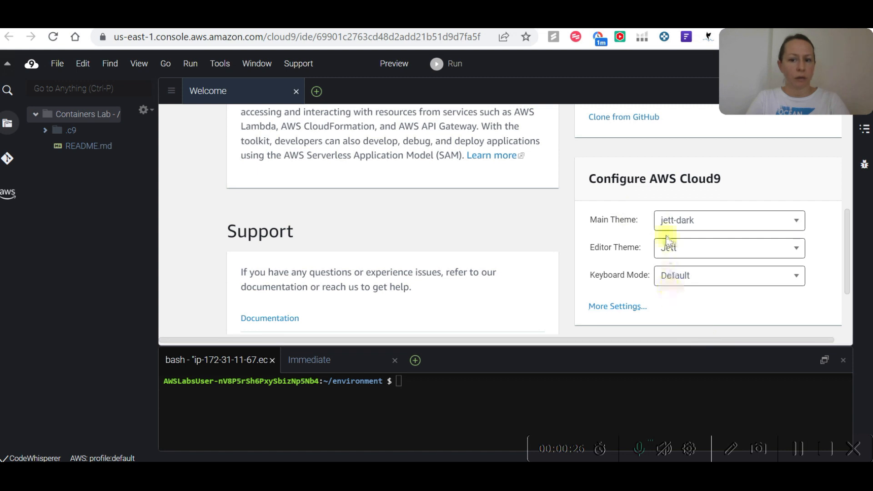
Upload lab_code.zip from the Downloads folder into the root of the Containers Lab environment and close the upload dialog.
{"action": "left_click", "coordinate": [787, 222]}
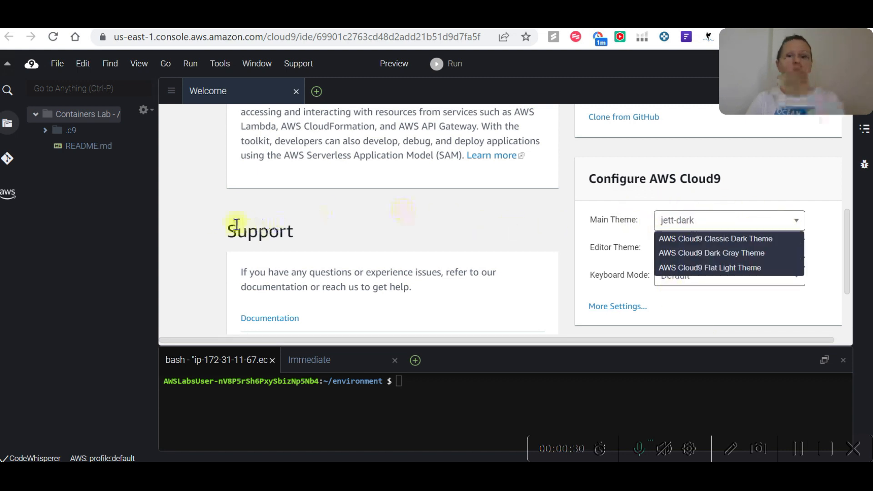
{"action": "left_click", "coordinate": [58, 67]}
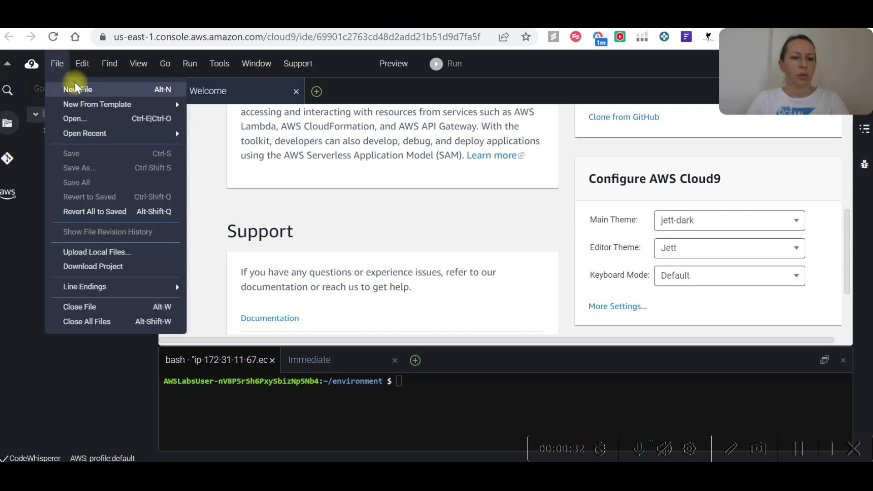
{"action": "mouse_move", "coordinate": [83, 63]}
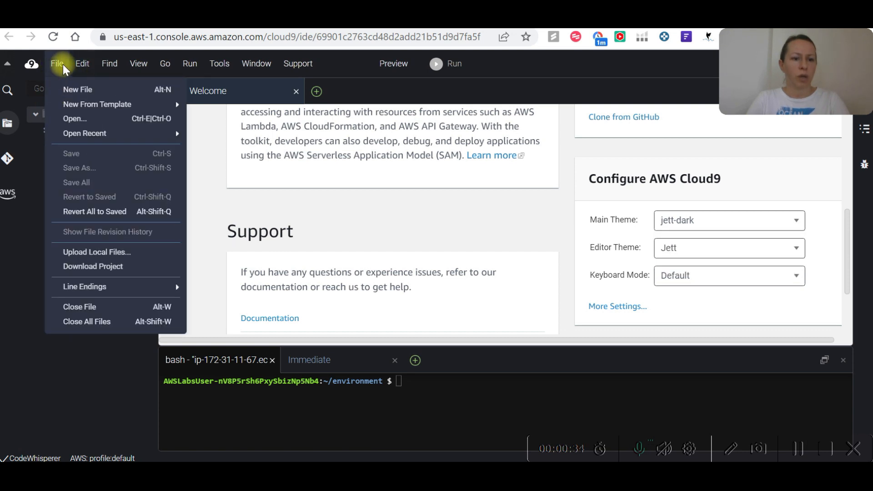
{"action": "mouse_move", "coordinate": [77, 102]}
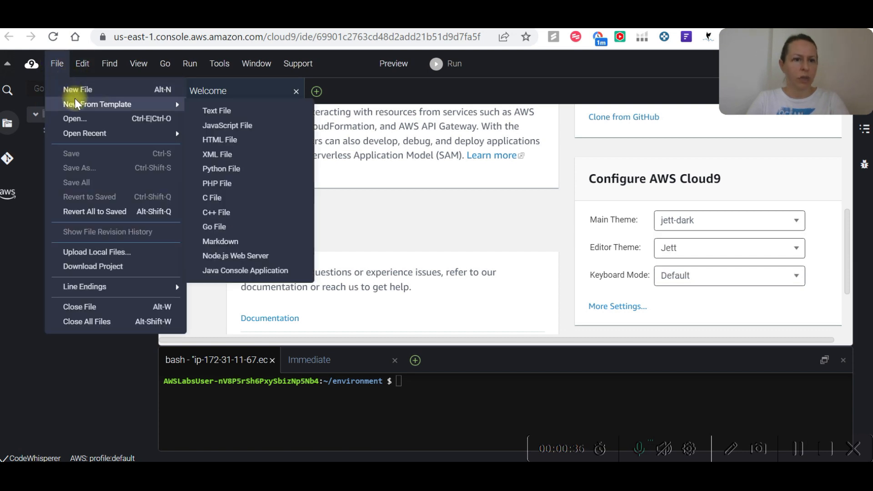
{"action": "left_click", "coordinate": [100, 252]}
{"action": "left_click", "coordinate": [402, 329]}
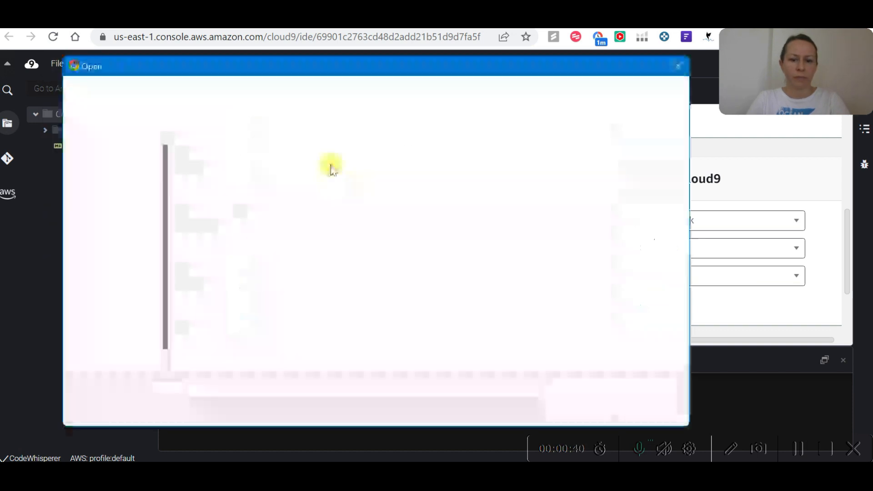
{"action": "scroll", "coordinate": [298, 279], "scroll_direction": "down", "scroll_amount": 5}
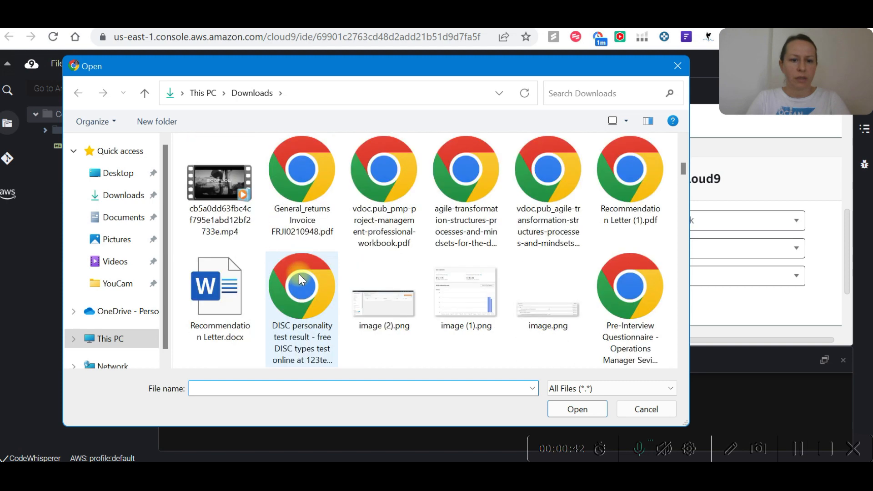
{"action": "scroll", "coordinate": [300, 254], "scroll_direction": "up", "scroll_amount": 3}
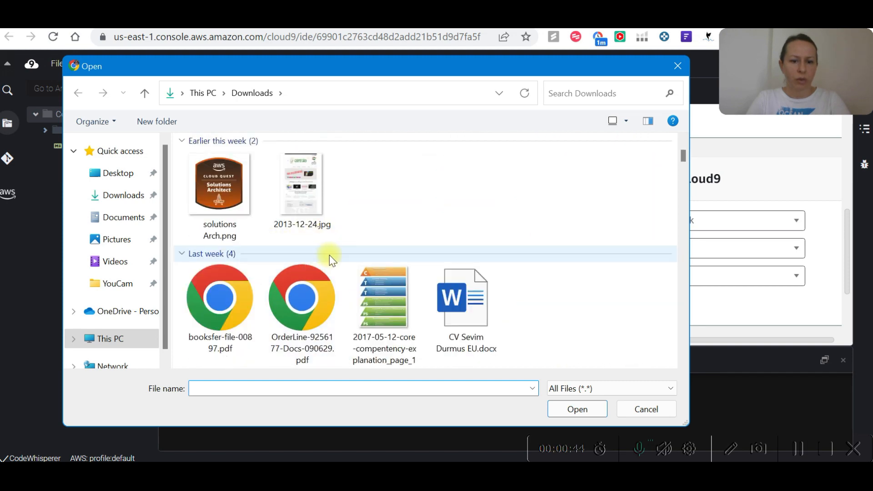
{"action": "scroll", "coordinate": [327, 243], "scroll_direction": "down", "scroll_amount": 1}
{"action": "scroll", "coordinate": [454, 223], "scroll_direction": "up", "scroll_amount": 3}
{"action": "left_click", "coordinate": [541, 211]}
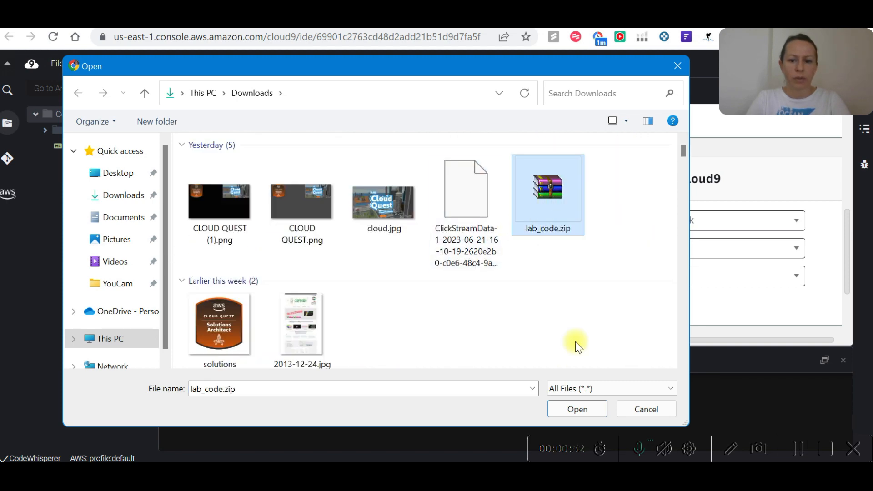
{"action": "left_click", "coordinate": [585, 410]}
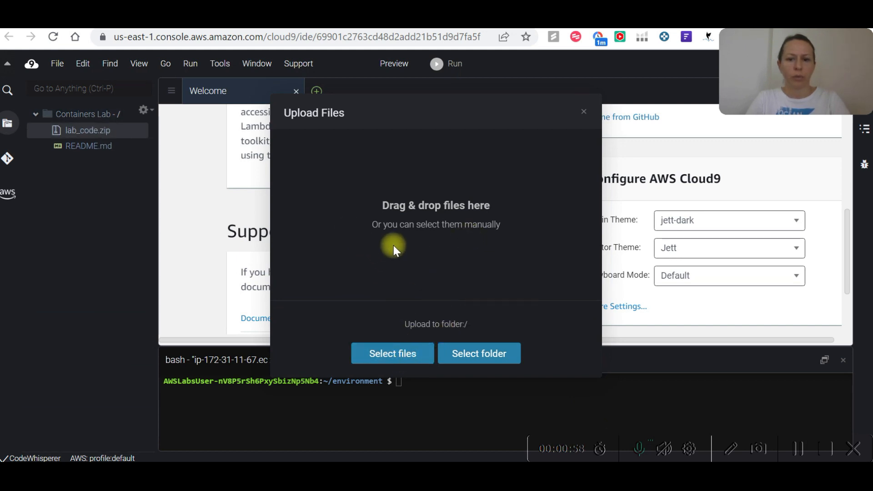
{"action": "left_click", "coordinate": [585, 111]}
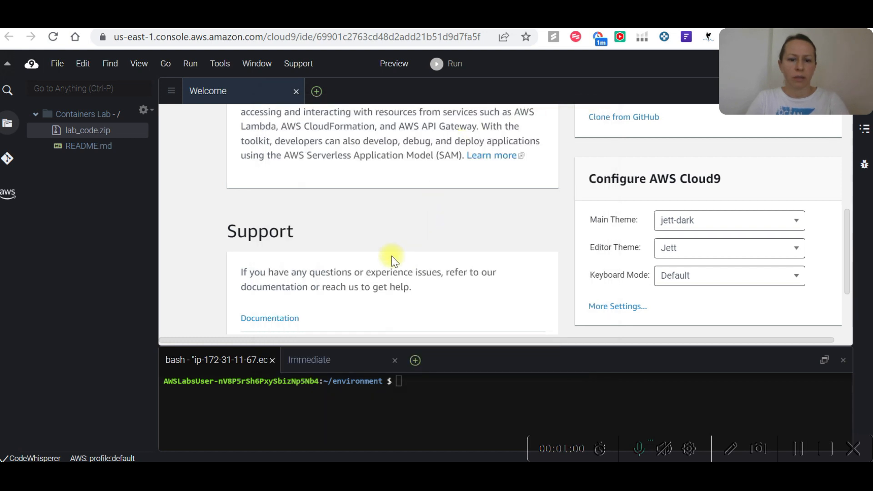
Advance the Cloud Quest lab instructions to step 8 and open a new terminal in the Cloud9 environment.
{"action": "key", "text": "alt+Tab"}
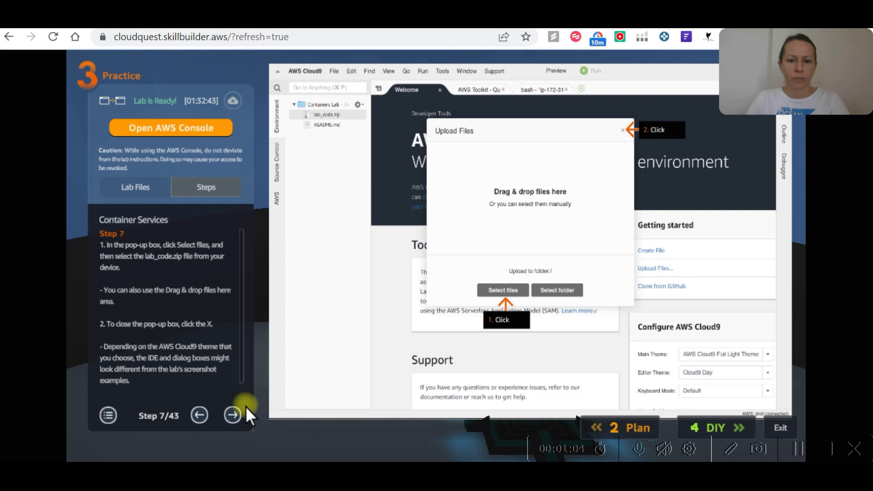
{"action": "left_click", "coordinate": [231, 414]}
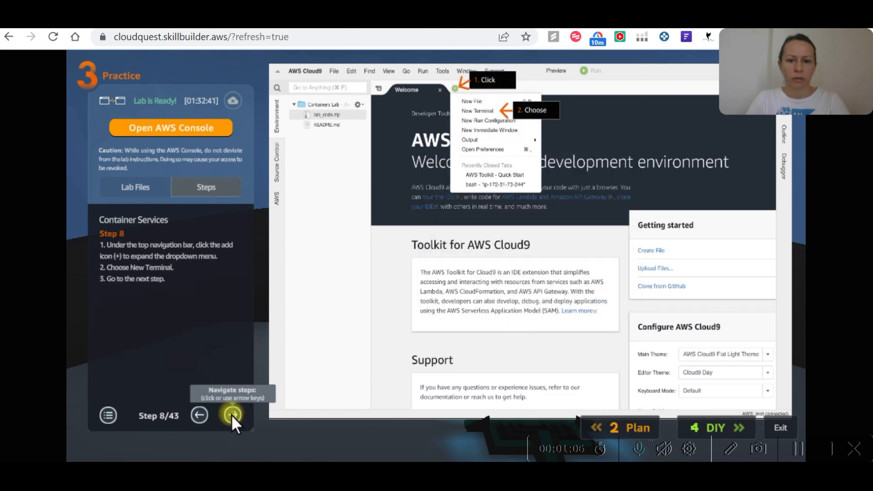
{"action": "key", "text": "alt+Tab"}
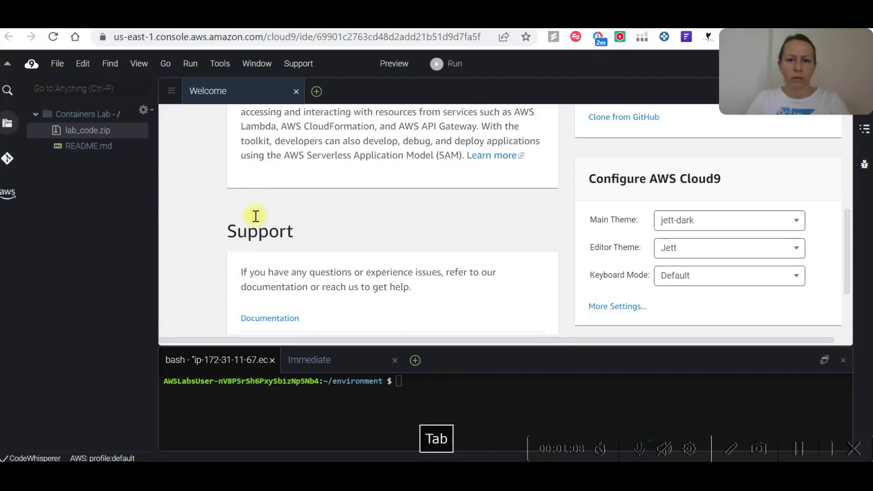
{"action": "left_click", "coordinate": [317, 91]}
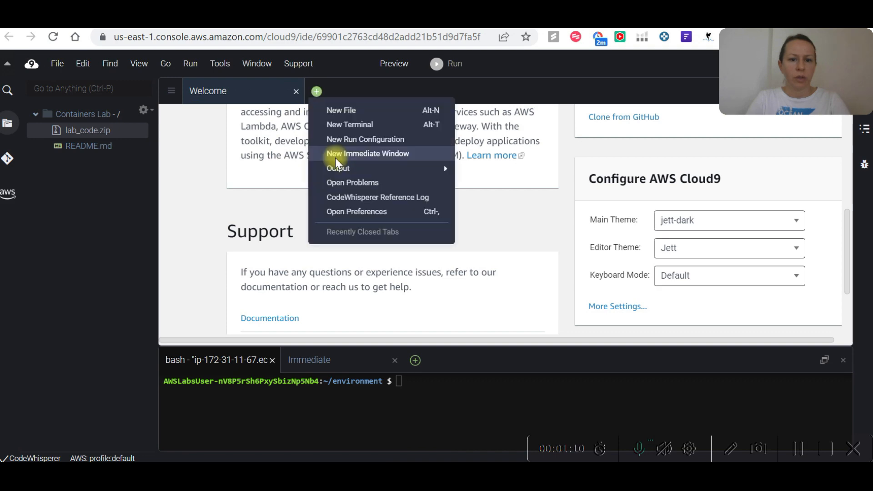
{"action": "left_click", "coordinate": [350, 125]}
Advance the Cloud Quest instructions to step 9 for the unzip command and return to the Cloud9 terminal.
{"action": "key", "text": "alt+Tab"}
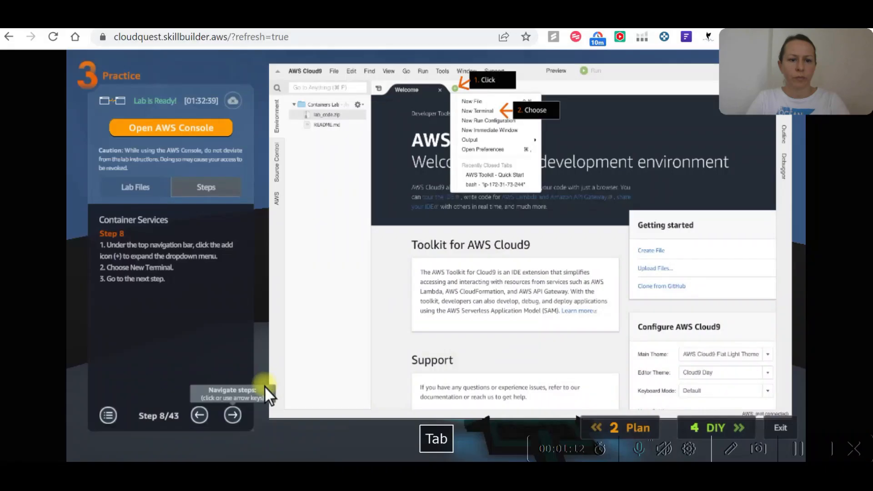
{"action": "left_click", "coordinate": [233, 414]}
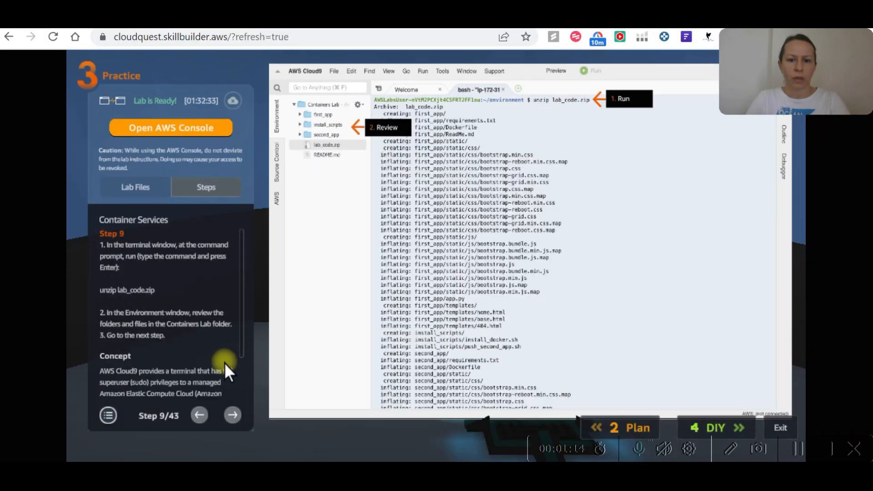
{"action": "triple_click", "coordinate": [103, 291]}
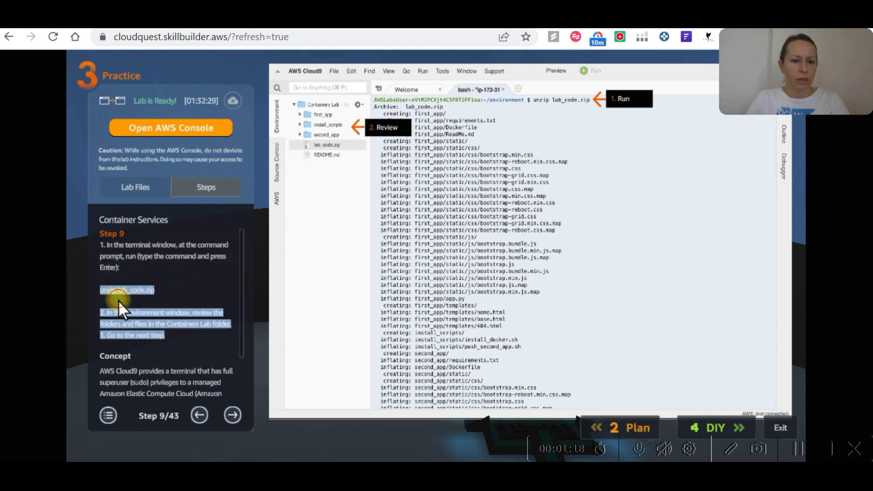
{"action": "left_click", "coordinate": [118, 300]}
{"action": "key", "text": "alt+Tab"}
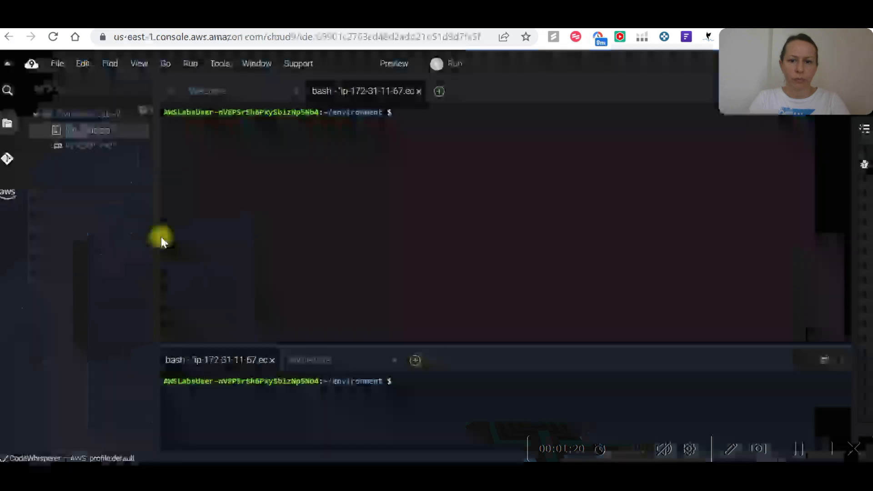
Run unzip lab_code in the new terminal to extract the uploaded archive, checking the file name's spelling against the lab instructions.
{"action": "type", "text": "unzip"}
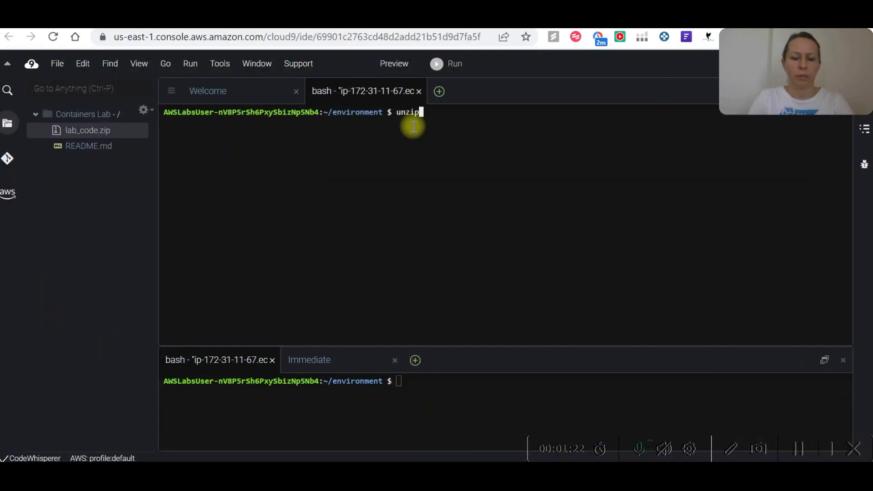
{"action": "type", "text": " lab-code"}
{"action": "key", "text": "alt+Tab"}
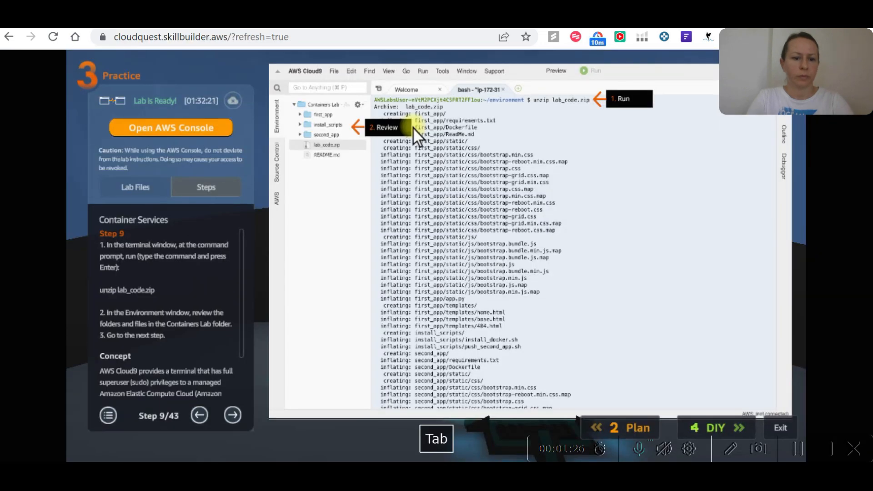
{"action": "key", "text": "alt+Tab"}
{"action": "key", "text": "BackSpace"}
{"action": "key", "text": "BackSpace"}
{"action": "key", "text": "BackSpace"}
{"action": "key", "text": "BackSpace"}
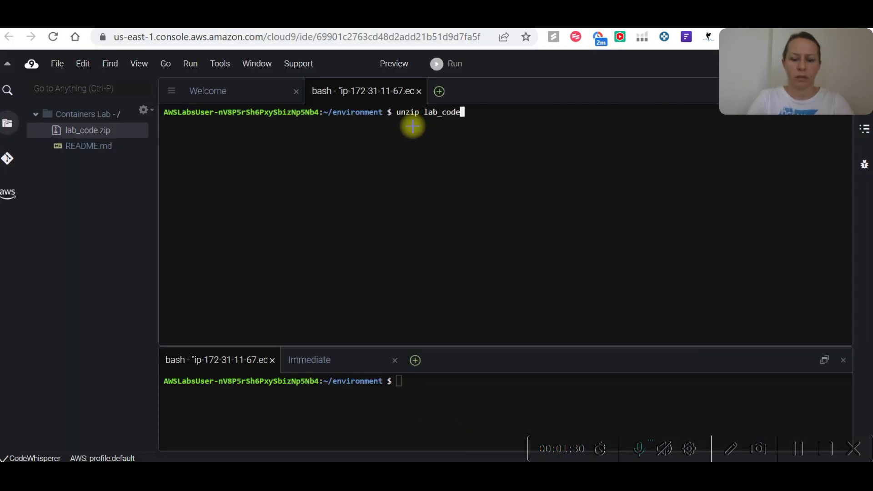
{"action": "key", "text": "Return"}
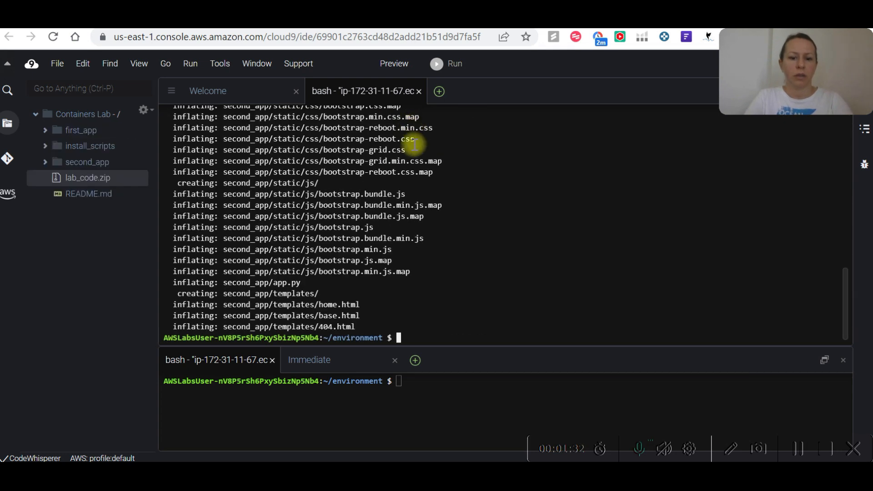
Switch to the Cloud Quest instructions and advance them to step 10.
{"action": "key", "text": "alt+Tab"}
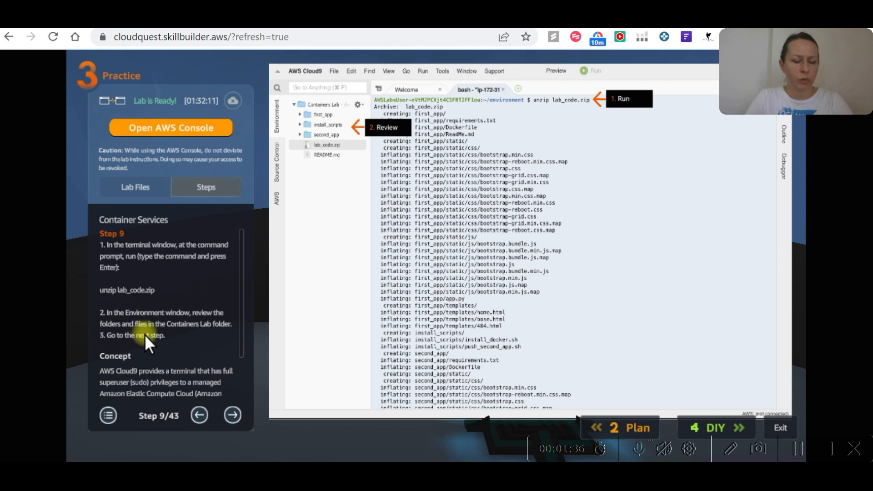
{"action": "left_click", "coordinate": [233, 414]}
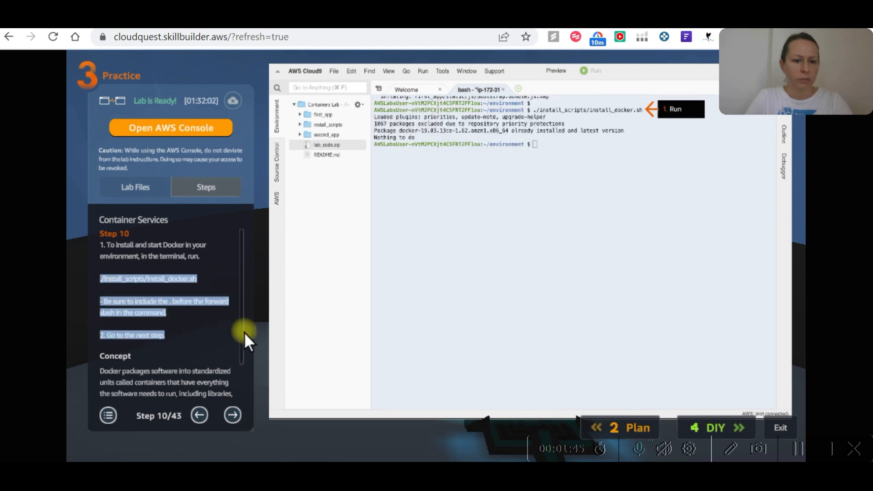
Try to copy the Docker install command from step 10 into the Notepad++ scratch document.
{"action": "key", "text": "ctrl+c"}
{"action": "mouse_move", "coordinate": [497, 474]}
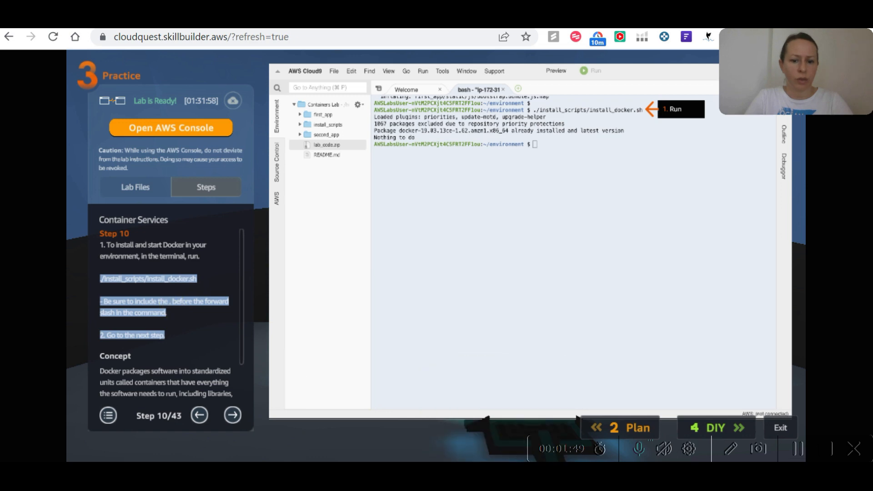
{"action": "key", "text": "alt+Tab"}
{"action": "key", "text": "Return"}
{"action": "key", "text": "ctrl+v"}
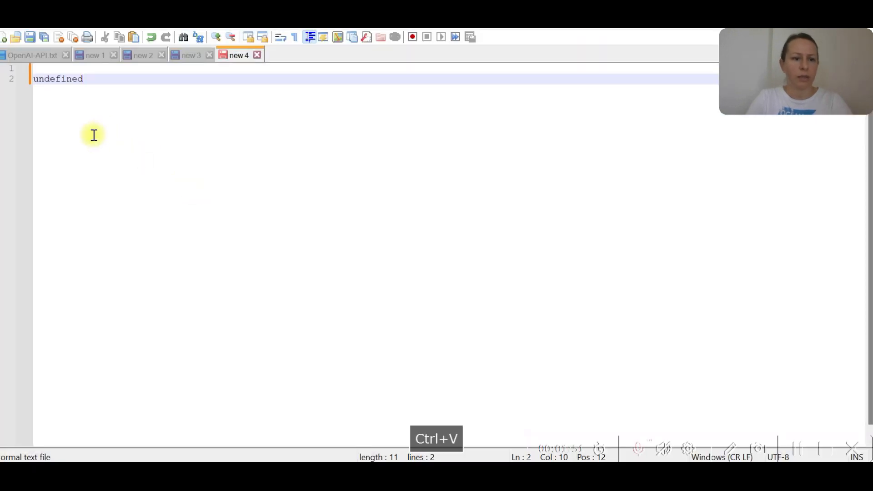
{"action": "key", "text": "ctrl+z"}
{"action": "key", "text": "alt+Tab"}
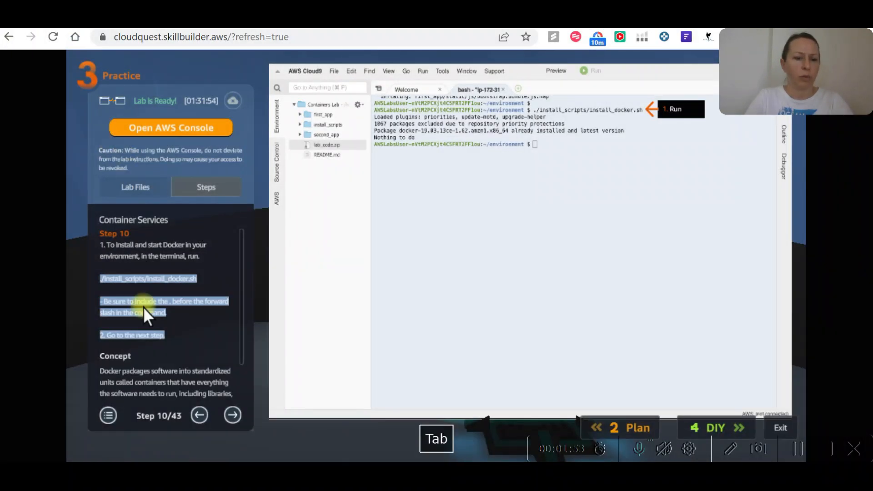
Copy the step 10 command text into Notepad++ and copy only the line ./install_scripts/install_docker.sh from it.
{"action": "left_click", "coordinate": [180, 303]}
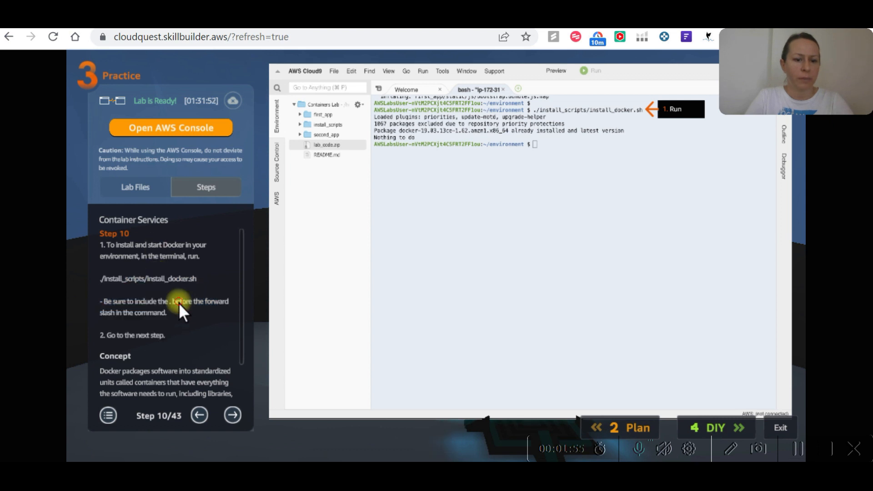
{"action": "left_click_drag", "start_coordinate": [100, 280], "coordinate": [94, 273]}
{"action": "key", "text": "ctrl+c"}
{"action": "key", "text": "alt+Tab"}
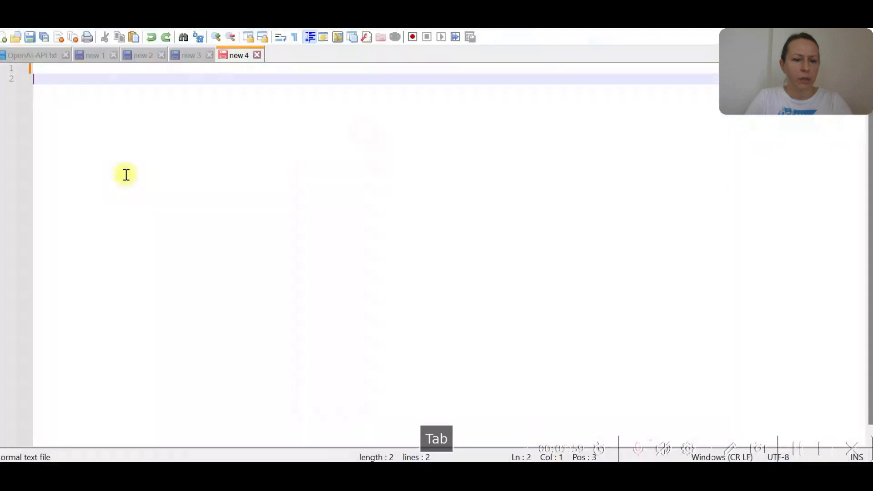
{"action": "key", "text": "ctrl+v"}
{"action": "left_click_drag", "start_coordinate": [227, 89], "coordinate": [35, 89]}
{"action": "key", "text": "ctrl+c"}
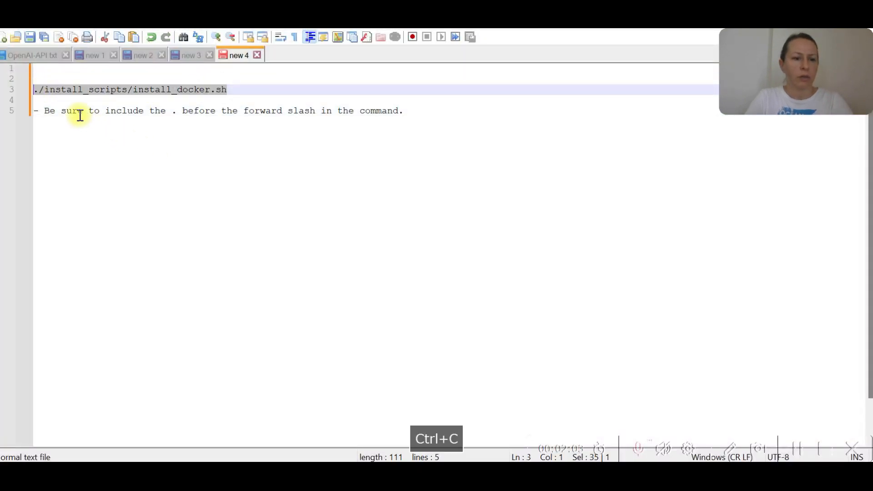
Switch to the Cloud9 terminal and run ./install_scripts/install_docker.sh to install and start Docker.
{"action": "key", "text": "alt+Tab"}
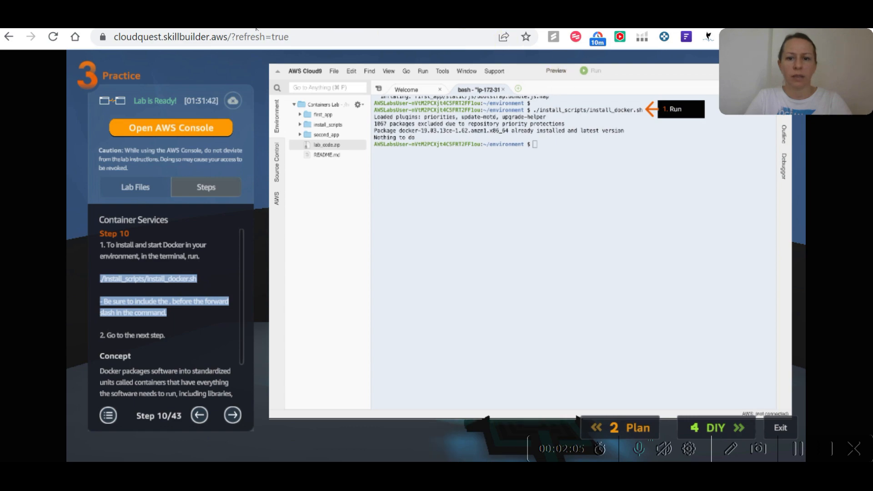
{"action": "key", "text": "alt+Tab"}
{"action": "key", "text": "alt+Tab"}
{"action": "key", "text": "Tab"}
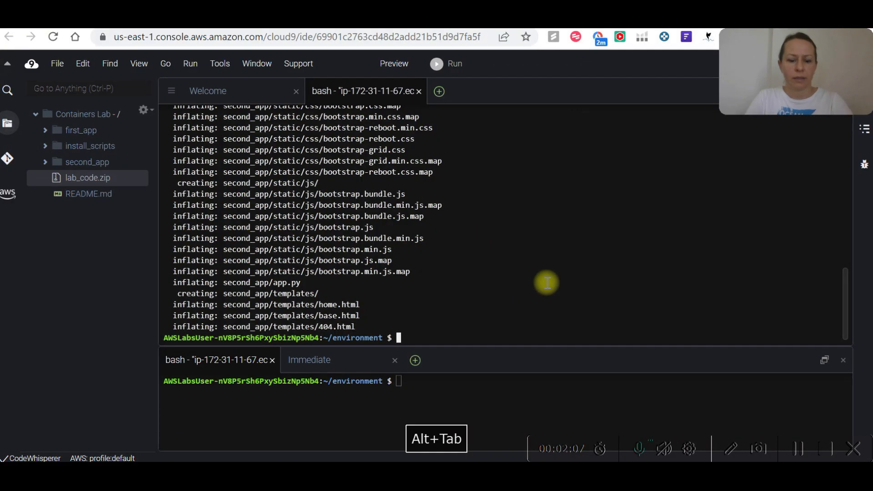
{"action": "key", "text": "ctrl+v"}
{"action": "key", "text": "Return"}
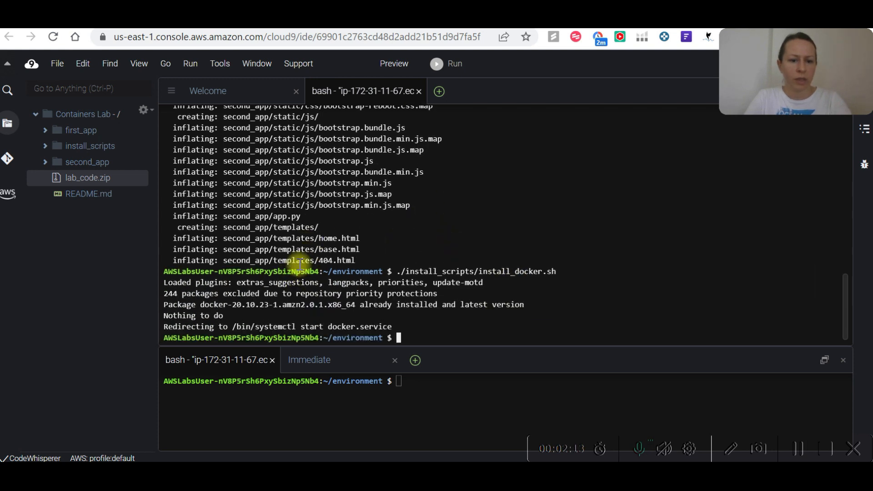
Switch to the Cloud Quest instructions and advance them to step 11.
{"action": "key", "text": "alt+Tab"}
{"action": "key", "text": "alt+Tab"}
{"action": "key", "text": "alt+Tab"}
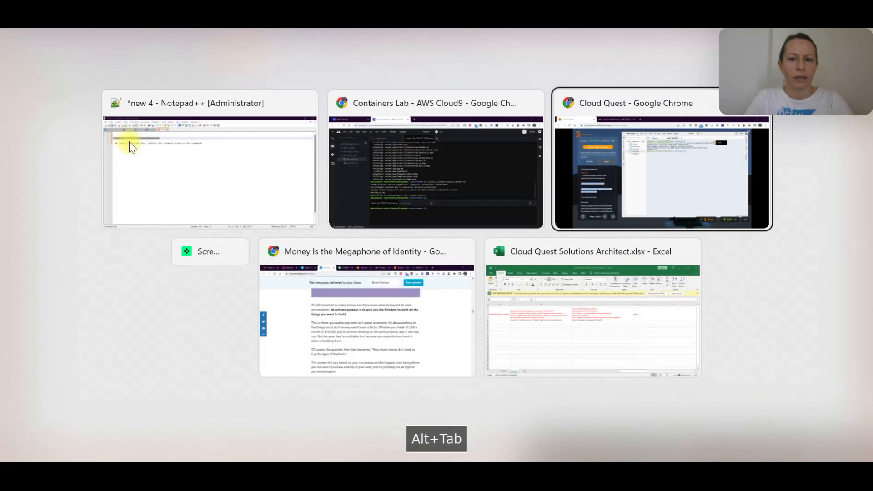
{"action": "left_click", "coordinate": [188, 323]}
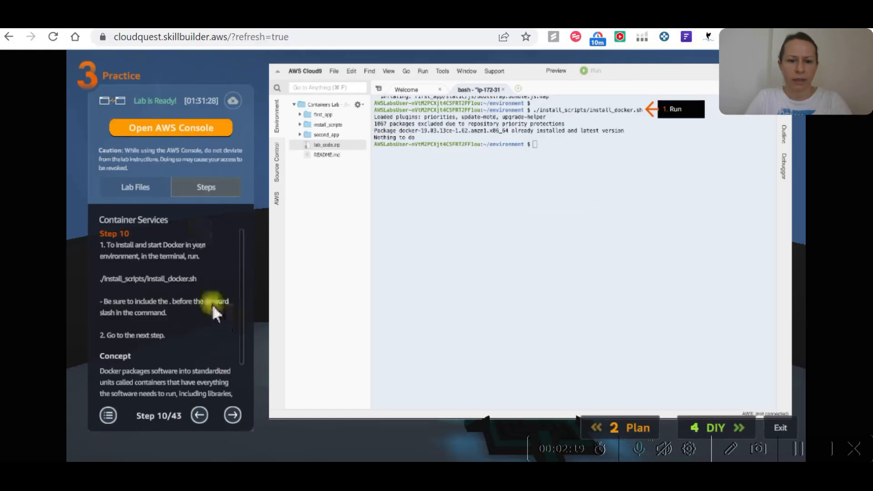
{"action": "left_click", "coordinate": [233, 415]}
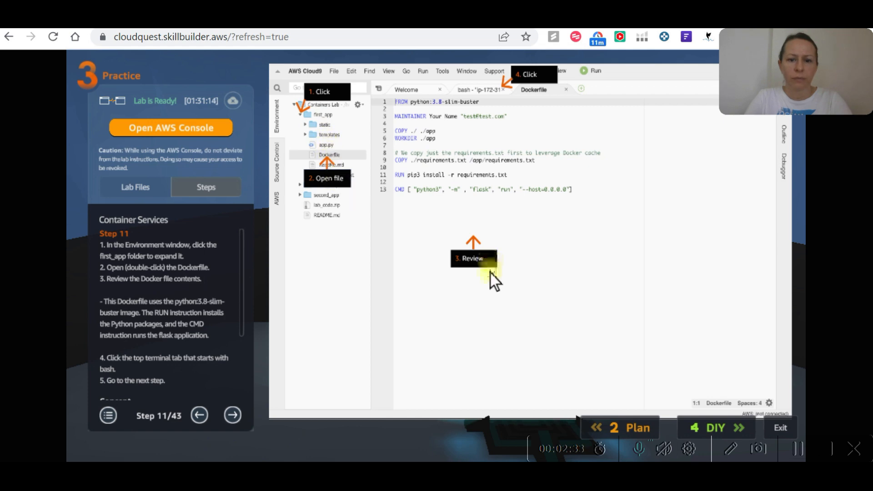
Switch to Cloud9, open the Dockerfile in the first_app folder for review, and return to the upper bash terminal.
{"action": "key", "text": "alt+Tab"}
{"action": "key", "text": "alt+Tab"}
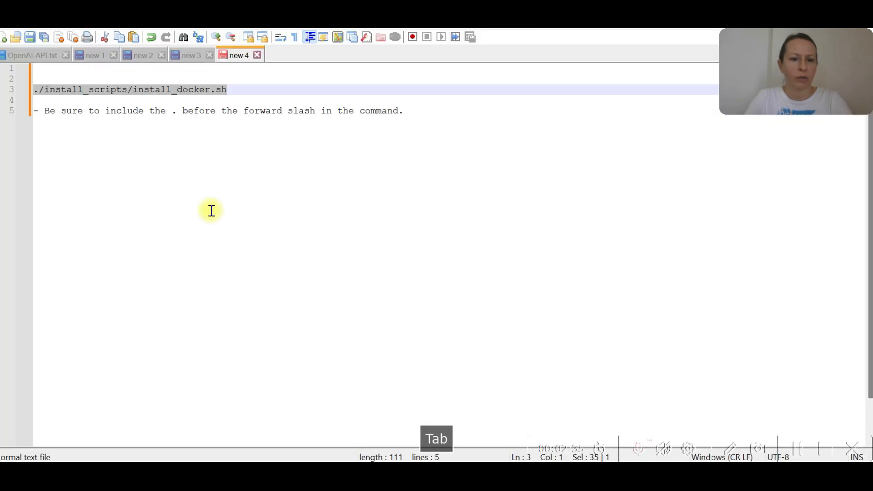
{"action": "key", "text": "alt+Tab"}
{"action": "key", "text": "alt+Tab"}
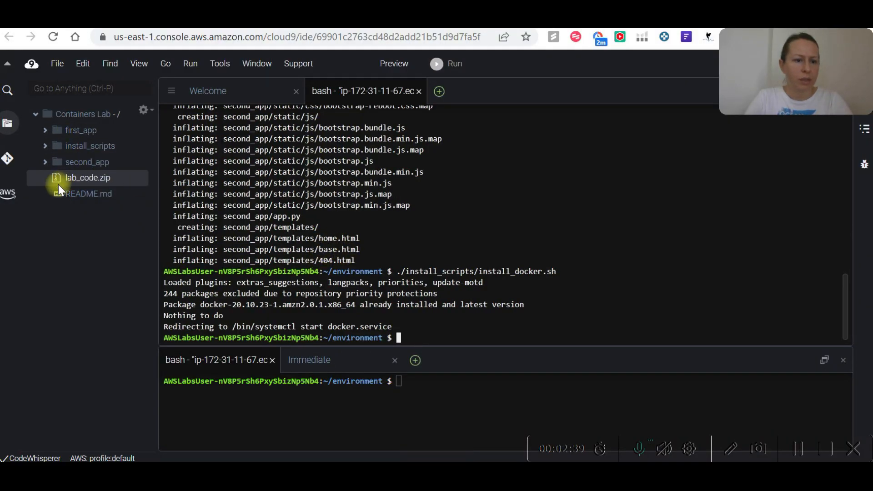
{"action": "left_click", "coordinate": [46, 131]}
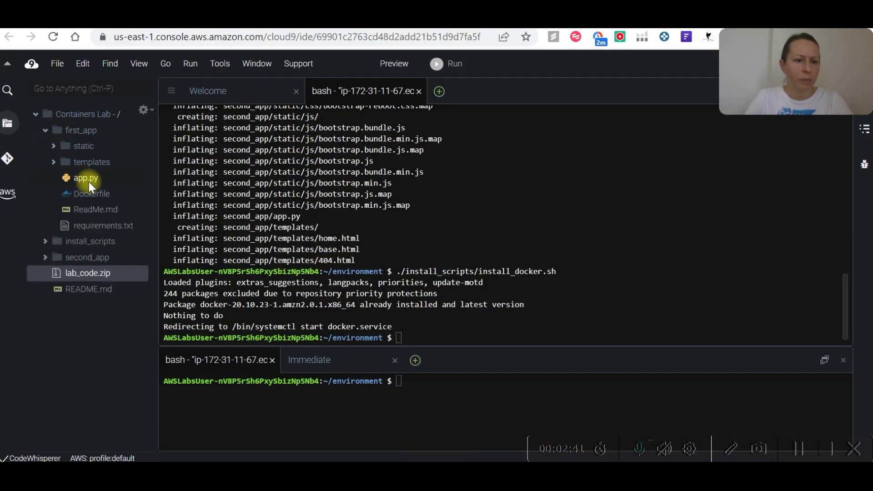
{"action": "left_click", "coordinate": [90, 195]}
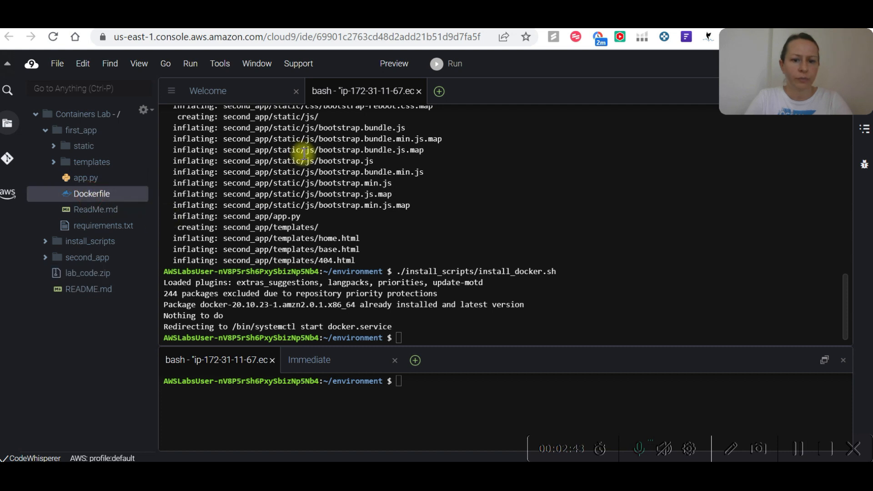
{"action": "double_click", "coordinate": [100, 192]}
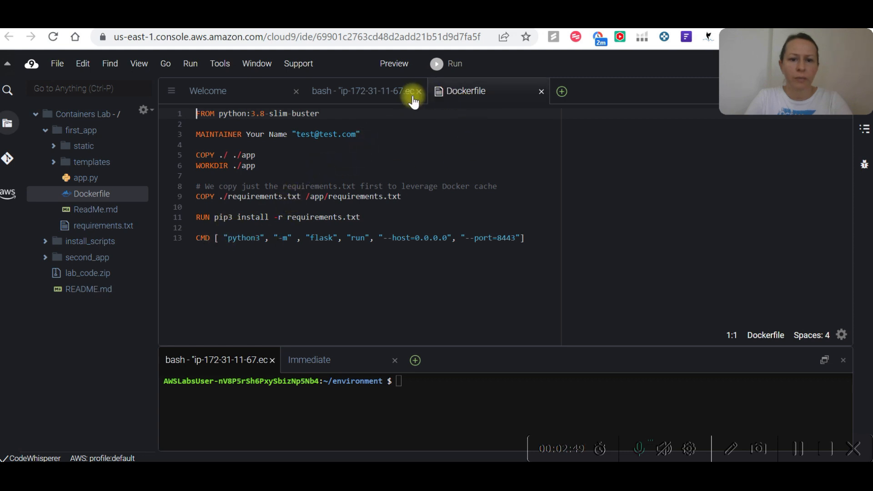
{"action": "left_click", "coordinate": [376, 94]}
Advance the Cloud Quest instructions to step 12 and copy all of its text below the existing notes in the Notepad++ scratch document.
{"action": "key", "text": "alt+Tab"}
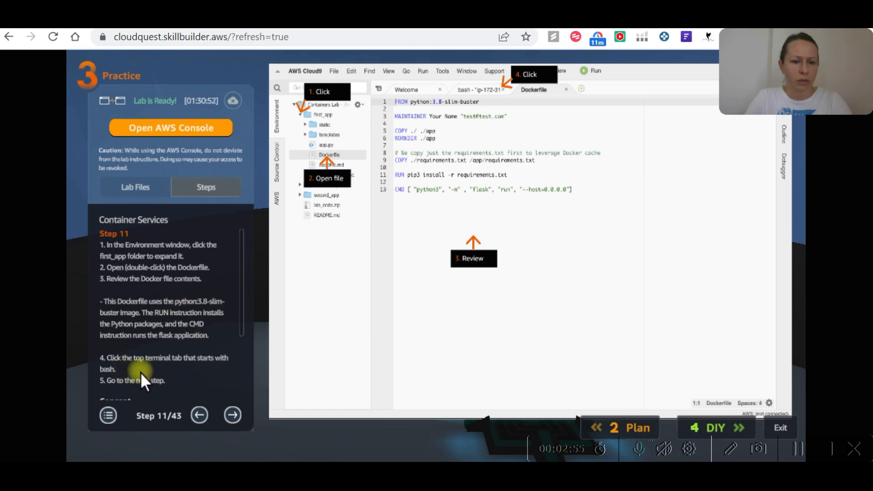
{"action": "left_click", "coordinate": [232, 413]}
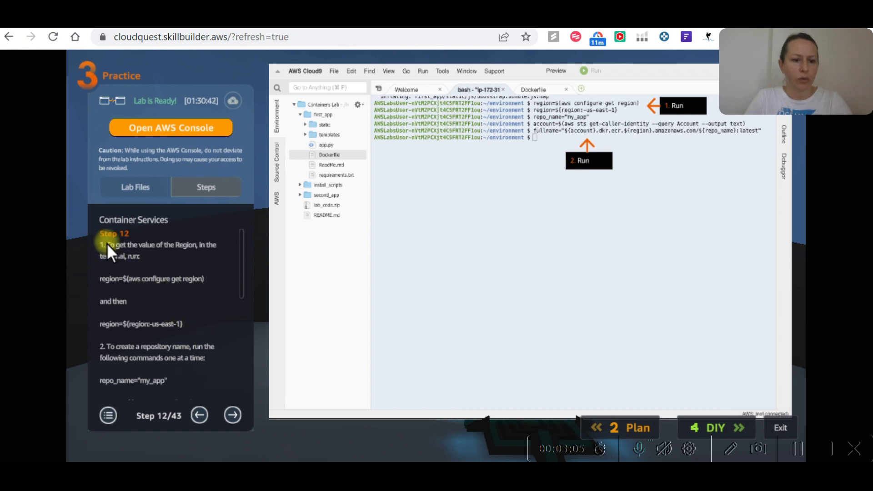
{"action": "left_click_drag", "start_coordinate": [169, 382], "coordinate": [100, 240]}
{"action": "key", "text": "ctrl+c"}
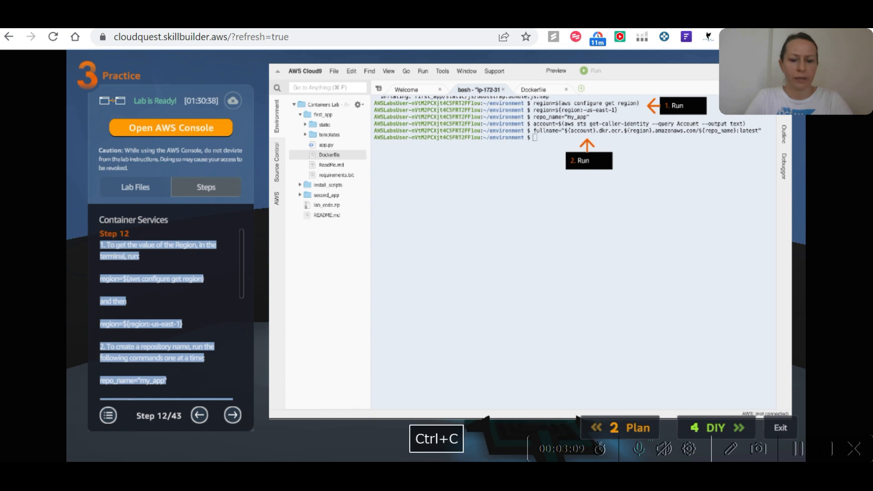
{"action": "key", "text": "alt+Tab"}
{"action": "left_click", "coordinate": [142, 161]}
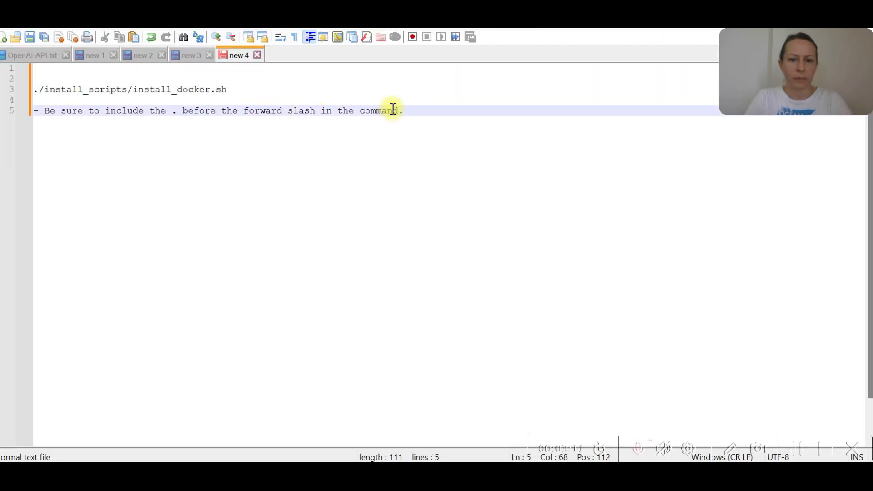
{"action": "key", "text": "Return"}
{"action": "key", "text": "Return"}
{"action": "key", "text": "ctrl+v"}
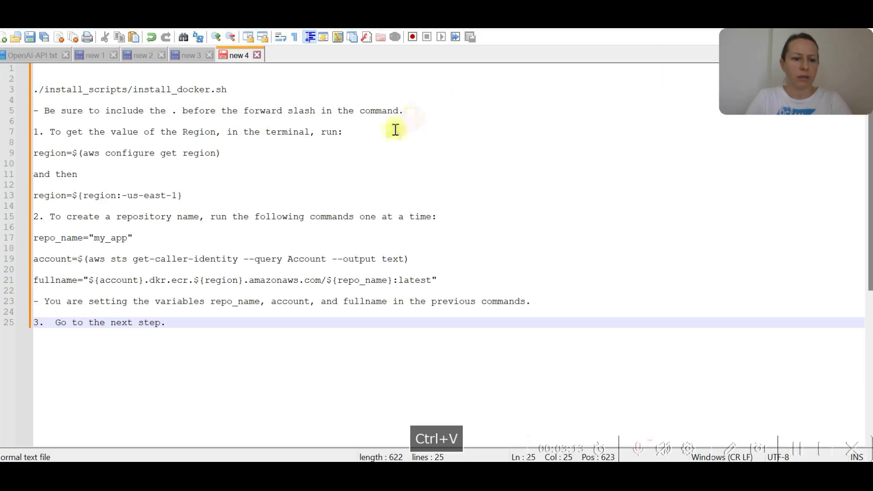
Copy region=$(aws configure get region) from the Notepad++ notes and run it in the Cloud9 terminal.
{"action": "left_click_drag", "start_coordinate": [182, 197], "coordinate": [38, 197]}
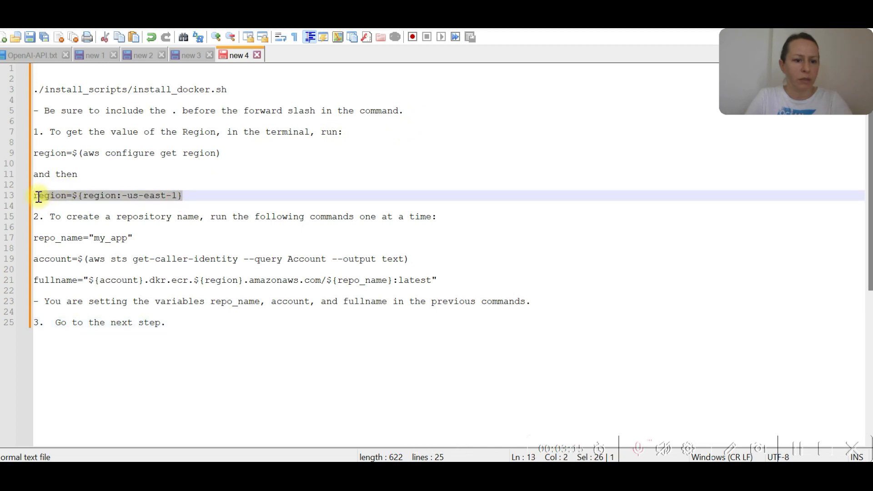
{"action": "left_click_drag", "start_coordinate": [237, 153], "coordinate": [34, 153]}
{"action": "key", "text": "ctrl+c"}
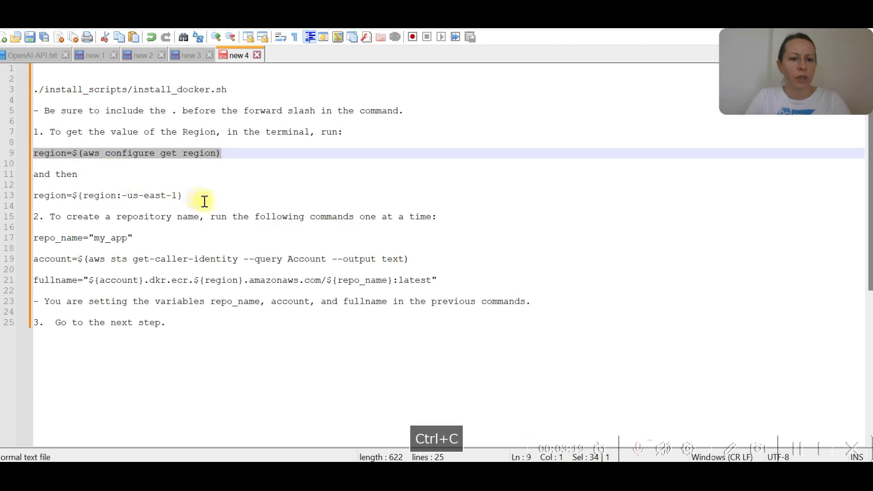
{"action": "key", "text": "alt+Tab"}
{"action": "key", "text": "alt+Tab"}
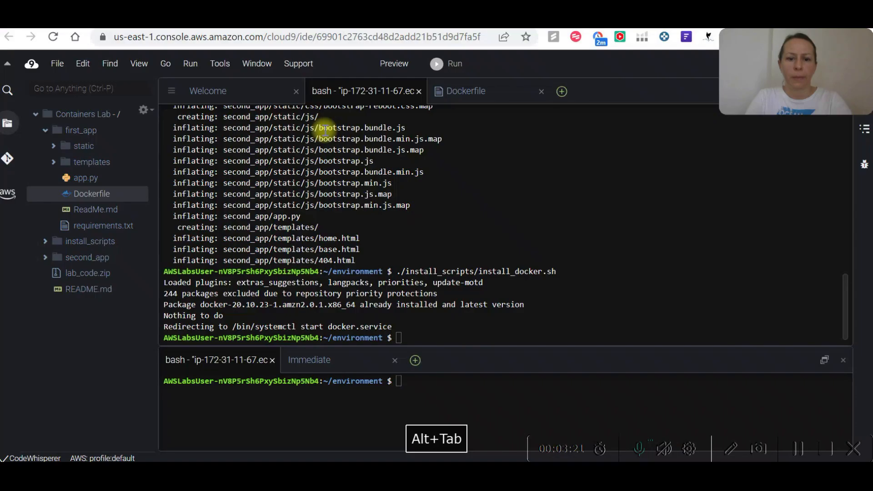
{"action": "key", "text": "ctrl+v"}
{"action": "key", "text": "Return"}
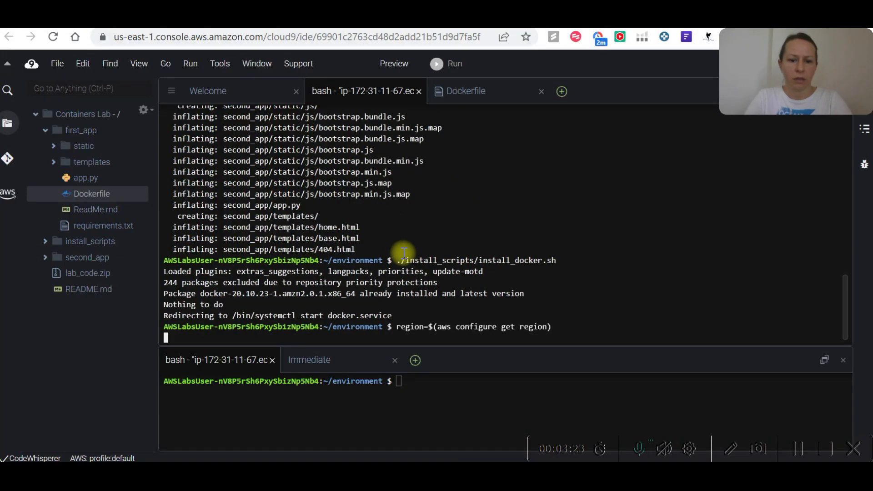
Copy region=${region:-us-east-1} from the Notepad++ notes and run it in the Cloud9 terminal.
{"action": "key", "text": "alt+Tab"}
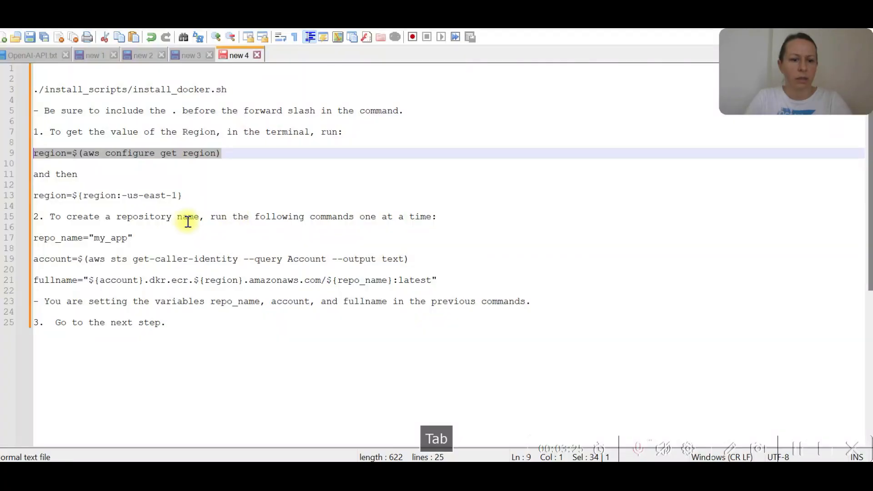
{"action": "left_click_drag", "start_coordinate": [197, 199], "coordinate": [40, 194]}
{"action": "key", "text": "ctrl+c"}
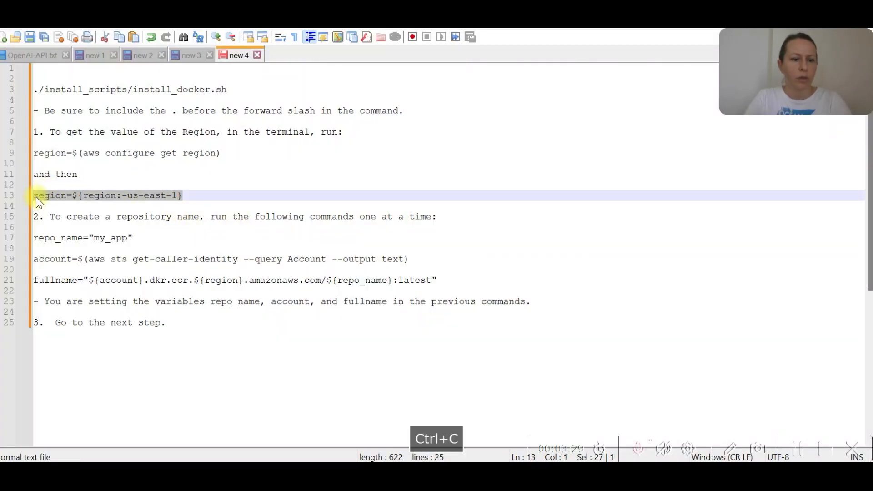
{"action": "key", "text": "alt+Tab"}
{"action": "key", "text": "ctrl+v"}
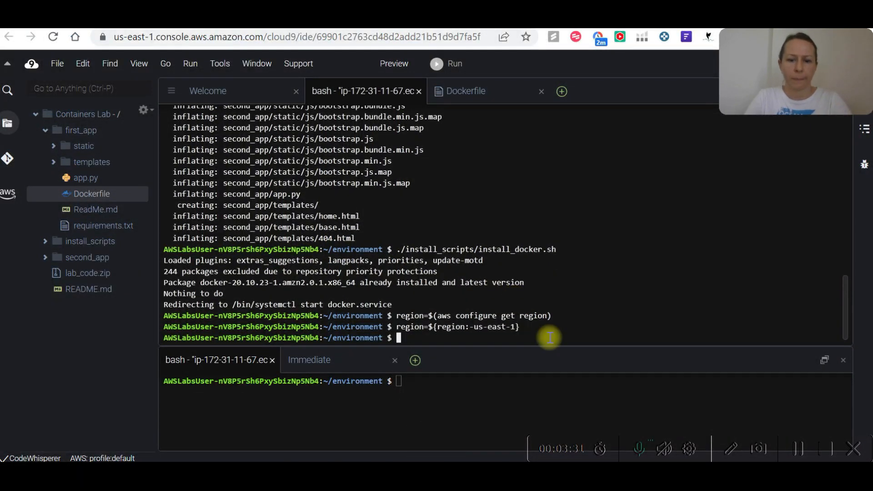
{"action": "key", "text": "Return"}
Copy repo_name="my_app" from the Notepad++ notes and run it in the Cloud9 terminal.
{"action": "key", "text": "alt+Tab"}
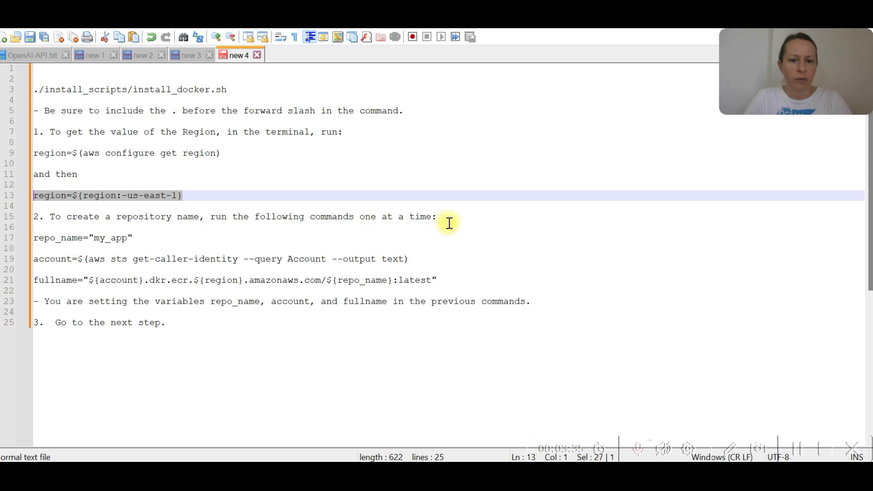
{"action": "left_click_drag", "start_coordinate": [133, 238], "coordinate": [34, 238]}
{"action": "key", "text": "ctrl+c"}
{"action": "key", "text": "alt+Tab"}
{"action": "key", "text": "ctrl+v"}
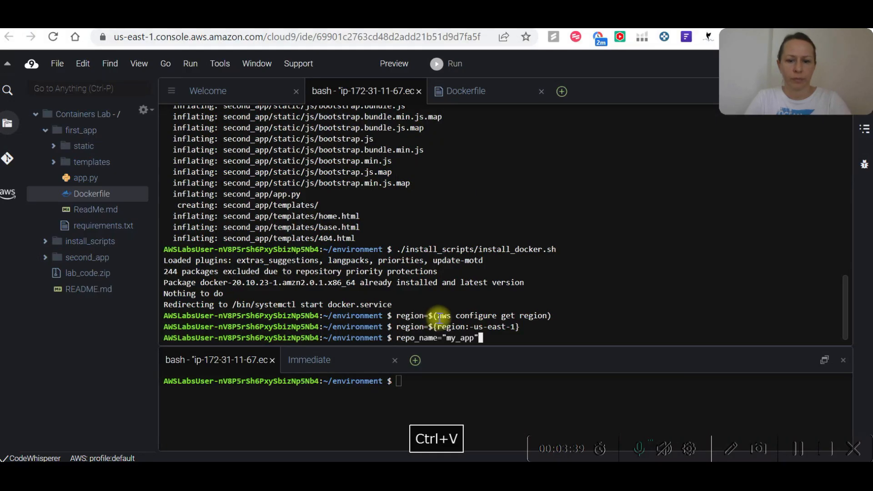
{"action": "key", "text": "Return"}
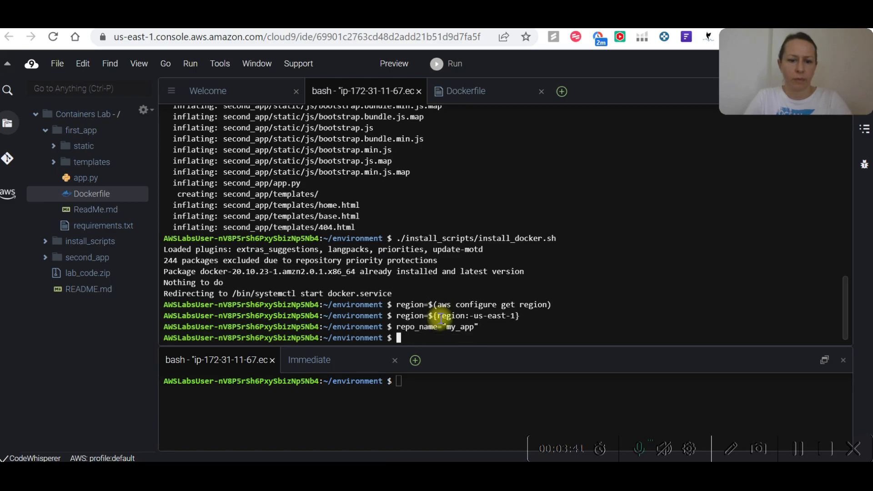
Copy account=$(aws sts get-caller-identity --query Account --output text) from the Notepad++ notes and run it in the Cloud9 terminal.
{"action": "key", "text": "alt+Tab"}
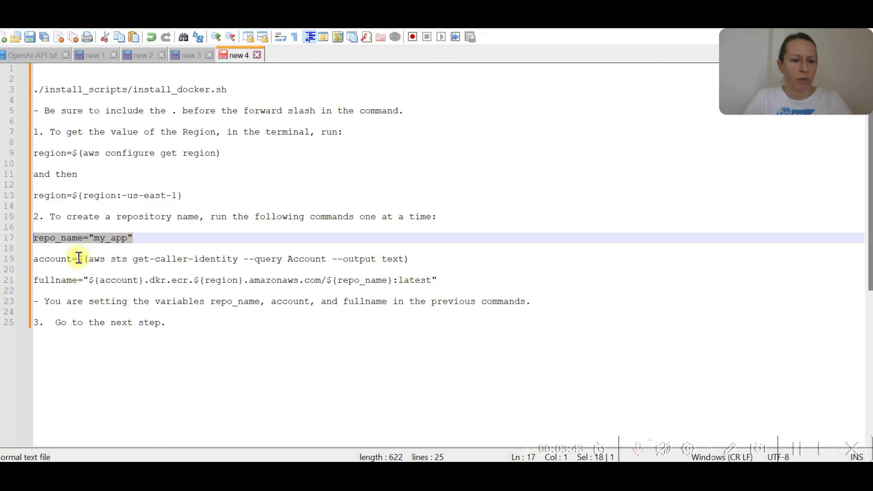
{"action": "left_click_drag", "start_coordinate": [424, 262], "coordinate": [41, 260]}
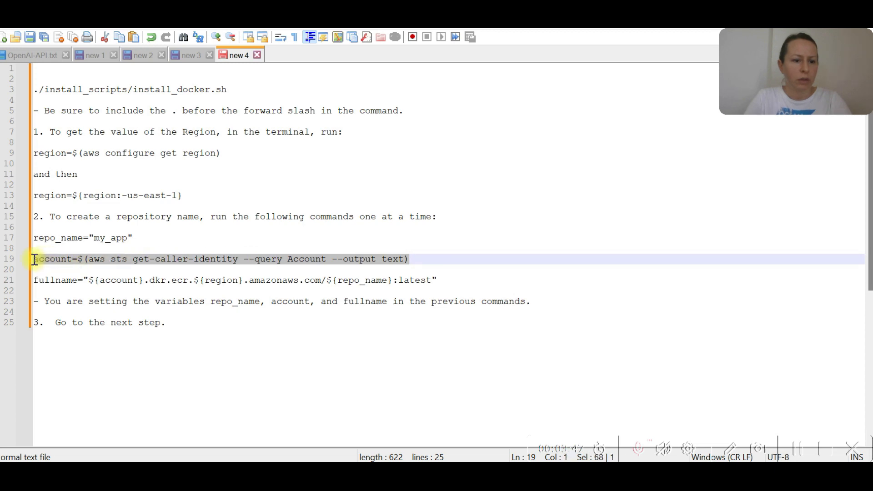
{"action": "key", "text": "ctrl+c"}
{"action": "key", "text": "alt+Tab"}
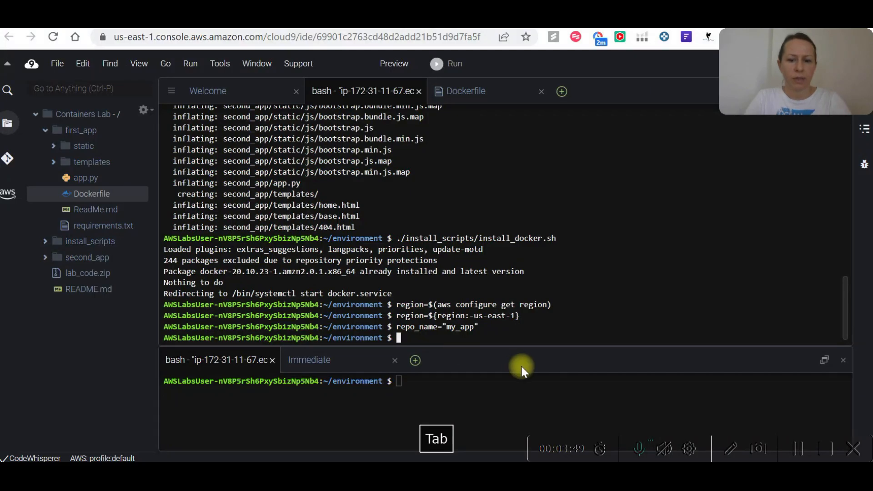
{"action": "key", "text": "ctrl+v"}
{"action": "key", "text": "Return"}
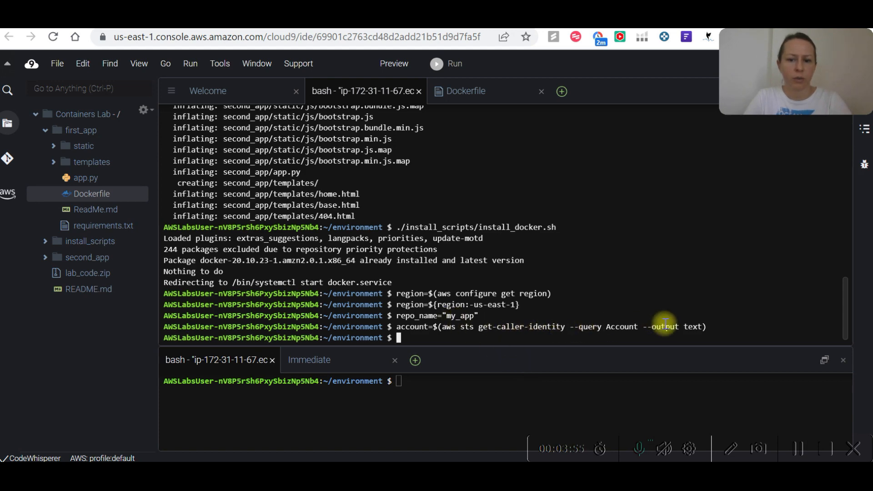
Copy fullname="${account}.dkr.ecr.${region}.amazonaws.com/${repo_name}:latest" from the Notepad++ notes and run it in the Cloud9 terminal.
{"action": "key", "text": "alt+Tab"}
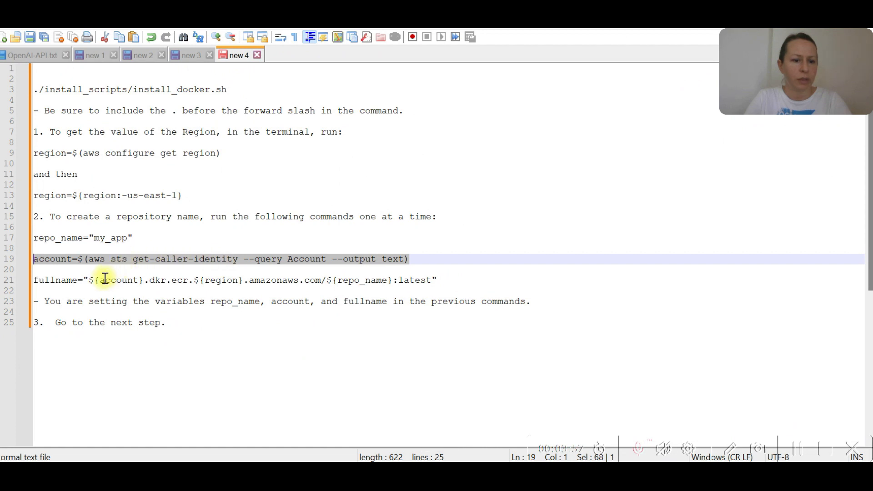
{"action": "left_click_drag", "start_coordinate": [450, 278], "coordinate": [44, 282]}
{"action": "key", "text": "ctrl+c"}
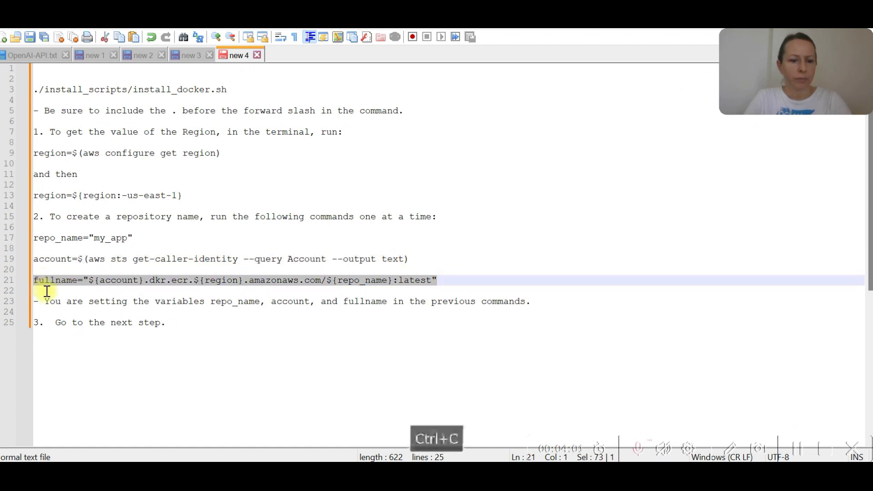
{"action": "key", "text": "alt+Tab"}
{"action": "key", "text": "ctrl+v"}
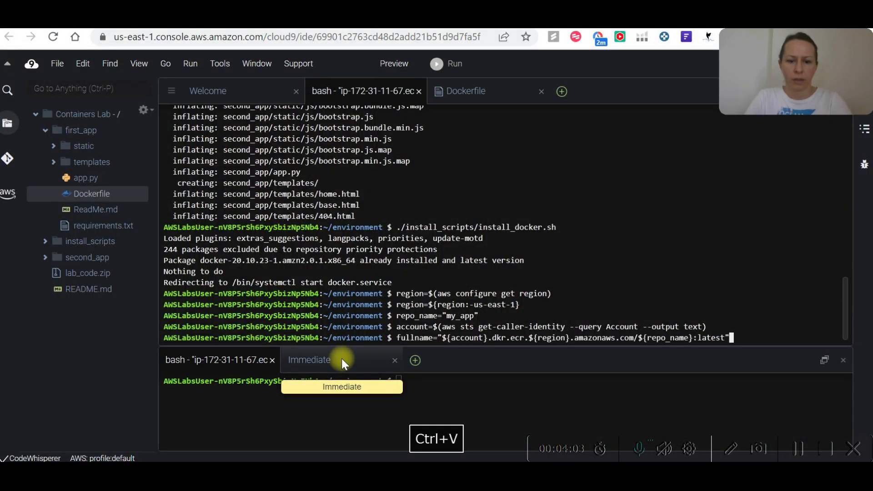
{"action": "key", "text": "Return"}
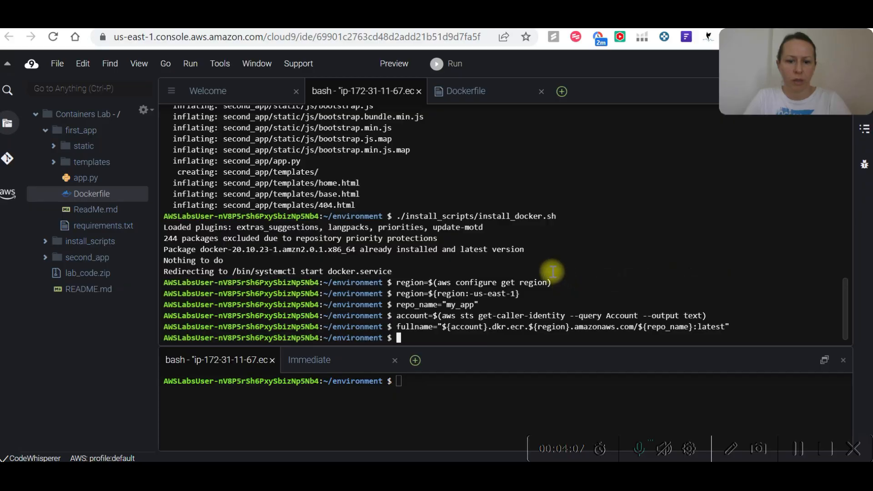
Switch to Cloud Quest, advance the Container Services lab to Step 13, and copy its full instructions.
{"action": "key", "text": "alt+Tab"}
{"action": "key", "text": "alt+Tab"}
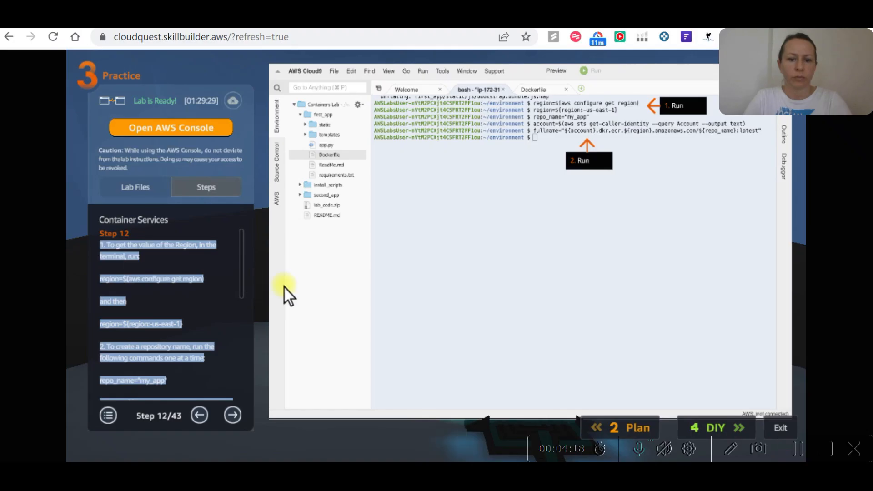
{"action": "left_click", "coordinate": [236, 412]}
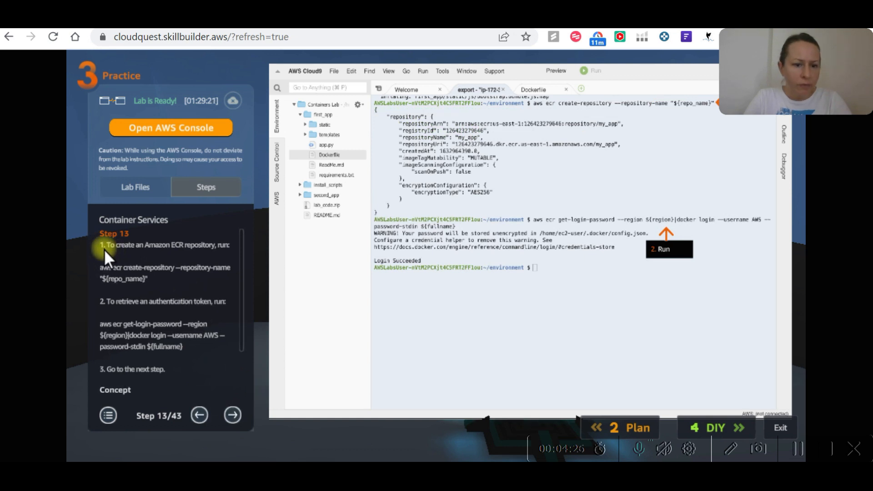
{"action": "left_click_drag", "start_coordinate": [104, 247], "coordinate": [161, 334]}
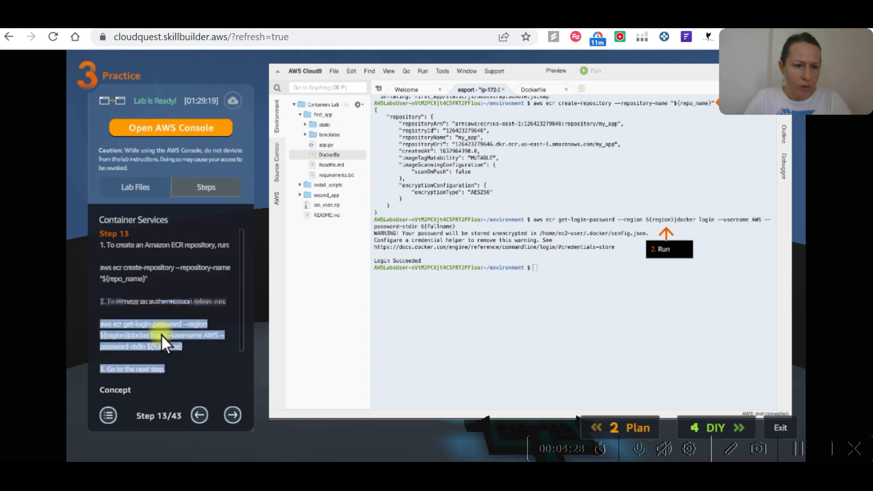
{"action": "left_click_drag", "start_coordinate": [102, 260], "coordinate": [101, 244]}
{"action": "key", "text": "ctrl+c"}
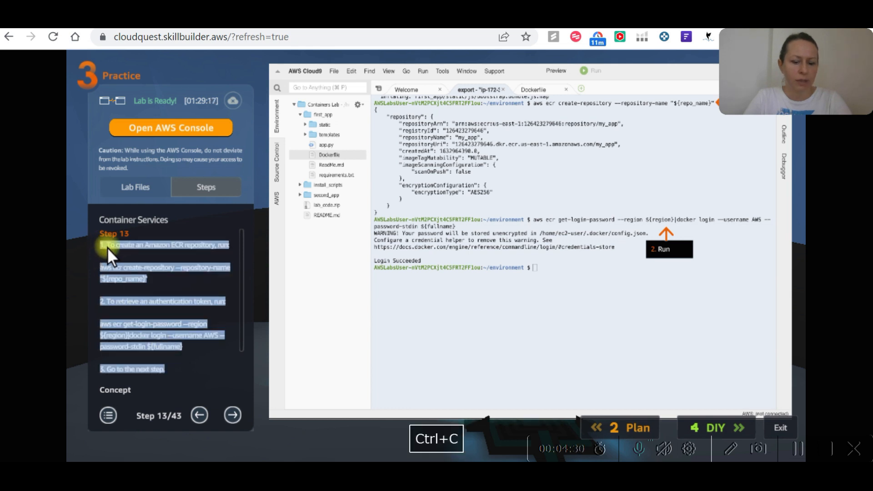
Replace the last line of the Notepad++ notes, "Go to the next step", with the copied Step 13 instructions.
{"action": "key", "text": "alt+Tab"}
{"action": "left_click", "coordinate": [239, 340]}
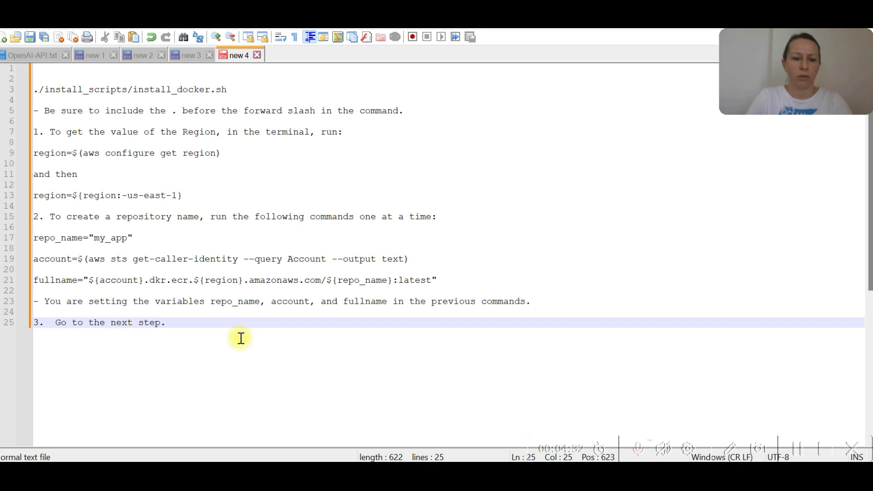
{"action": "left_click_drag", "start_coordinate": [174, 327], "coordinate": [17, 329]}
{"action": "key", "text": "ctrl+v"}
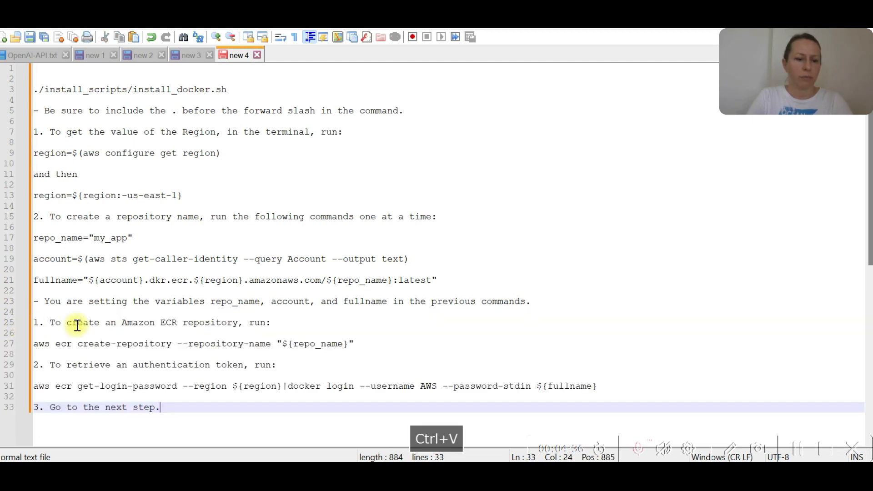
Copy aws ecr create-repository --repository-name "${repo_name}" from the Notepad++ notes and run it in the Cloud9 terminal.
{"action": "scroll", "coordinate": [173, 316], "scroll_direction": "down", "scroll_amount": 1}
{"action": "scroll", "coordinate": [219, 317], "scroll_direction": "down", "scroll_amount": 1}
{"action": "left_click_drag", "start_coordinate": [357, 279], "coordinate": [50, 276]}
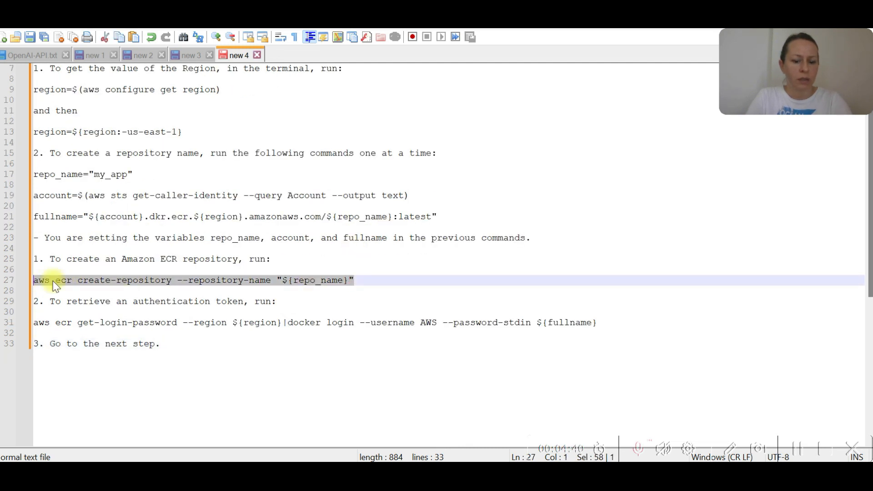
{"action": "key", "text": "ctrl+c"}
{"action": "key", "text": "alt+Tab"}
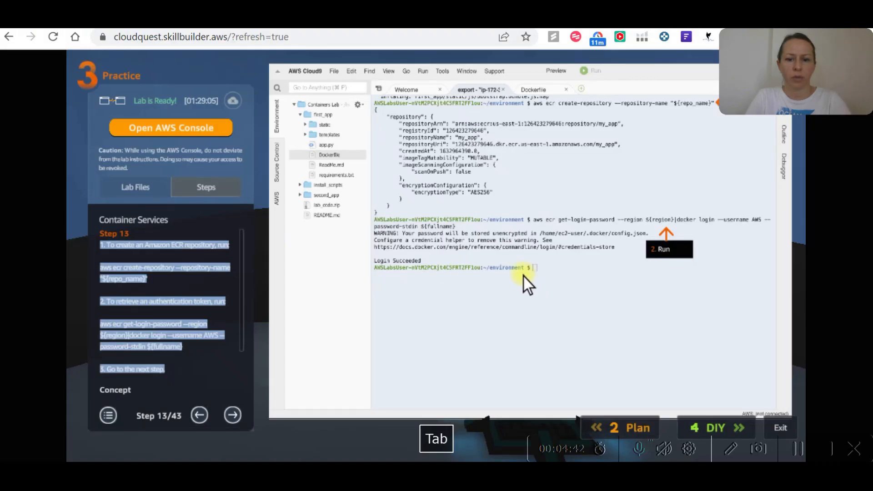
{"action": "left_click", "coordinate": [190, 269]}
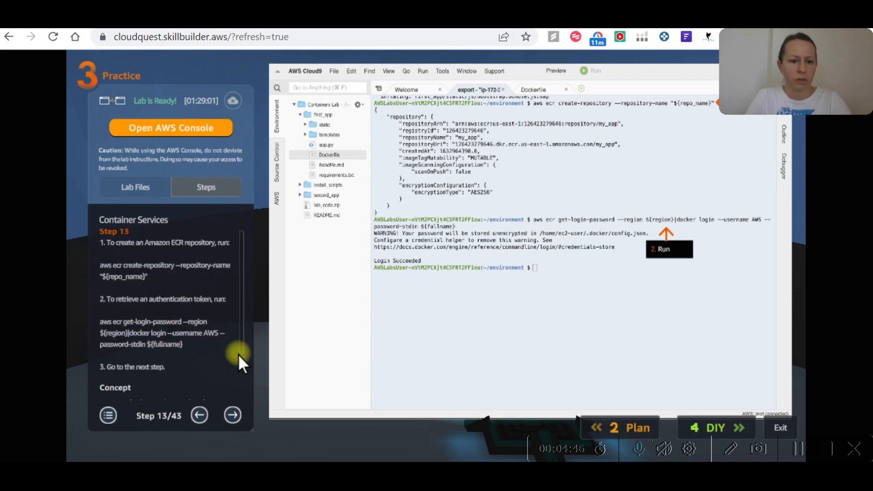
{"action": "key", "text": "alt+Tab"}
{"action": "key", "text": "alt+Tab"}
{"action": "key", "text": "ctrl+v"}
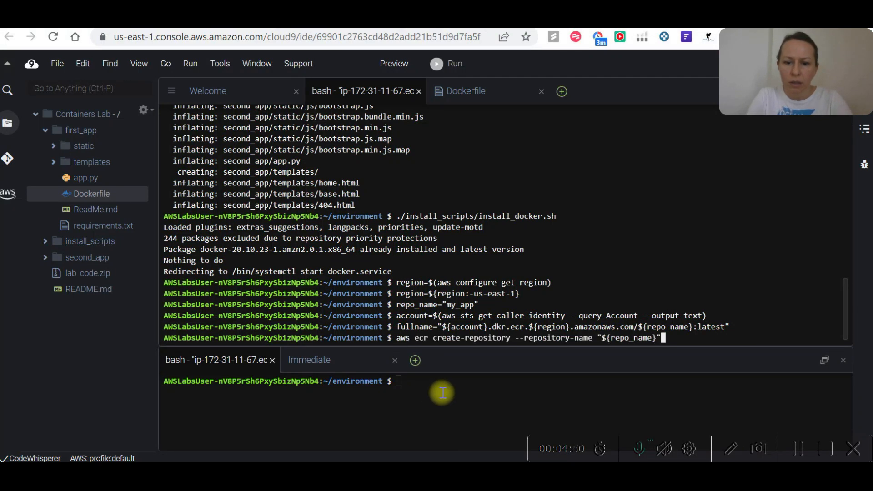
{"action": "key", "text": "Return"}
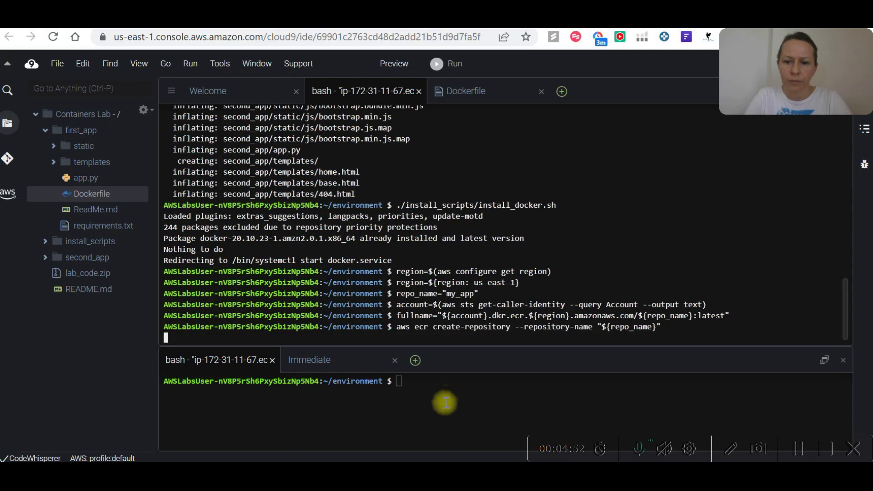
Copy aws ecr get-login-password --region ${region}|docker login --username AWS --password-stdin ${fullname} from the Notepad++ notes and run it in the Cloud9 terminal.
{"action": "key", "text": "alt+Tab"}
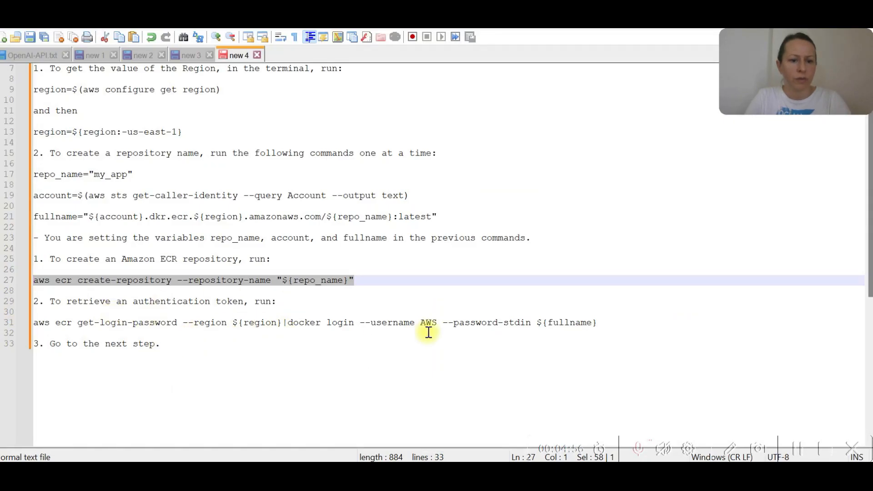
{"action": "left_click_drag", "start_coordinate": [597, 323], "coordinate": [43, 323]}
{"action": "key", "text": "ctrl+c"}
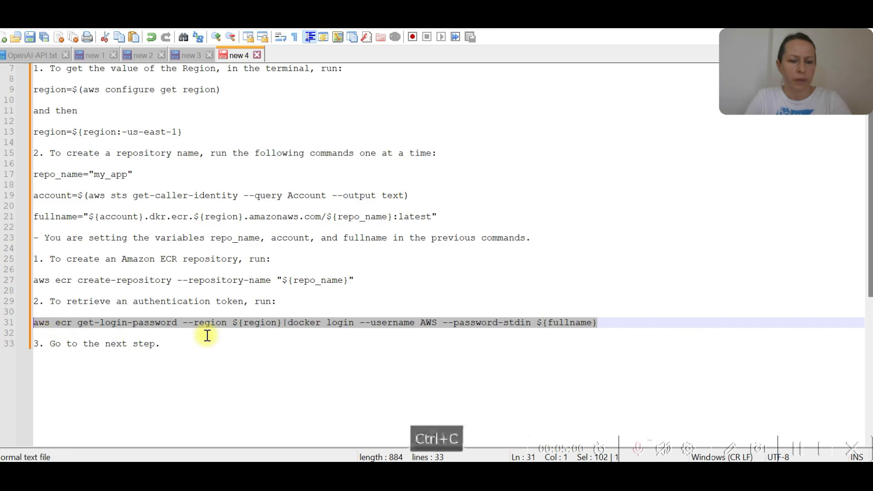
{"action": "key", "text": "alt+Tab"}
{"action": "key", "text": "ctrl+v"}
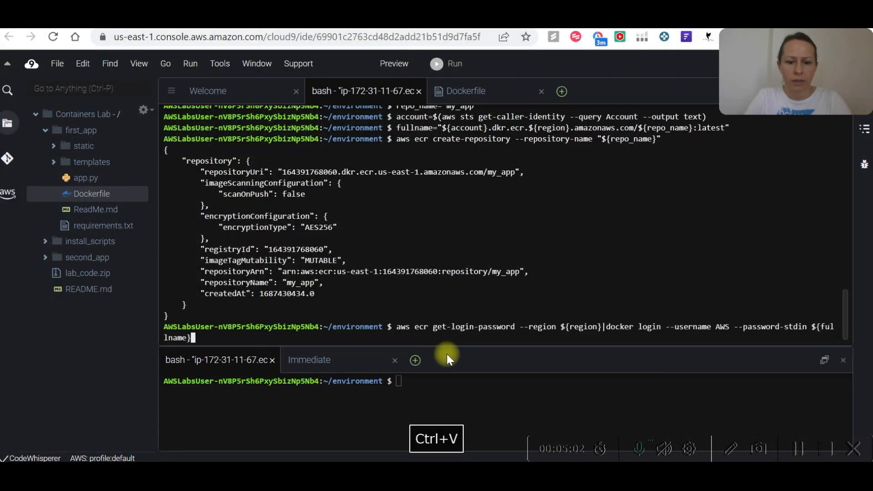
{"action": "key", "text": "Return"}
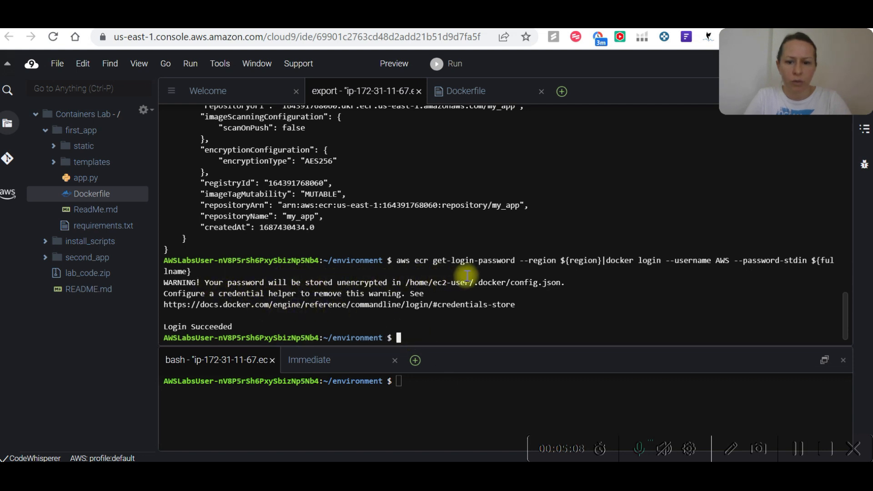
Switch to Cloud Quest and advance the lab instructions to Step 14.
{"action": "key", "text": "alt+Tab"}
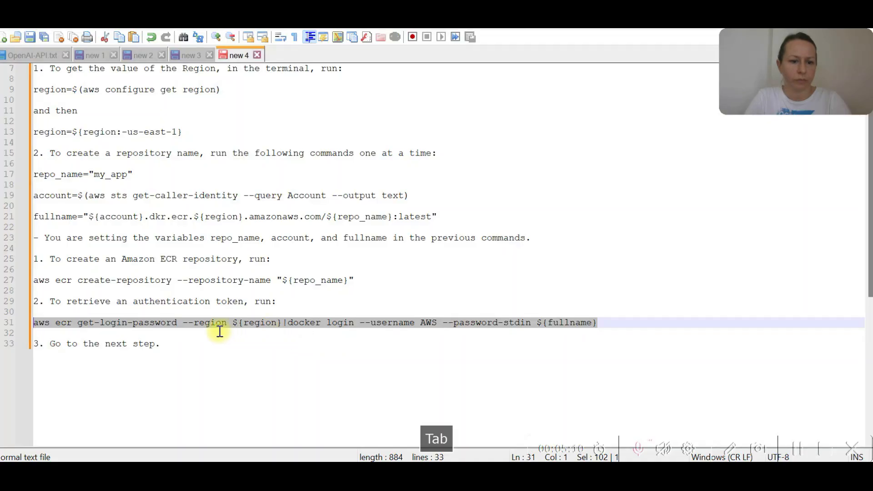
{"action": "key", "text": "alt+Tab"}
{"action": "key", "text": "alt+Tab"}
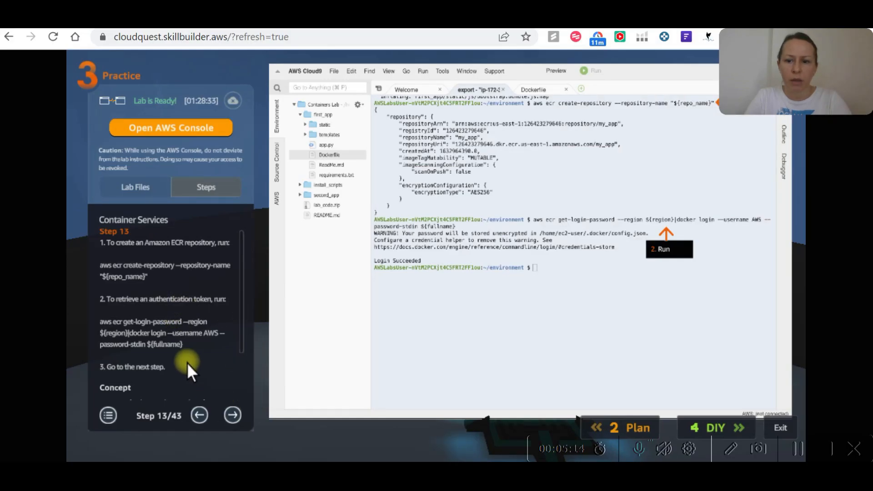
{"action": "left_click", "coordinate": [232, 415]}
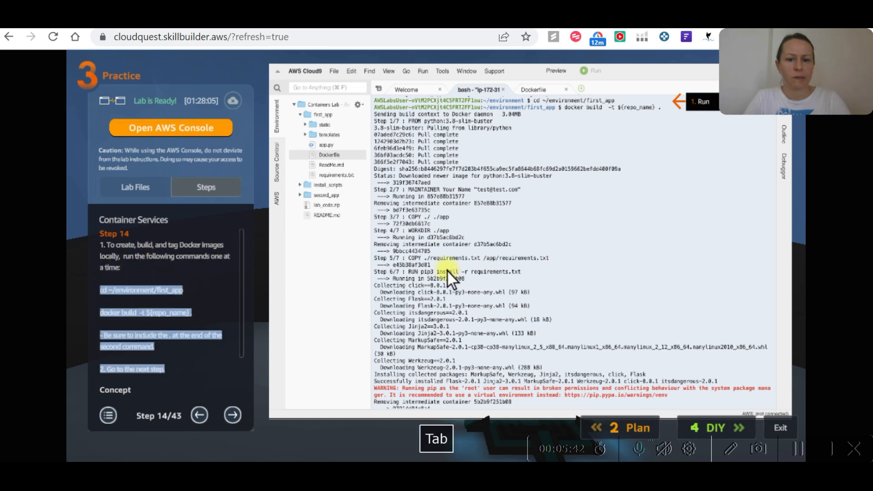
Switch to the Cloud9 terminal and run cd ~/environment/first_app.
{"action": "key", "text": "alt+Tab"}
{"action": "key", "text": "alt+Tab"}
{"action": "key", "text": "alt+Tab"}
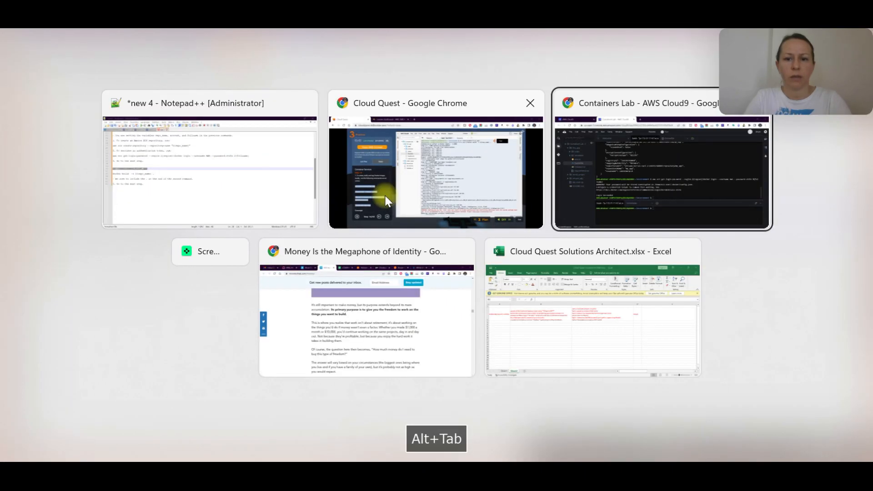
{"action": "key", "text": "ctrl+v"}
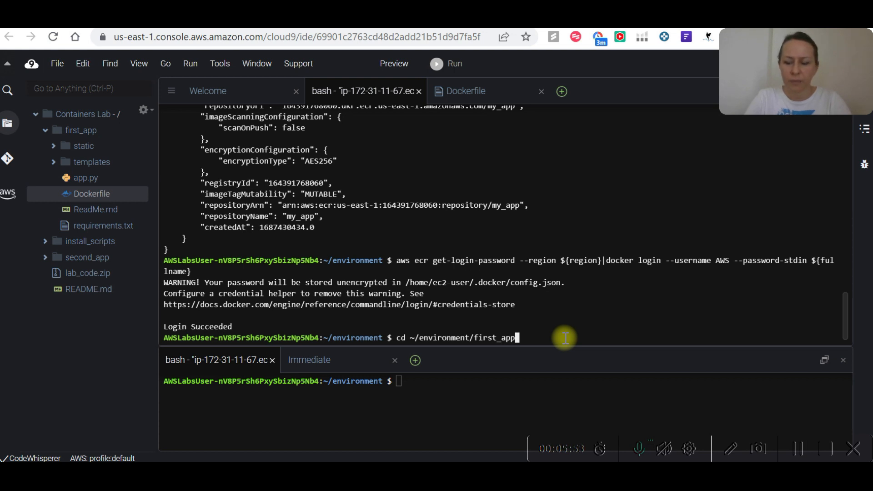
{"action": "key", "text": "Return"}
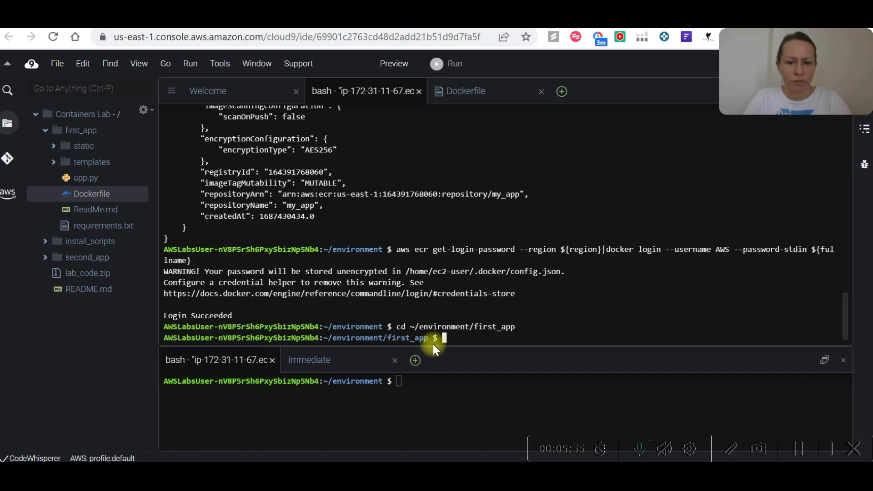
Copy docker build -t ${repo_name} . from the Notepad++ notes and run it in the Cloud9 terminal.
{"action": "key", "text": "alt+Tab"}
{"action": "left_click", "coordinate": [133, 257]}
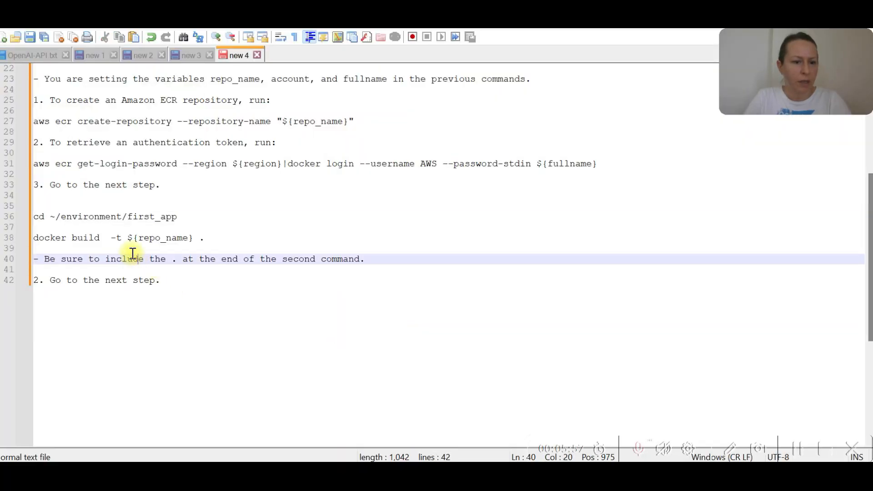
{"action": "left_click_drag", "start_coordinate": [213, 238], "coordinate": [10, 237]}
{"action": "key", "text": "ctrl+c"}
{"action": "key", "text": "alt+Tab"}
{"action": "left_click", "coordinate": [465, 280]}
{"action": "key", "text": "ctrl+v"}
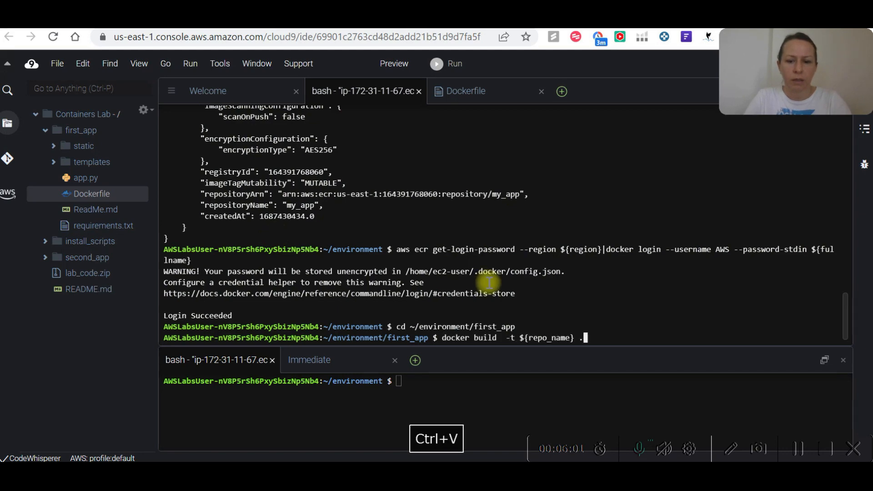
{"action": "key", "text": "Return"}
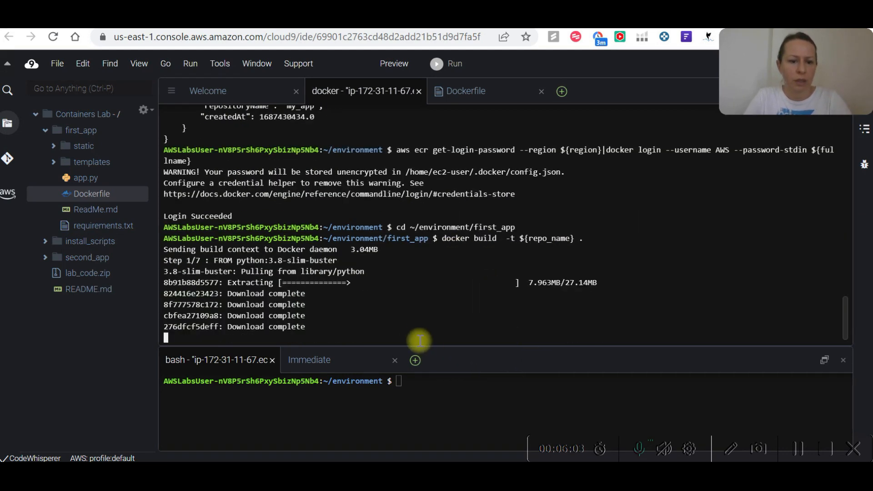
Switch to Cloud Quest, advance the lab to Step 15, and copy its instructions from the docker images command onward.
{"action": "key", "text": "alt+Tab"}
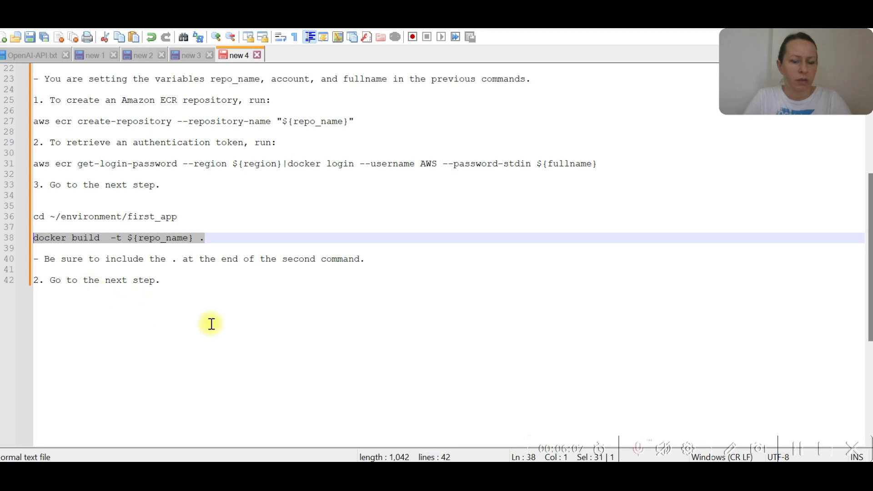
{"action": "key", "text": "alt+Tab"}
{"action": "key", "text": "alt+Tab"}
{"action": "key", "text": "alt+Tab"}
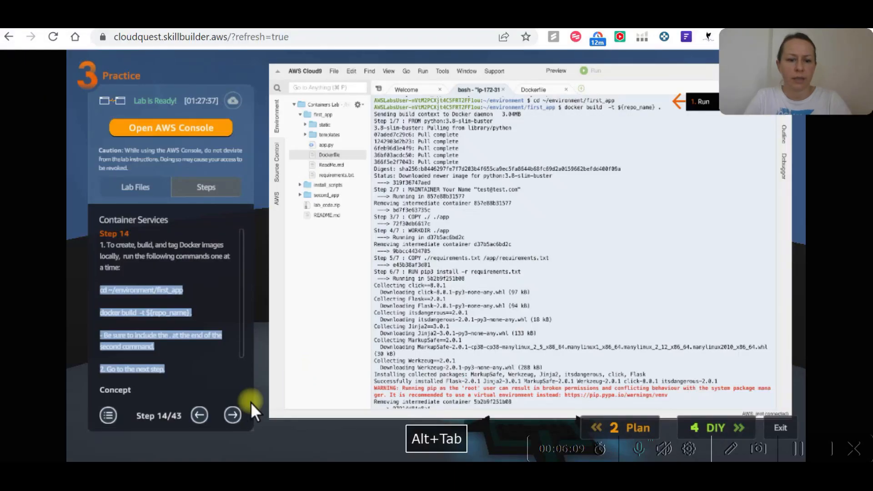
{"action": "left_click", "coordinate": [233, 415]}
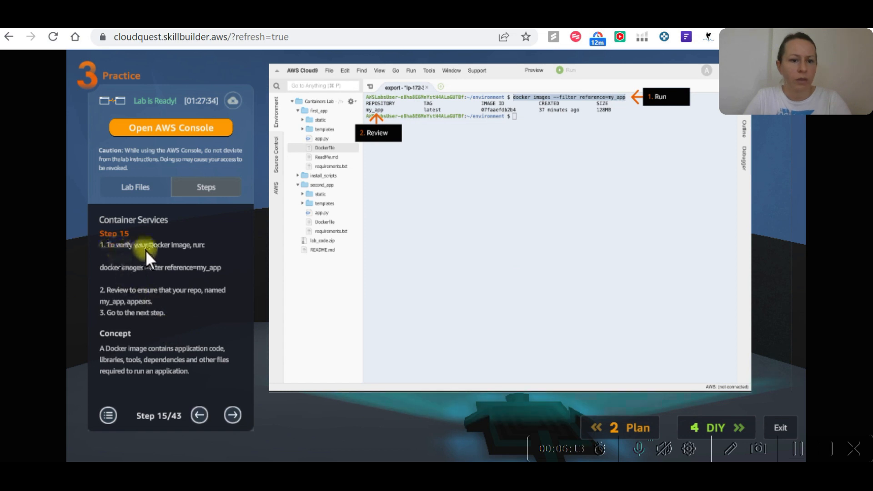
{"action": "left_click_drag", "start_coordinate": [223, 268], "coordinate": [98, 264]}
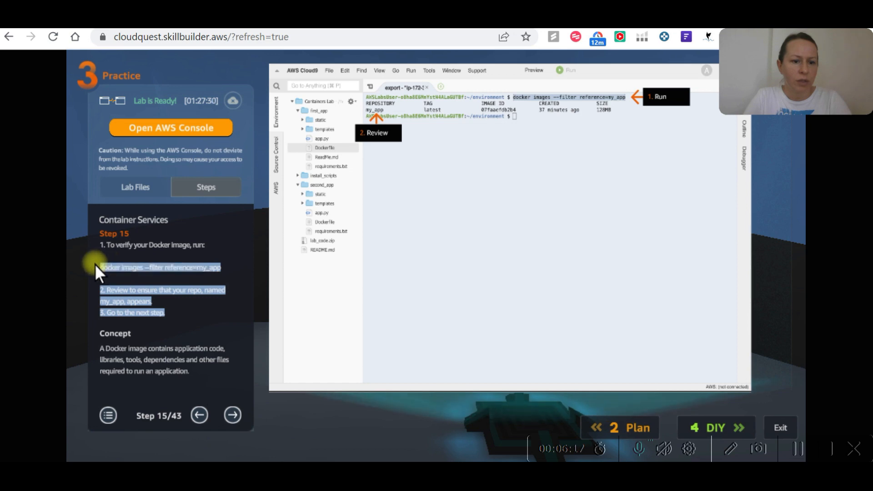
{"action": "key", "text": "ctrl+c"}
Compare the Docker build output in the Cloud9 terminal with the lab's Step 14 example.
{"action": "key", "text": "alt+Tab"}
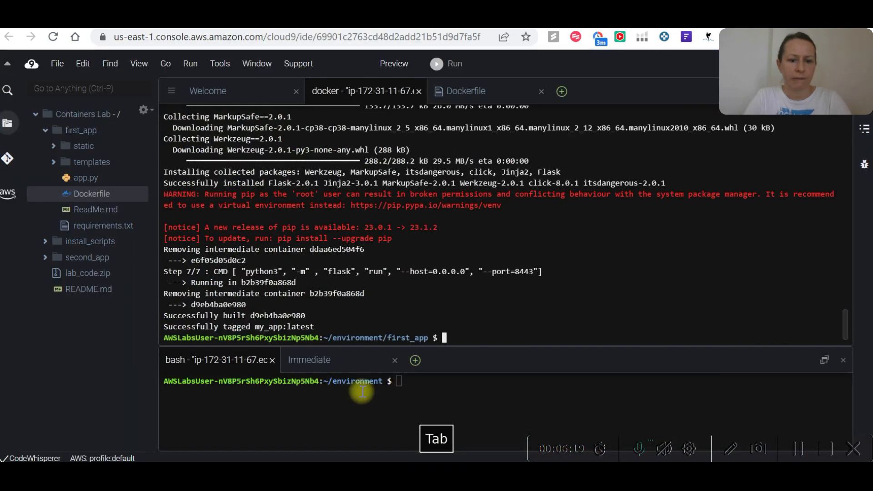
{"action": "key", "text": "alt+Tab"}
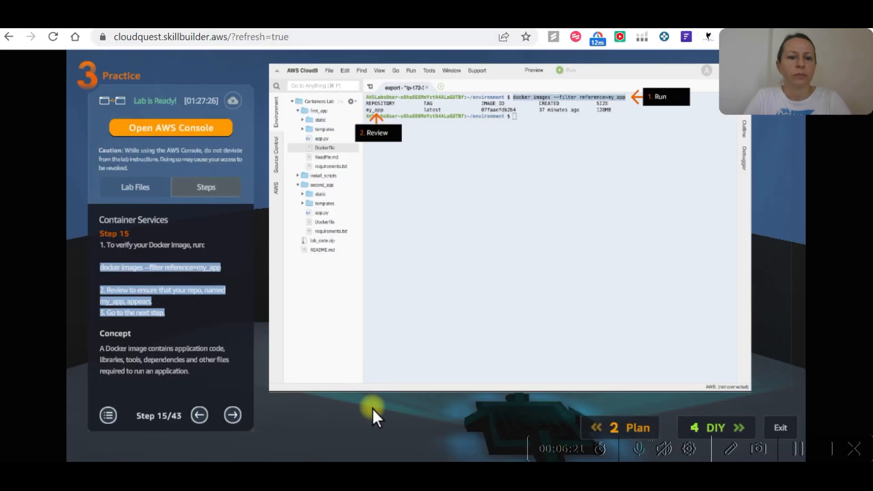
{"action": "key", "text": "alt+Tab"}
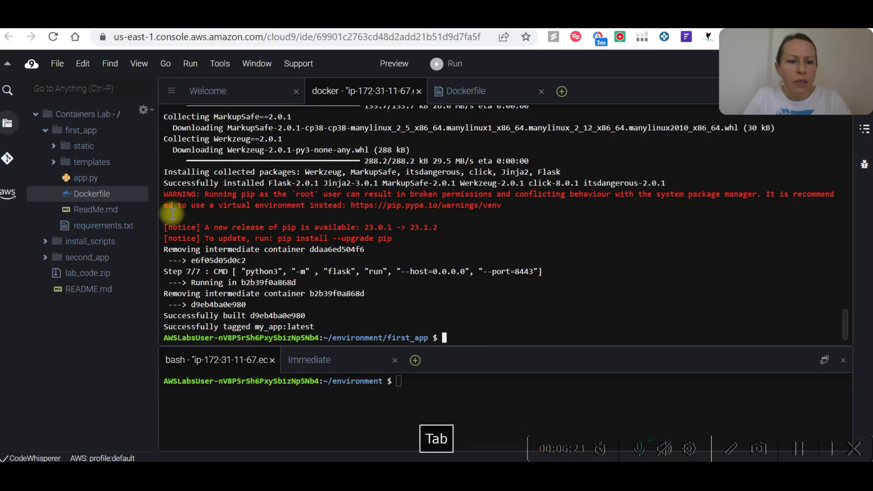
{"action": "key", "text": "alt+Tab"}
{"action": "left_click", "coordinate": [199, 414]}
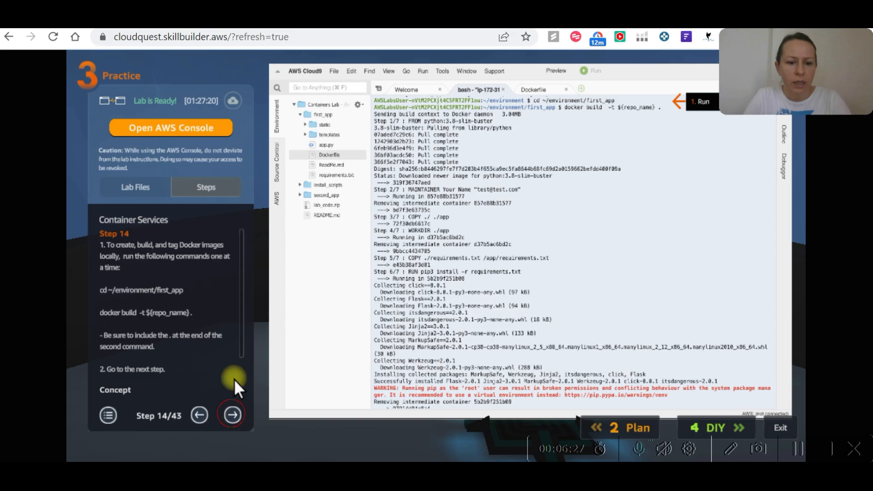
Return the lab to Step 15, run docker images --filter reference=my_app in the Cloud9 terminal, and switch back to the Notepad++ notes.
{"action": "key", "text": "Right"}
{"action": "key", "text": "alt+Tab"}
{"action": "key", "text": "alt+Tab"}
{"action": "key", "text": "ctrl+v"}
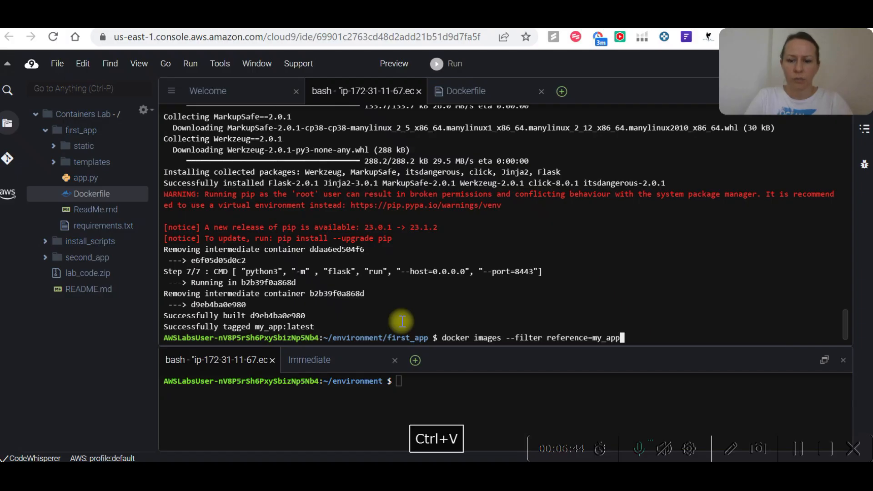
{"action": "key", "text": "Return"}
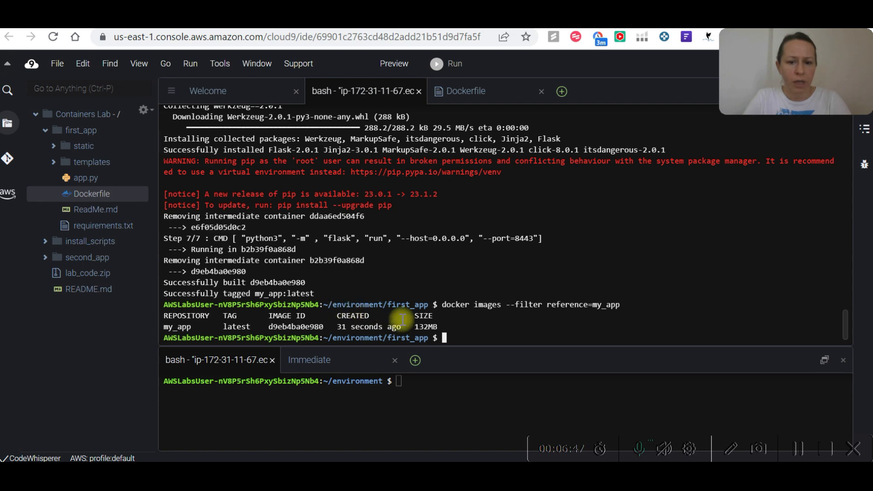
{"action": "key", "text": "alt+Tab"}
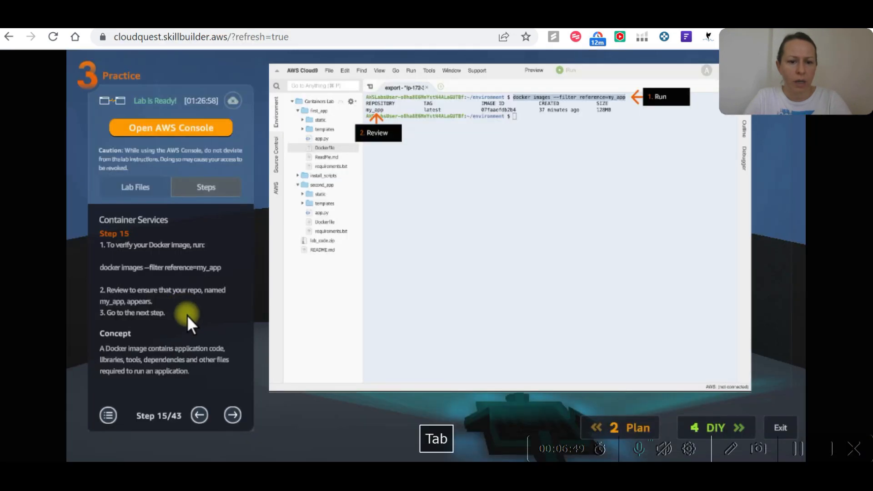
{"action": "key", "text": "alt+Tab"}
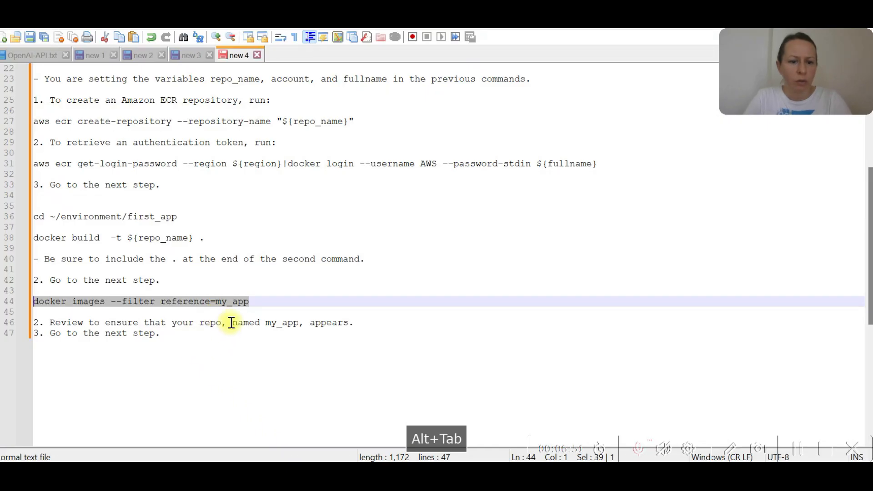
Compare the docker images output in the Cloud9 terminal with the Step 15 example in Cloud Quest.
{"action": "key", "text": "alt+Tab"}
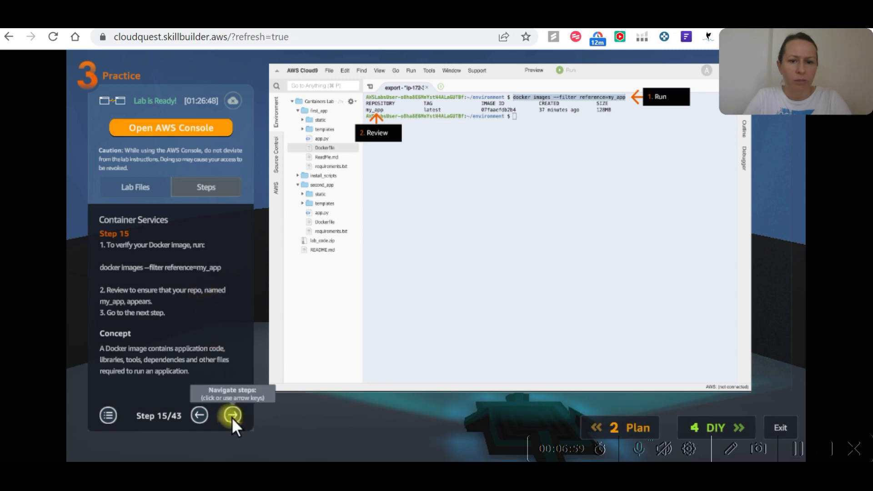
{"action": "key", "text": "alt+Tab"}
{"action": "key", "text": "alt+Tab"}
{"action": "key", "text": "alt+Tab"}
{"action": "key", "text": "Tab"}
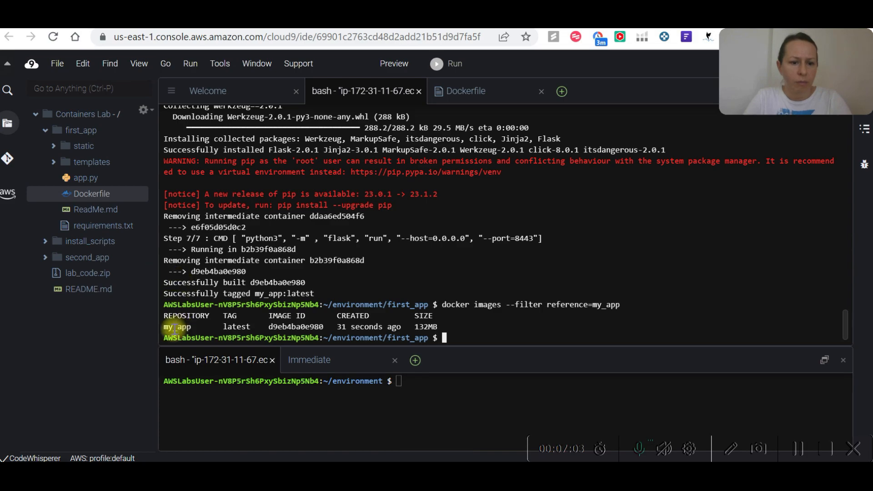
Switch to Cloud Quest, advance the lab to Step 16, and copy its instructions for pushing the Docker image to Amazon ECR.
{"action": "key", "text": "alt+Tab"}
{"action": "left_click", "coordinate": [232, 414]}
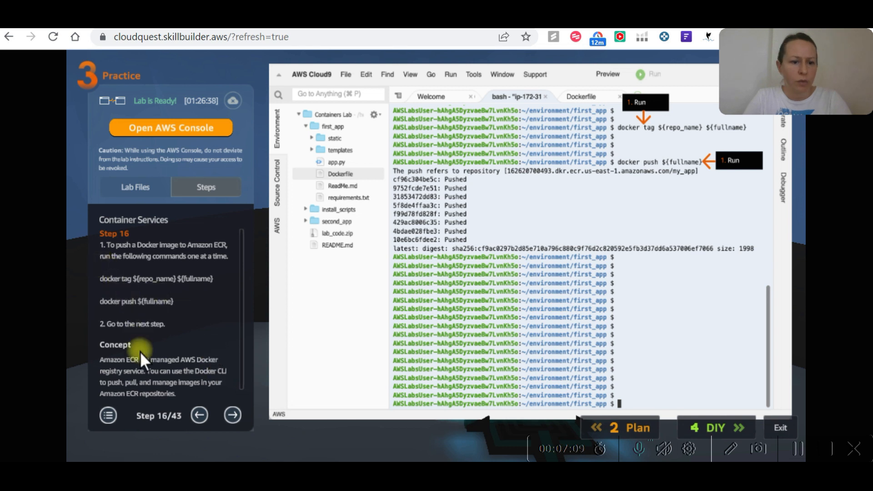
{"action": "left_click_drag", "start_coordinate": [180, 305], "coordinate": [98, 238]}
{"action": "key", "text": "ctrl+c"}
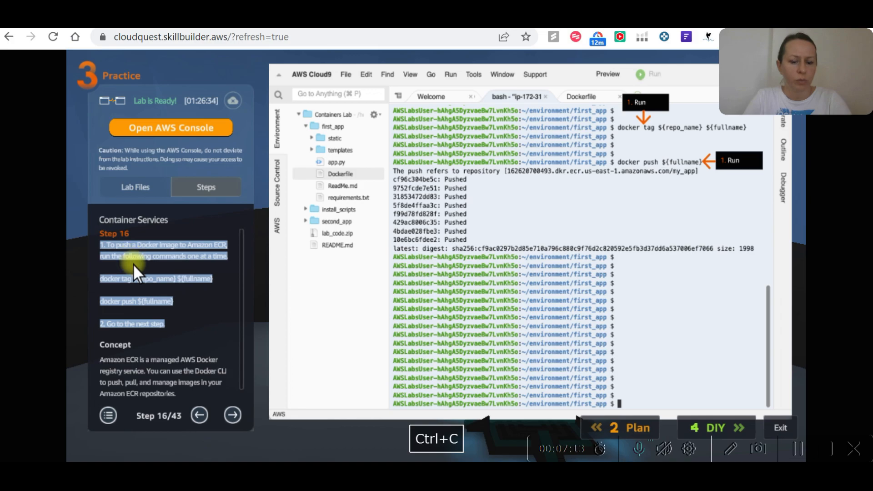
Switch to the Notepad++ notes and paste the copied Step 16 instructions on a new line at the end.
{"action": "key", "text": "alt+Tab"}
{"action": "key", "text": "alt+Tab"}
{"action": "key", "text": "Tab"}
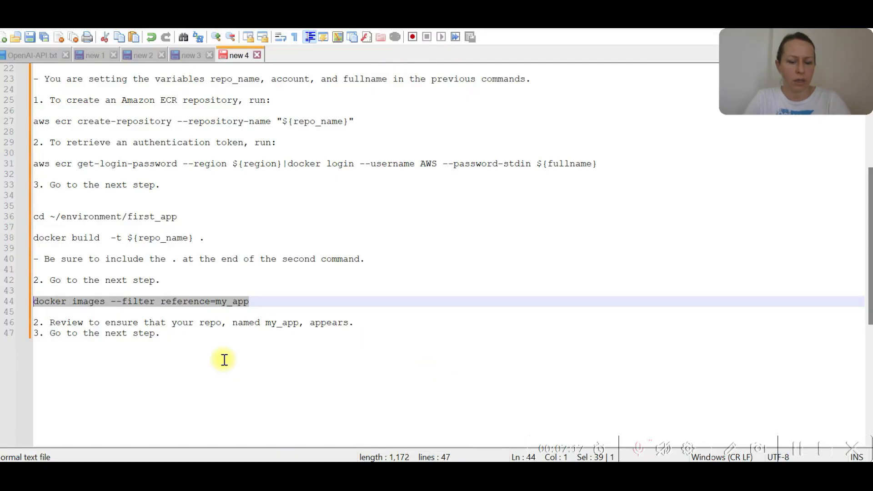
{"action": "left_click", "coordinate": [201, 356]}
{"action": "key", "text": "Return"}
{"action": "key", "text": "ctrl+v"}
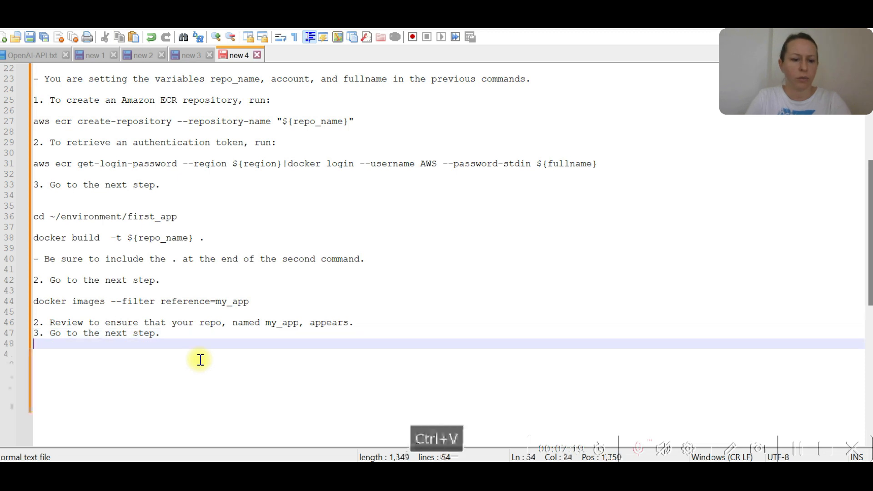
Copy docker tag ${repo_name} ${fullname} from the notes and run it in the Cloud9 terminal.
{"action": "left_click_drag", "start_coordinate": [244, 370], "coordinate": [38, 369]}
{"action": "key", "text": "ctrl+c"}
{"action": "key", "text": "alt+Tab"}
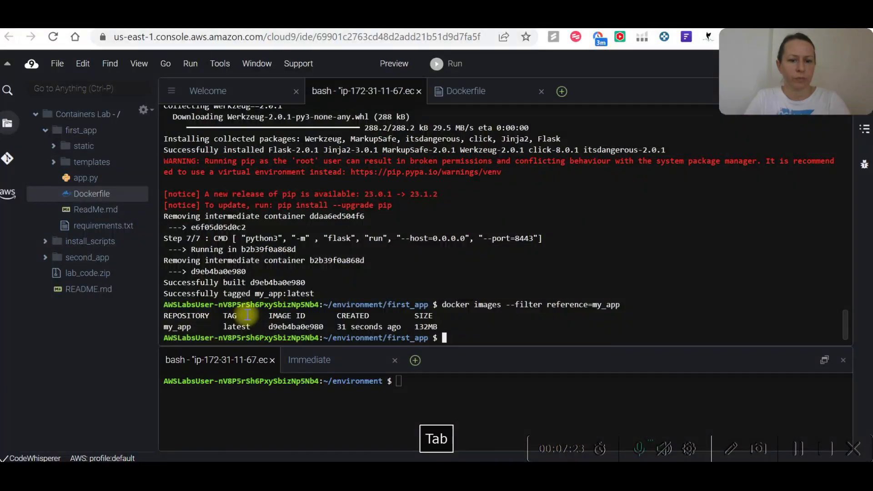
{"action": "key", "text": "ctrl+v"}
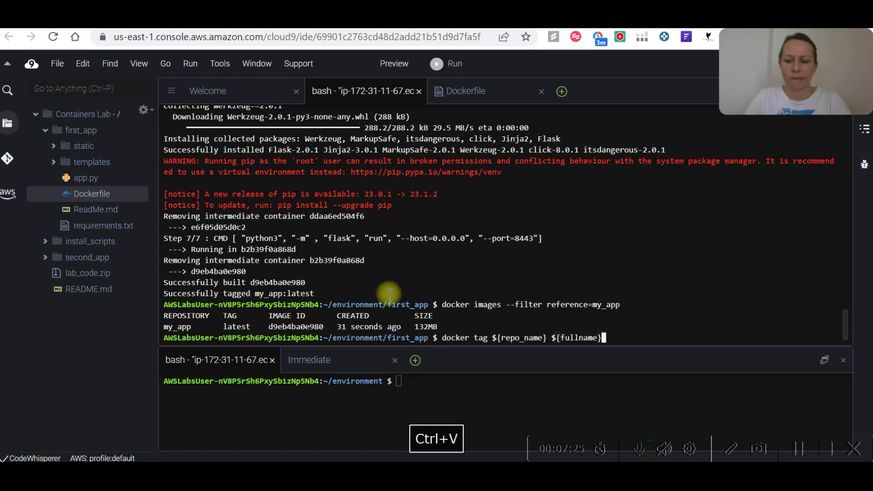
{"action": "key", "text": "Return"}
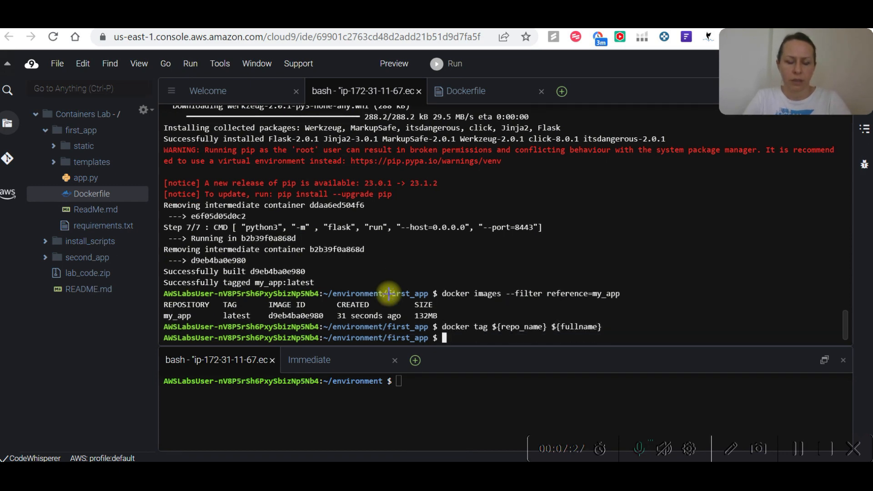
Copy docker push ${fullname} from the Notepad++ notes and run it in the Cloud9 terminal.
{"action": "key", "text": "alt+Tab"}
{"action": "left_click_drag", "start_coordinate": [162, 386], "coordinate": [29, 387]}
{"action": "key", "text": "ctrl+c"}
{"action": "key", "text": "alt+Tab"}
{"action": "key", "text": "ctrl+v"}
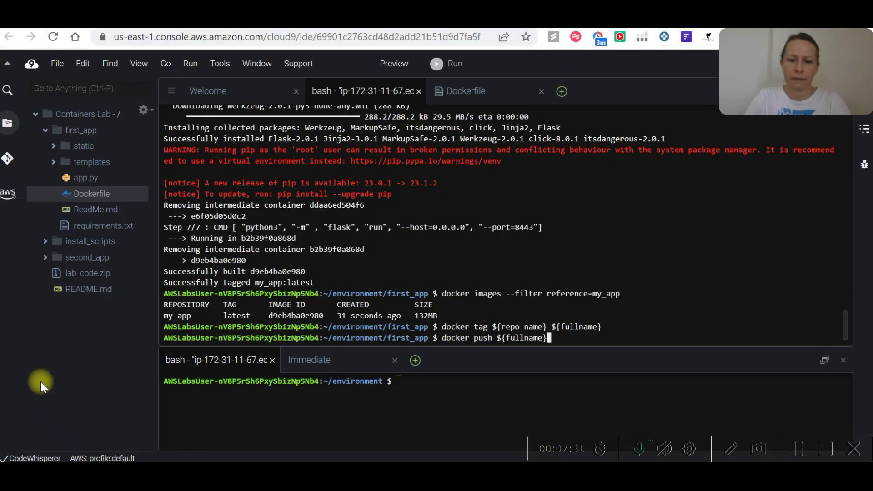
{"action": "key", "text": "Return"}
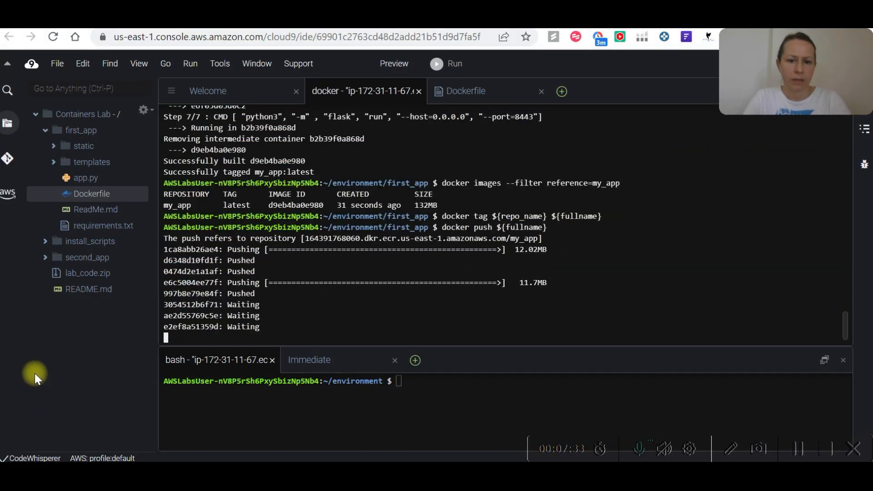
Switch to Cloud Quest, advance the lab to Step 17, and copy its cd ~/environment/install_scripts/ and ./push_second_app.sh commands.
{"action": "key", "text": "alt+Tab"}
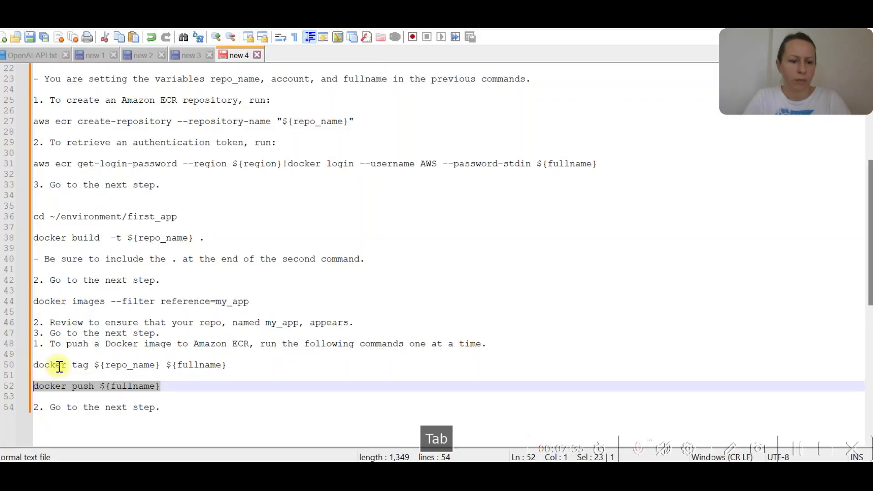
{"action": "key", "text": "alt+Tab"}
{"action": "key", "text": "Tab"}
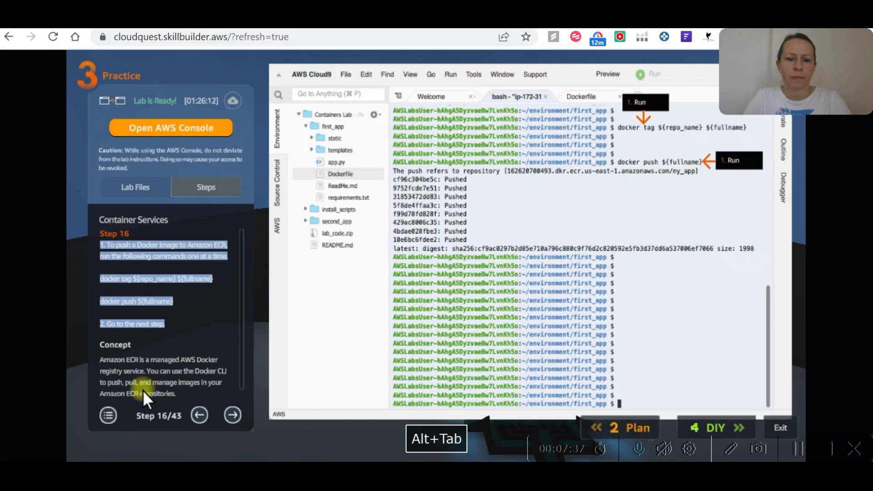
{"action": "left_click", "coordinate": [165, 337]}
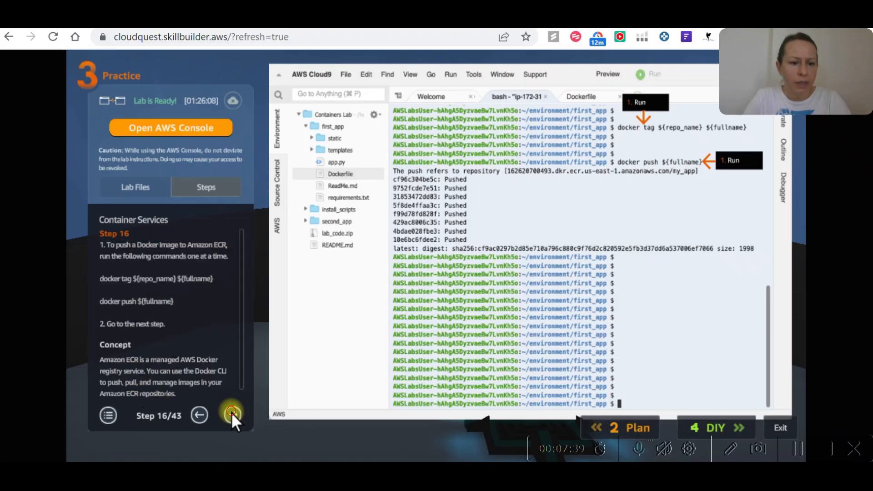
{"action": "left_click", "coordinate": [231, 414]}
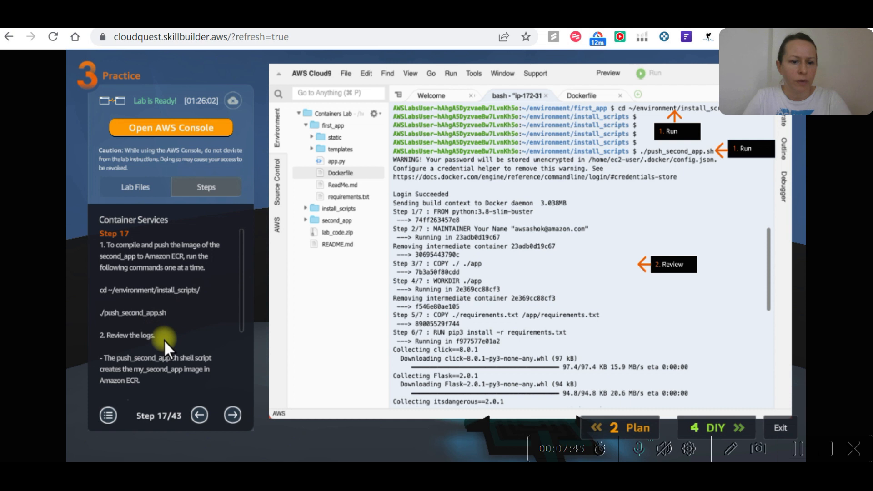
{"action": "left_click_drag", "start_coordinate": [150, 320], "coordinate": [93, 280]}
{"action": "left_click", "coordinate": [176, 314]}
{"action": "key", "text": "ctrl+c"}
Switch to the Notepad++ notes and paste the two Step 17 commands at the end.
{"action": "key", "text": "alt+Tab"}
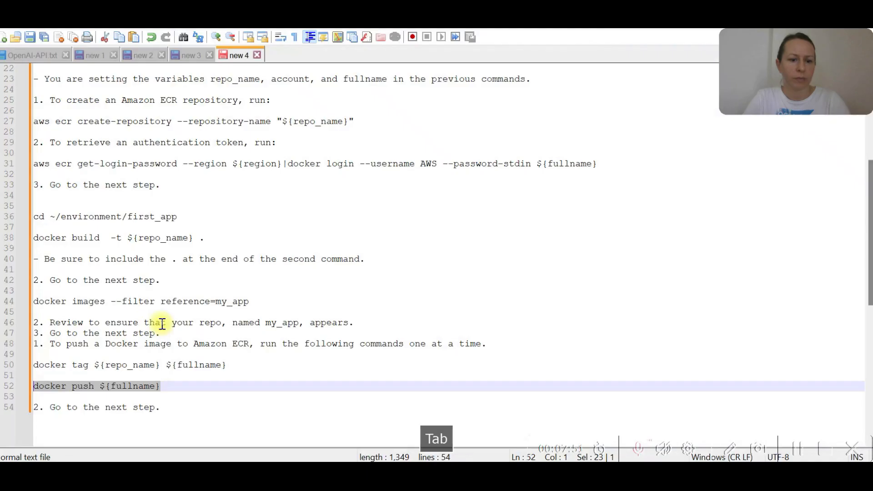
{"action": "left_click", "coordinate": [204, 420]}
{"action": "scroll", "coordinate": [201, 409], "scroll_direction": "down", "scroll_amount": 8}
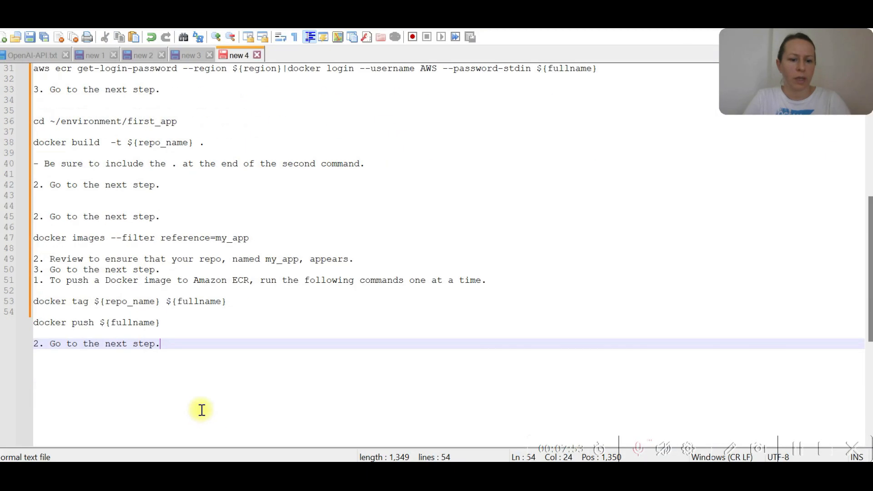
{"action": "key", "text": "Return"}
{"action": "key", "text": "ctrl+v"}
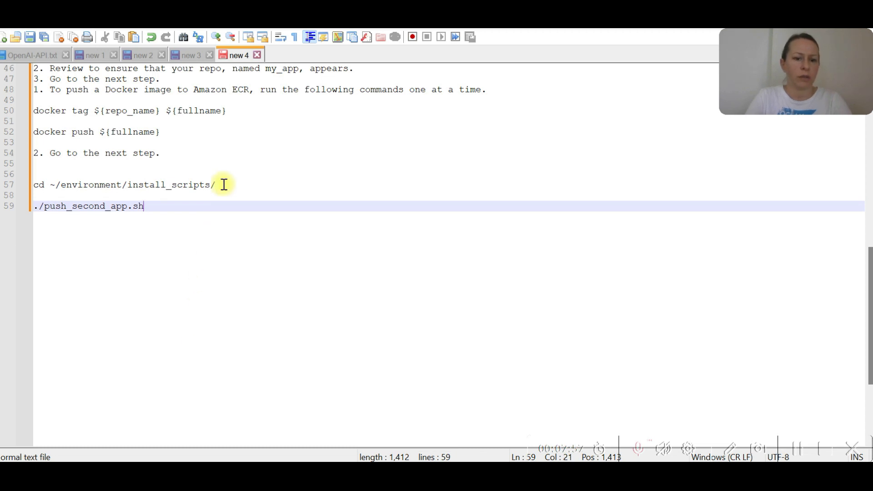
Copy cd ~/environment/install_scripts/ from the notes and run it in the Cloud9 terminal.
{"action": "left_click_drag", "start_coordinate": [218, 185], "coordinate": [25, 184]}
{"action": "key", "text": "ctrl+c"}
{"action": "key", "text": "alt+Tab"}
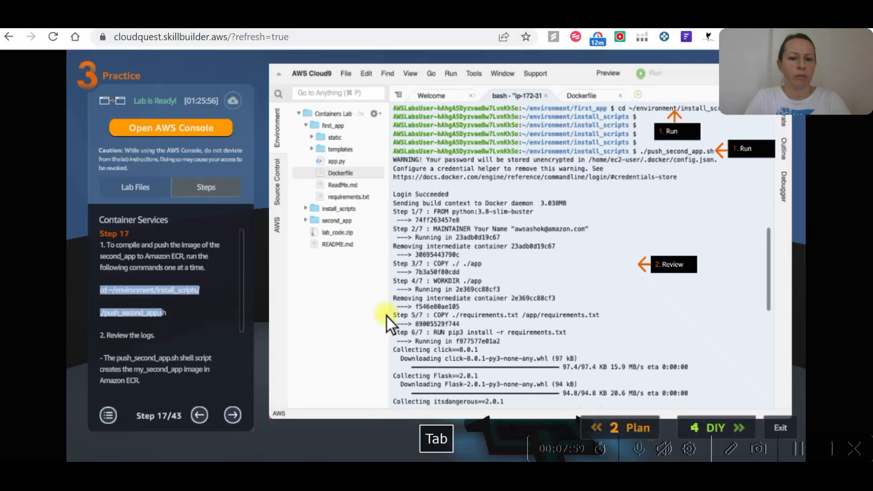
{"action": "key", "text": "alt+Tab"}
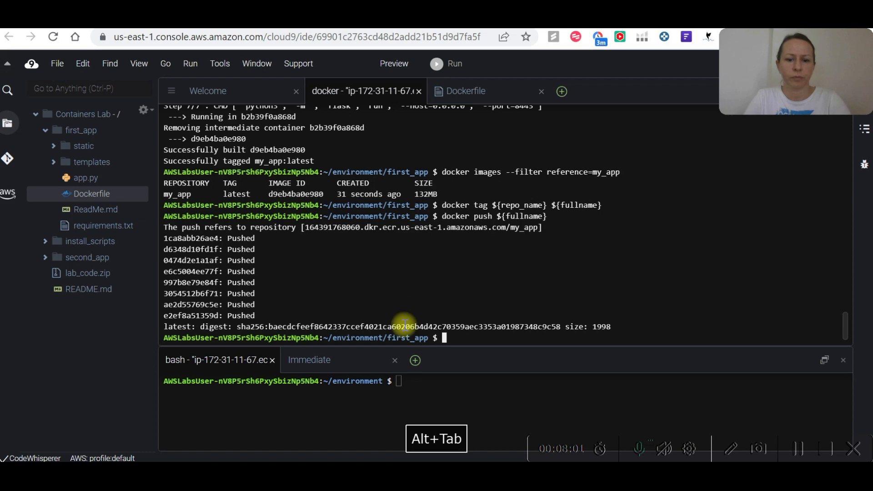
{"action": "key", "text": "ctrl+v"}
{"action": "key", "text": "Return"}
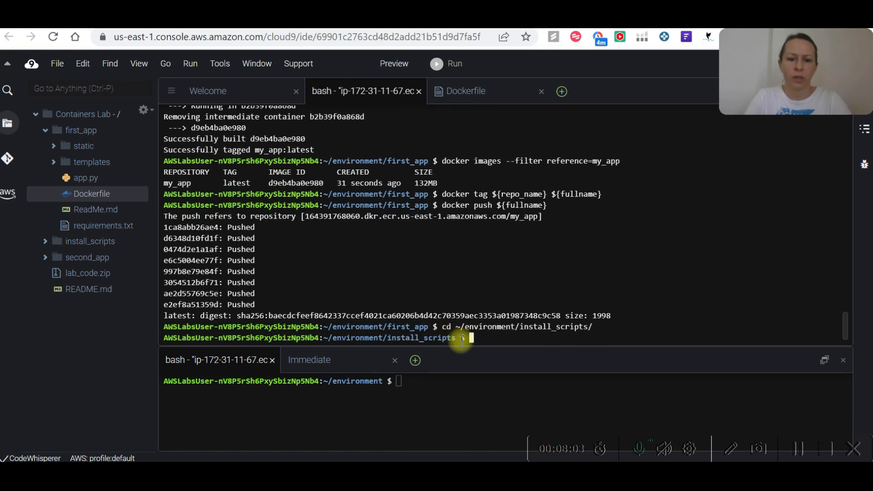
Copy ./push_second_app.sh from the Notepad++ notes and run it in the Cloud9 terminal.
{"action": "key", "text": "alt+Tab"}
{"action": "left_click_drag", "start_coordinate": [142, 209], "coordinate": [32, 206]}
{"action": "key", "text": "ctrl+c"}
{"action": "key", "text": "alt+Tab"}
{"action": "key", "text": "ctrl+v"}
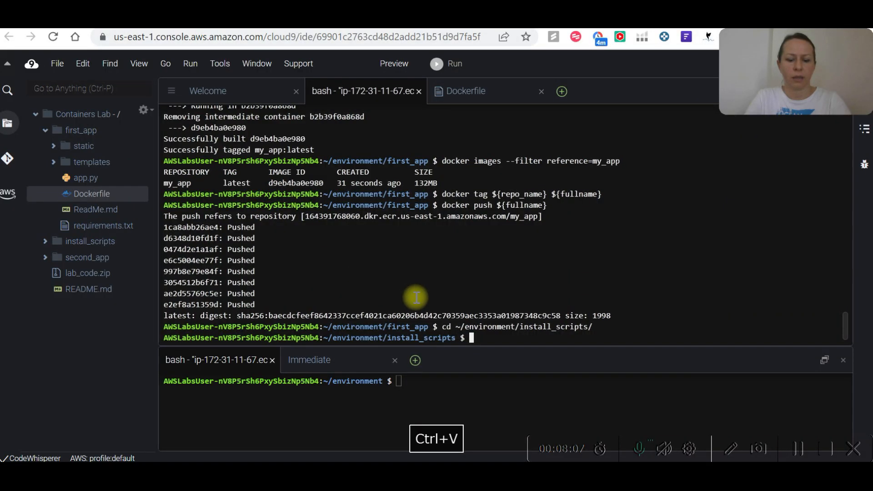
{"action": "key", "text": "Return"}
Switch to Cloud Quest and read the remaining Step 17 instructions and the Concept section on Amazon ECR.
{"action": "key", "text": "alt+Tab"}
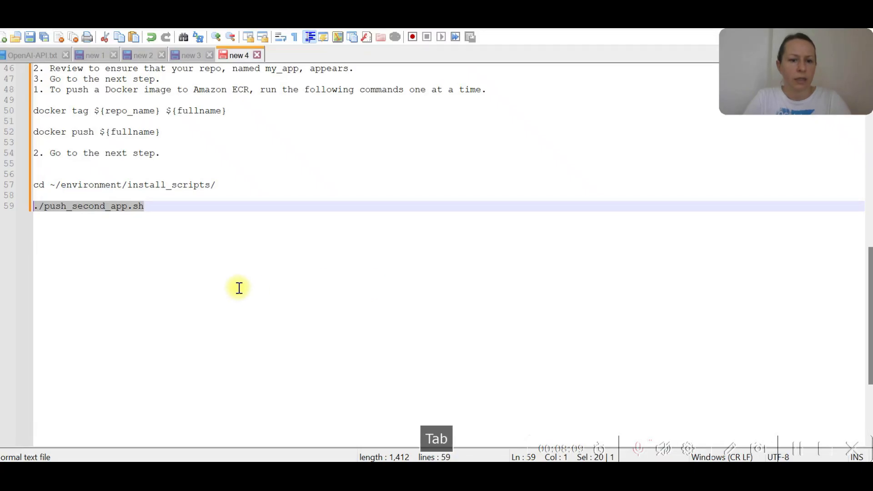
{"action": "key", "text": "alt+Tab"}
{"action": "left_click", "coordinate": [193, 323]}
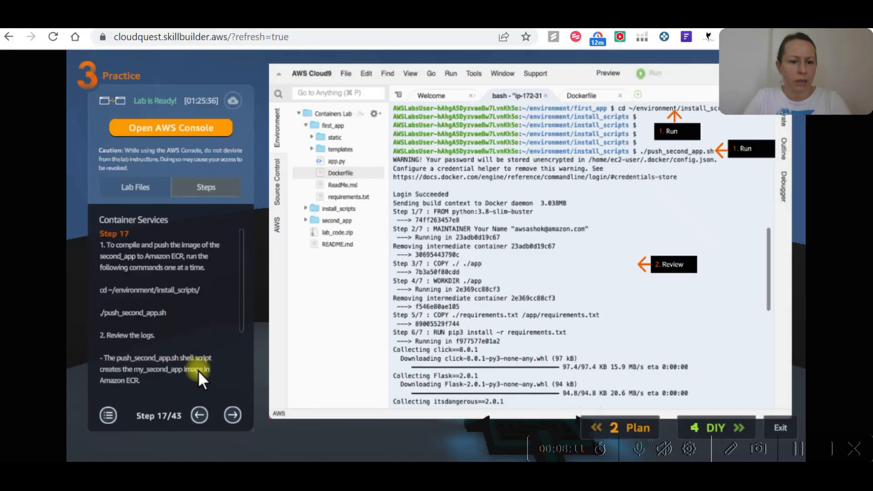
{"action": "scroll", "coordinate": [128, 354], "scroll_direction": "down", "scroll_amount": 2}
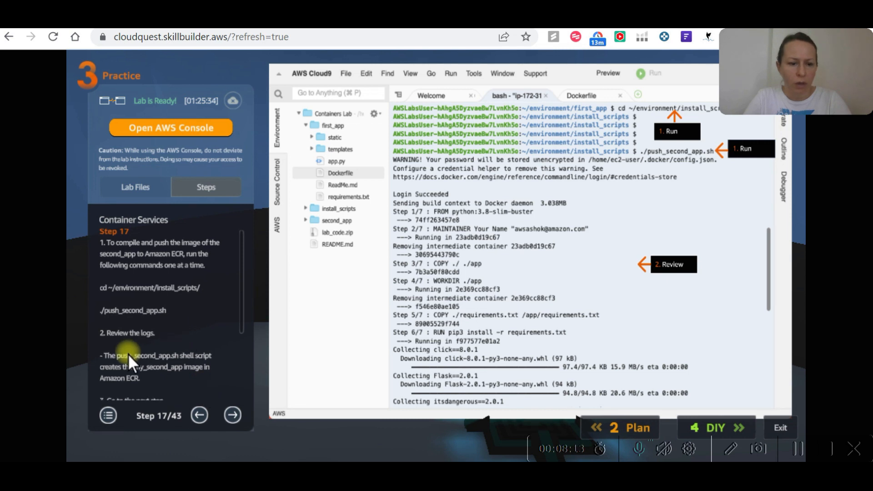
{"action": "scroll", "coordinate": [124, 353], "scroll_direction": "down", "scroll_amount": 2}
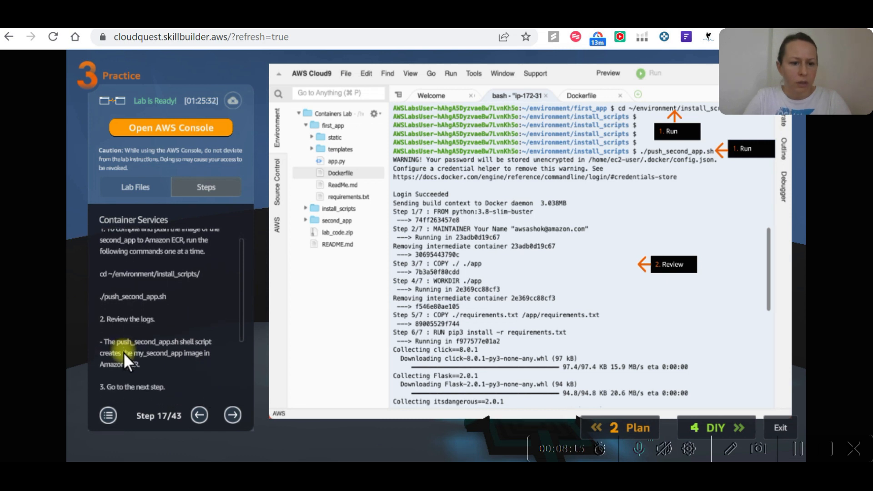
{"action": "scroll", "coordinate": [160, 347], "scroll_direction": "down", "scroll_amount": 1}
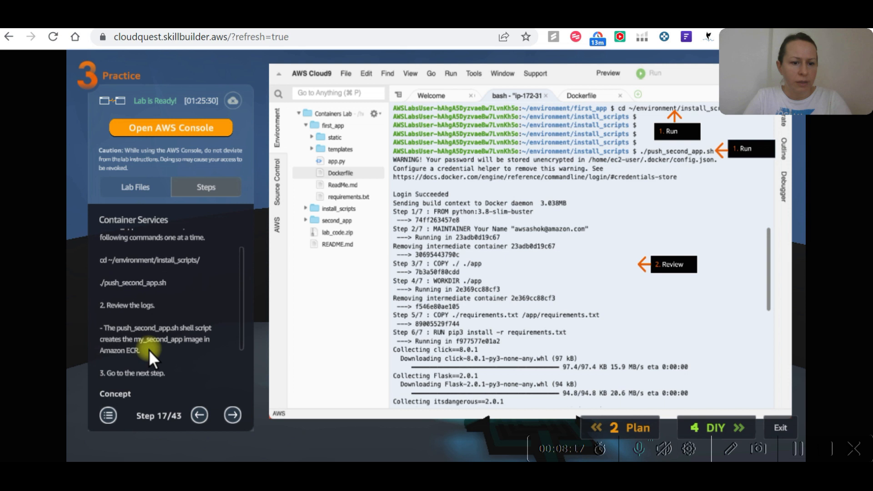
{"action": "scroll", "coordinate": [193, 354], "scroll_direction": "down", "scroll_amount": 3}
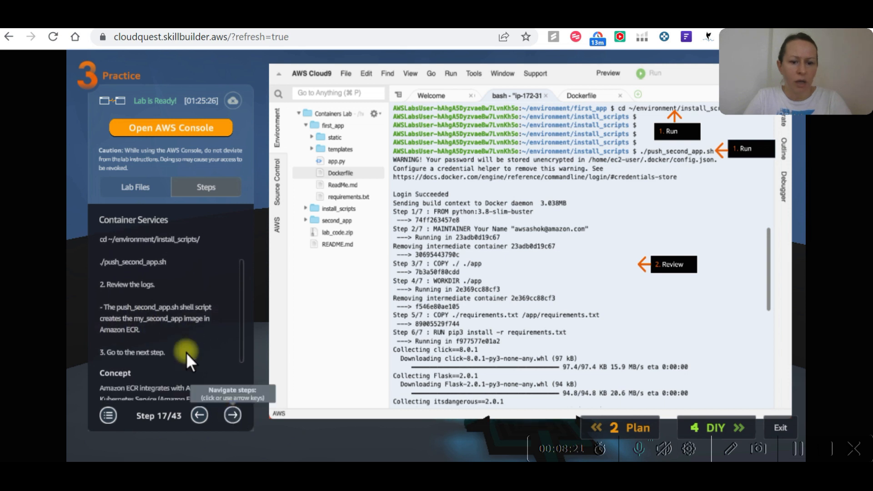
{"action": "scroll", "coordinate": [187, 353], "scroll_direction": "down", "scroll_amount": 2}
{"action": "scroll", "coordinate": [165, 354], "scroll_direction": "down", "scroll_amount": 6}
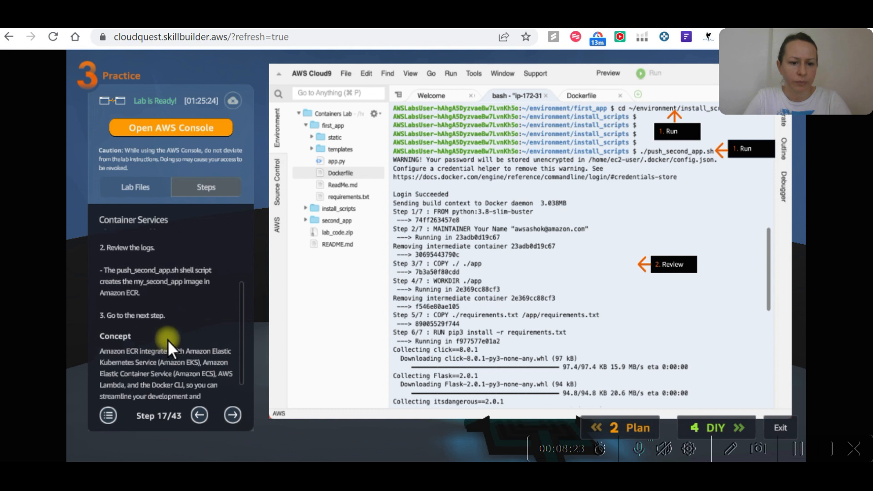
Advance the lab through Step 18 to Step 19, then switch to the AWS Management Console page listing the Cloud9 environments.
{"action": "left_click", "coordinate": [232, 414]}
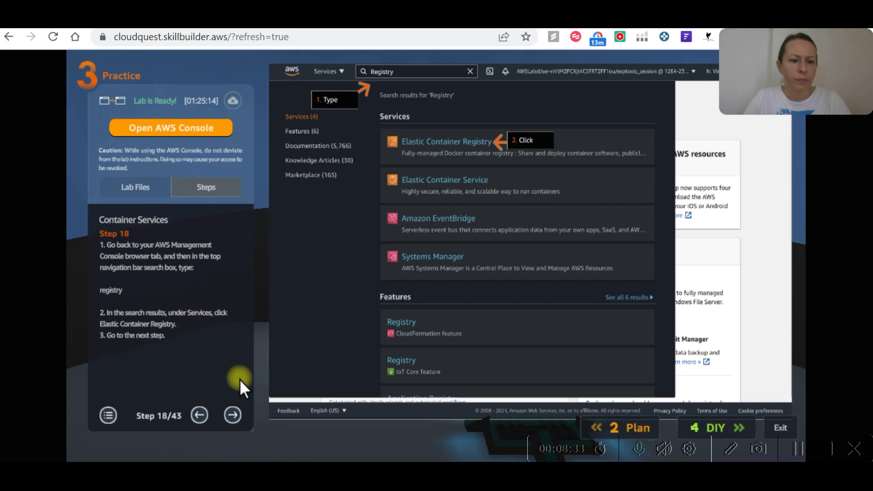
{"action": "left_click", "coordinate": [233, 414]}
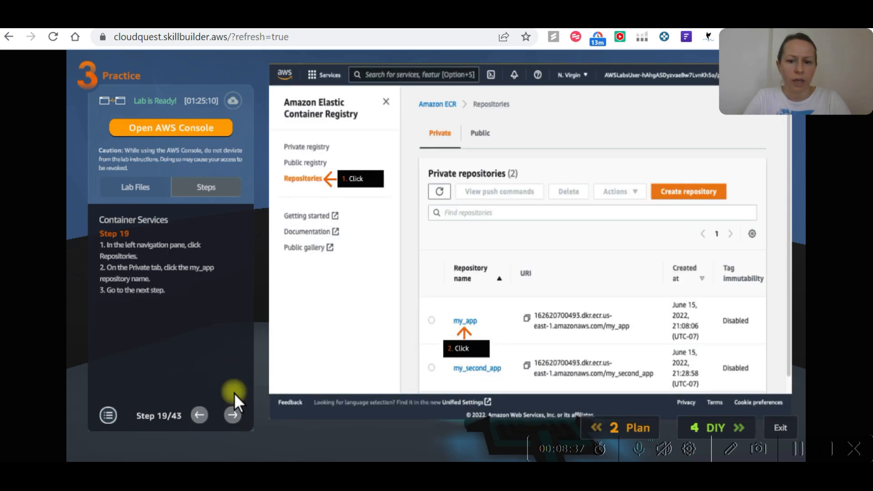
{"action": "key", "text": "alt+Tab"}
{"action": "key", "text": "alt+Tab"}
{"action": "key", "text": "Tab"}
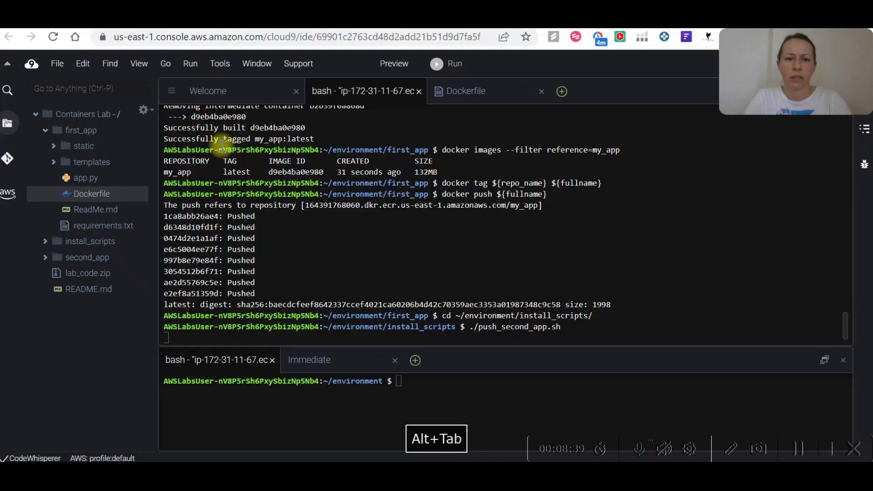
{"action": "left_click", "coordinate": [141, 23]}
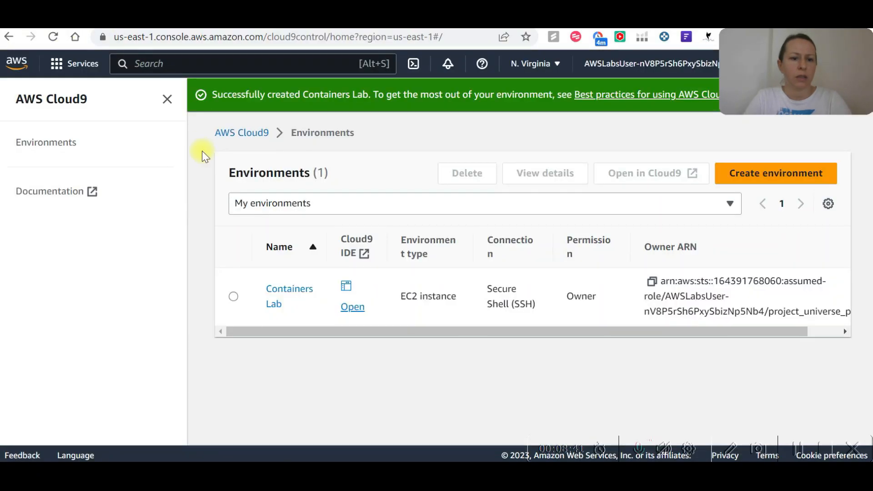
Search the AWS console for registry and open Elastic Container Registry.
{"action": "left_click", "coordinate": [162, 68]}
{"action": "type", "text": "registry"}
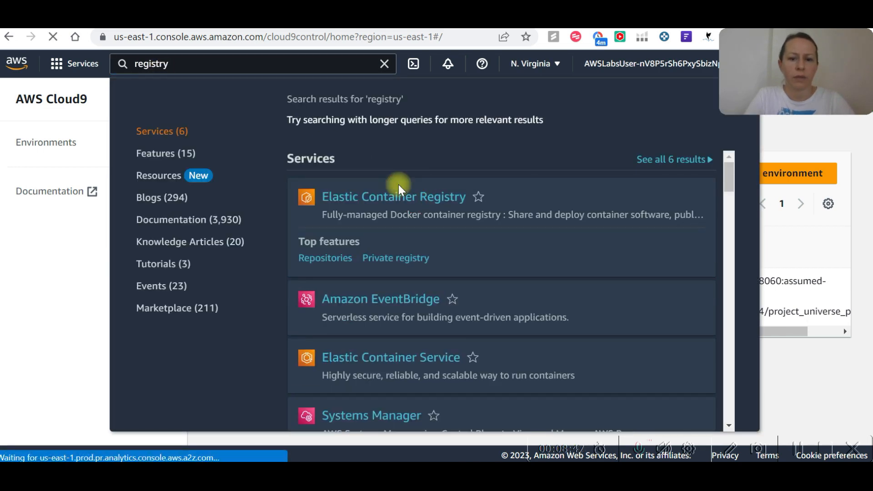
{"action": "left_click", "coordinate": [374, 202]}
Switch back to Cloud Quest and check the Step 19 instructions for opening the my_app repository.
{"action": "key", "text": "alt+Tab"}
{"action": "key", "text": "alt+Tab"}
{"action": "key", "text": "alt+Tab"}
{"action": "key", "text": "Tab"}
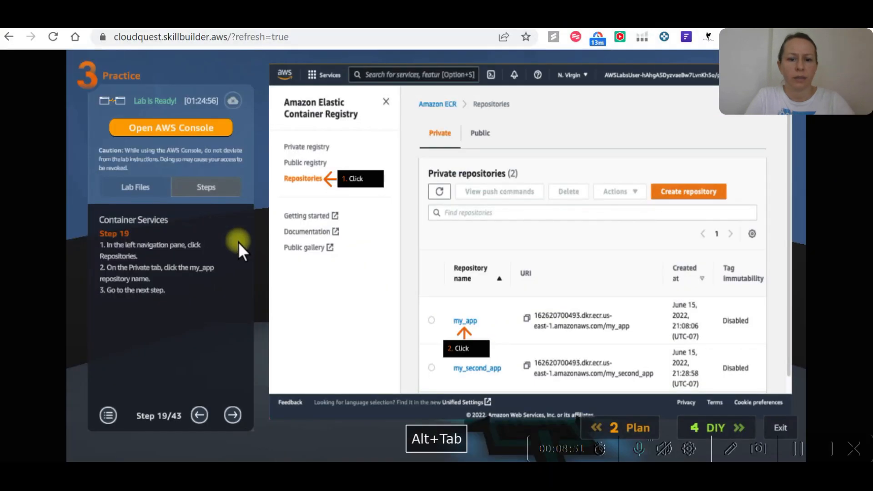
Advance the lab to Step 20, then switch to the AWS console and open the my_app private repository.
{"action": "left_click", "coordinate": [231, 414]}
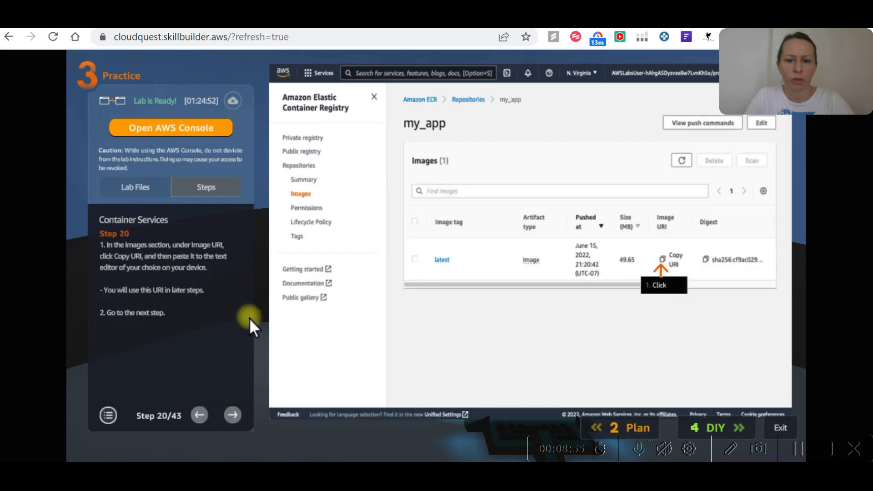
{"action": "key", "text": "ctrl+Tab"}
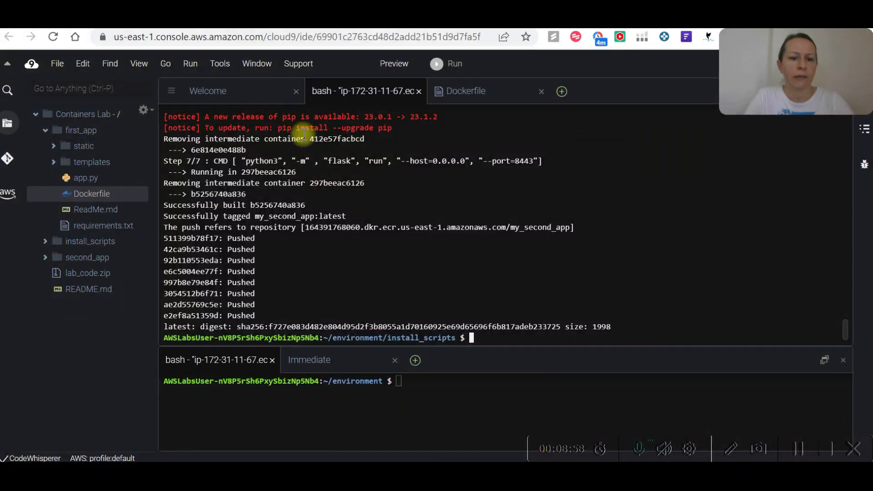
{"action": "left_click", "coordinate": [227, 19]}
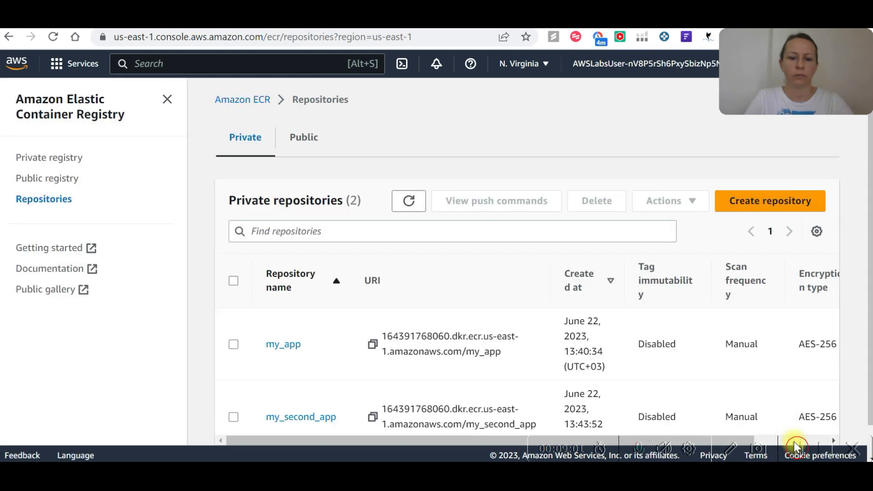
{"action": "left_click", "coordinate": [274, 344]}
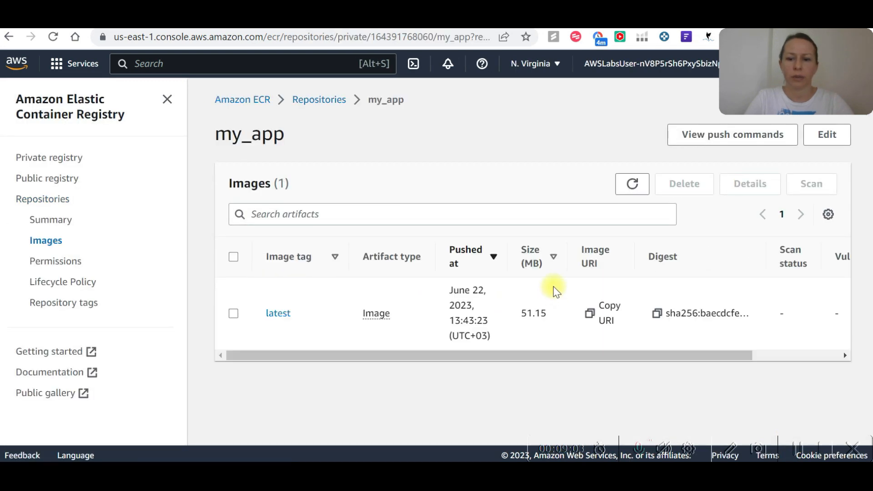
Copy the URI of my_app's latest image and paste it into the text editor notes below the ./push_second_app.sh command.
{"action": "left_click", "coordinate": [589, 314]}
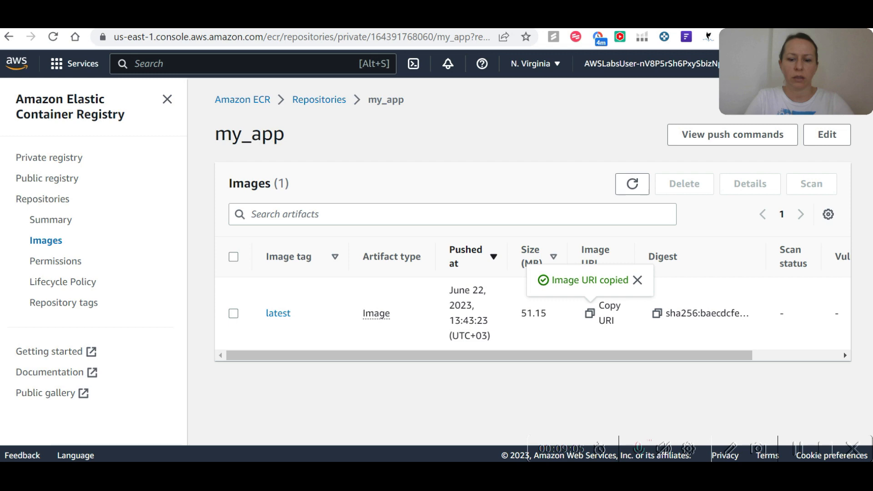
{"action": "key", "text": "alt+Tab"}
{"action": "left_click", "coordinate": [200, 203]}
{"action": "key", "text": "Return"}
{"action": "key", "text": "Return"}
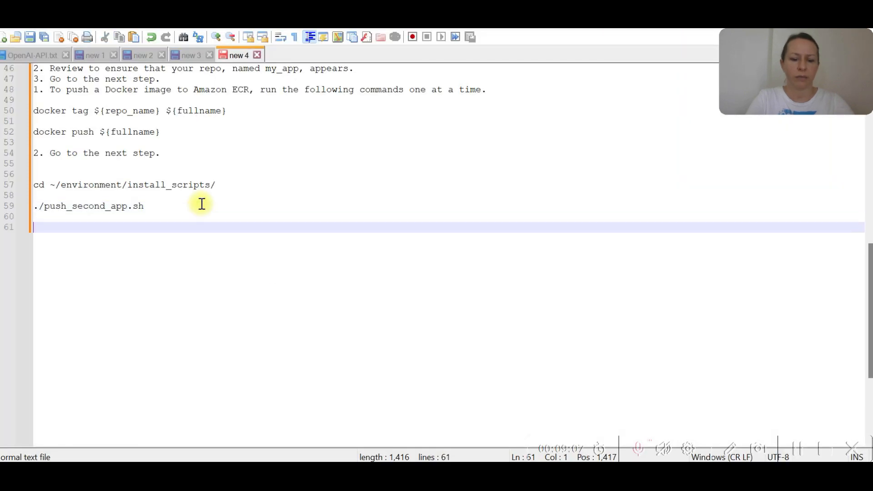
{"action": "key", "text": "ctrl+v"}
{"action": "key", "text": "Return"}
{"action": "key", "text": "Return"}
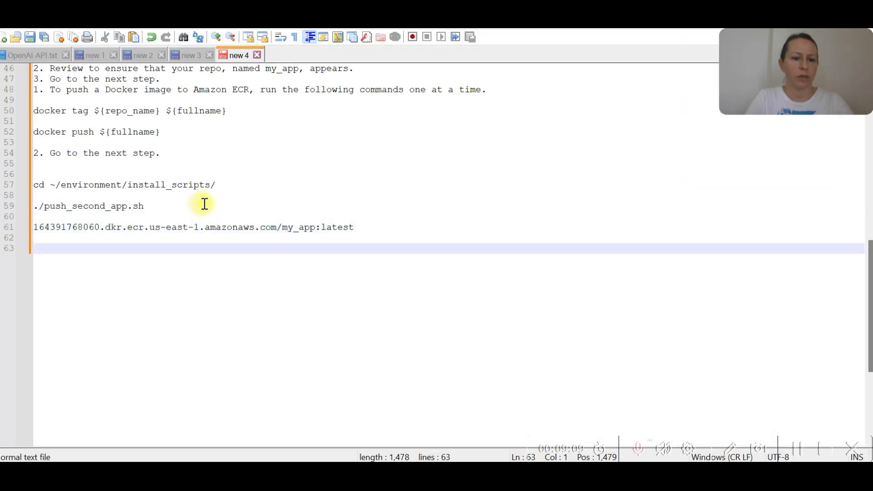
Switch to Cloud Quest and advance the lab through Step 21 to Step 22.
{"action": "key", "text": "alt+Tab"}
{"action": "key", "text": "alt+Tab"}
{"action": "key", "text": "alt+Tab"}
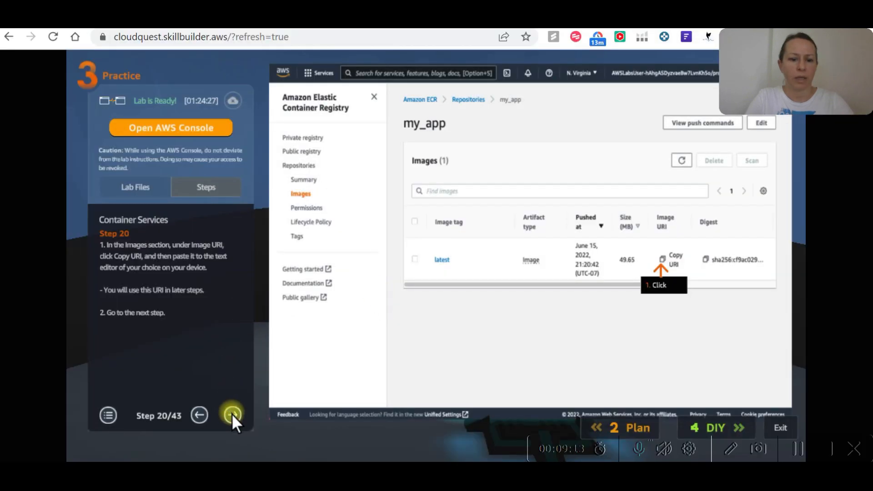
{"action": "left_click", "coordinate": [231, 412]}
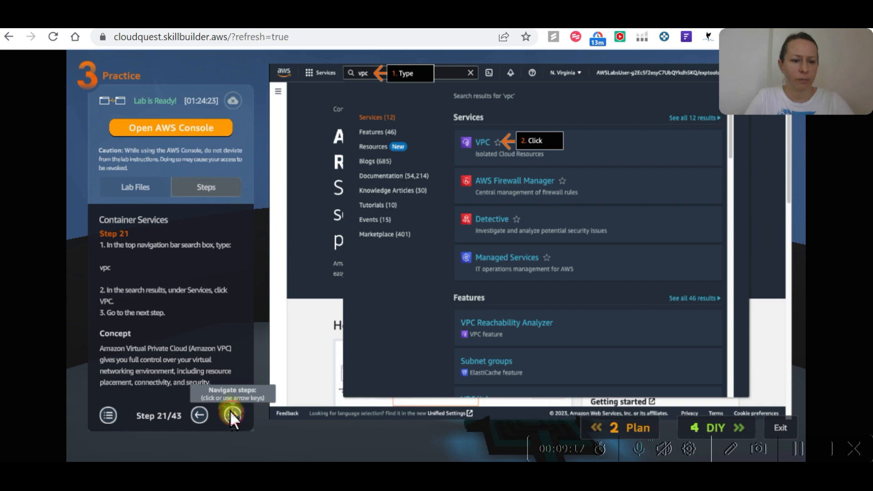
{"action": "left_click", "coordinate": [232, 414]}
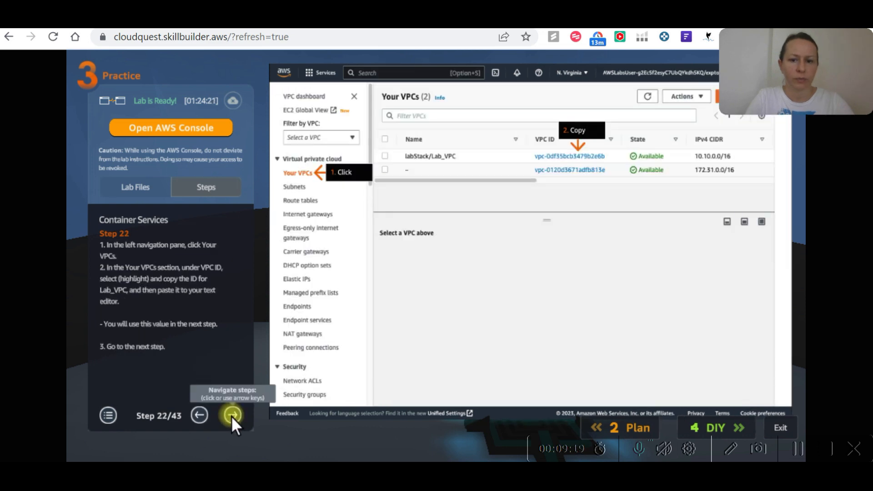
Search the AWS console for vpc, open the VPC service and show the Your VPCs list.
{"action": "key", "text": "alt+Tab"}
{"action": "left_click", "coordinate": [233, 66]}
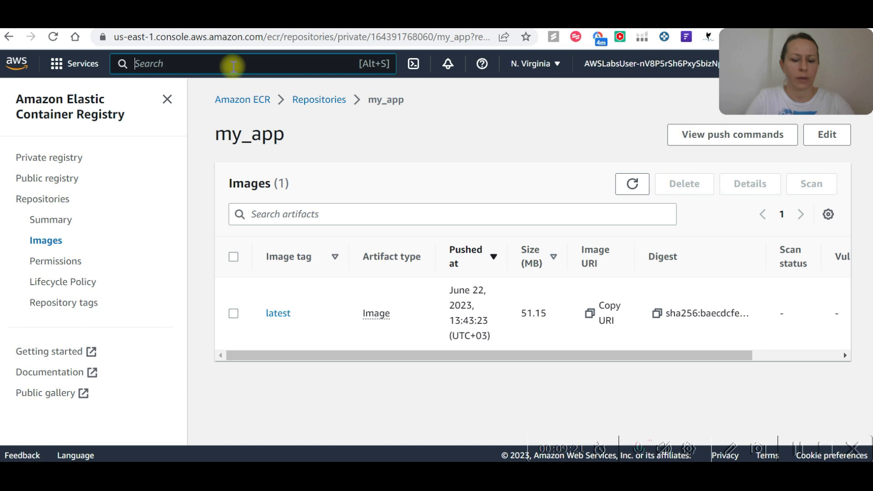
{"action": "type", "text": "vpc"}
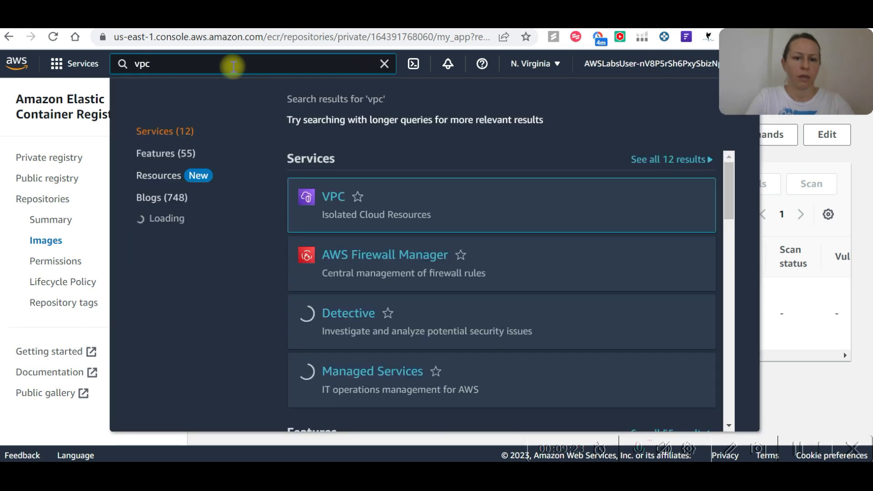
{"action": "left_click", "coordinate": [357, 198]}
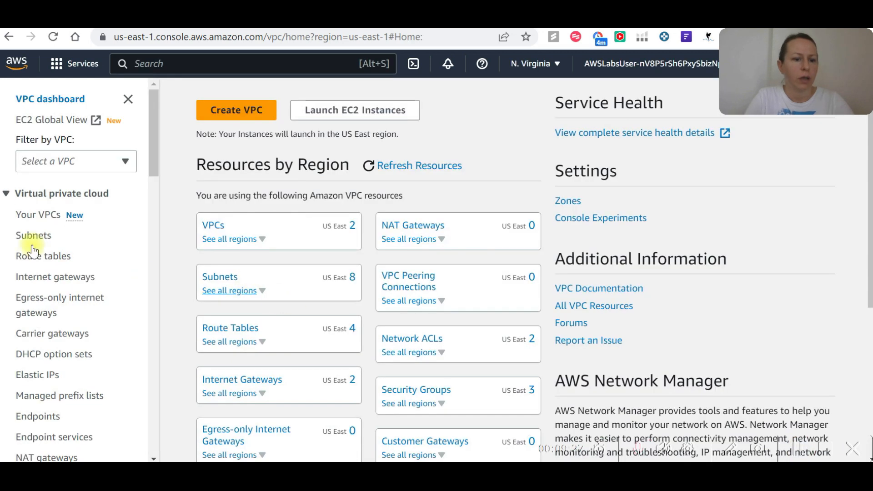
{"action": "left_click", "coordinate": [31, 216]}
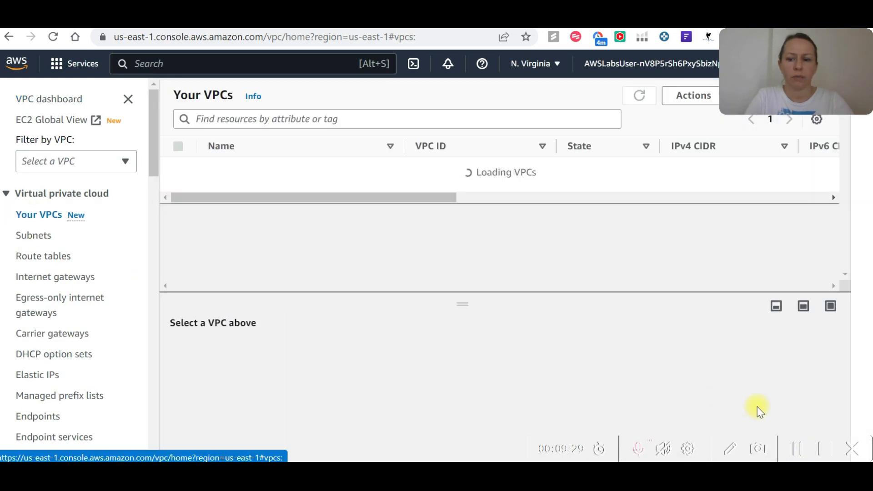
Copy the VPC ID of labStack/Lab_VPC and paste it into the text editor notes below the image URI.
{"action": "left_click_drag", "start_coordinate": [528, 167], "coordinate": [417, 163]}
{"action": "key", "text": "ctrl+c"}
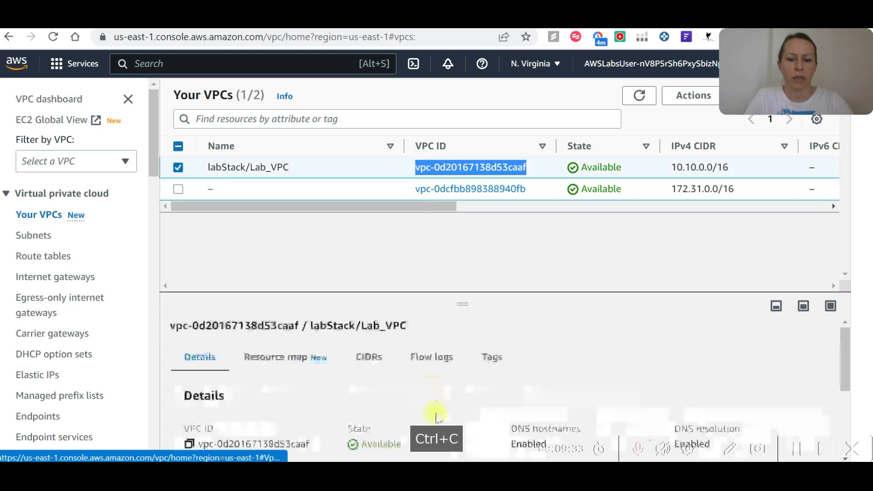
{"action": "key", "text": "alt+Tab"}
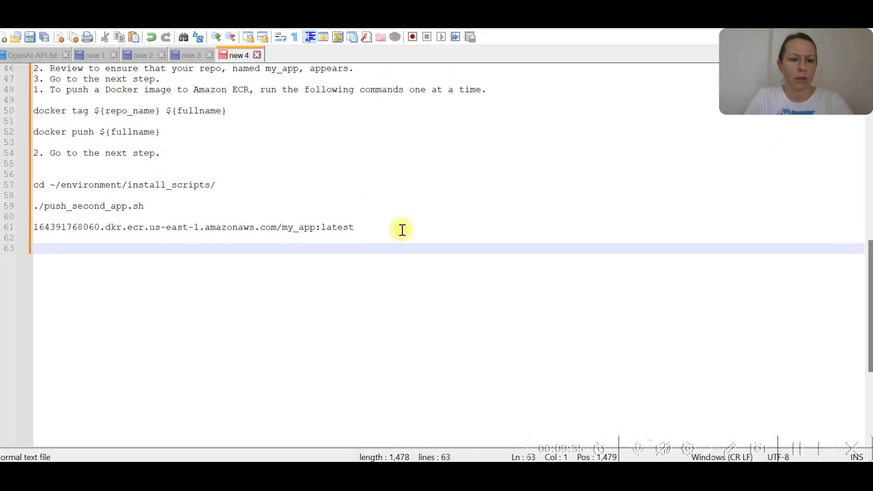
{"action": "key", "text": "ctrl+v"}
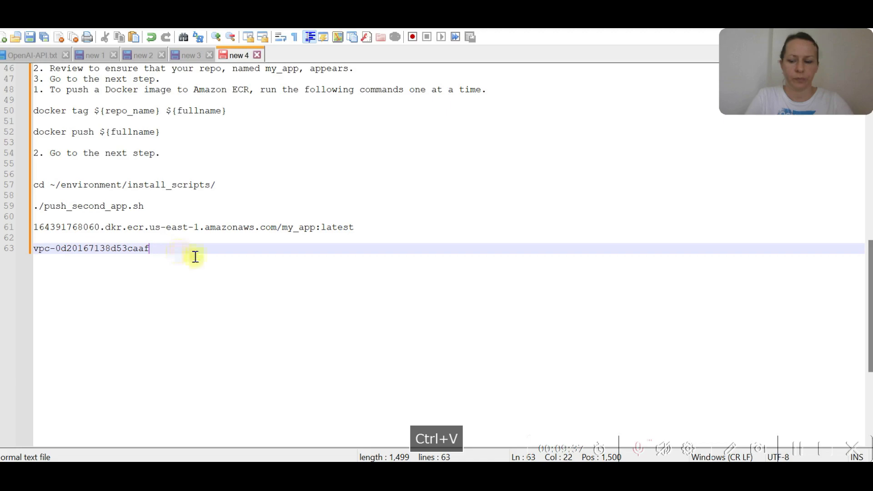
{"action": "key", "text": "Return"}
{"action": "key", "text": "Return"}
{"action": "key", "text": "alt+Tab"}
Insert two extra lines after ./push_second_app.sh in the notes, then switch back to the Your VPCs page.
{"action": "key", "text": "alt+Tab"}
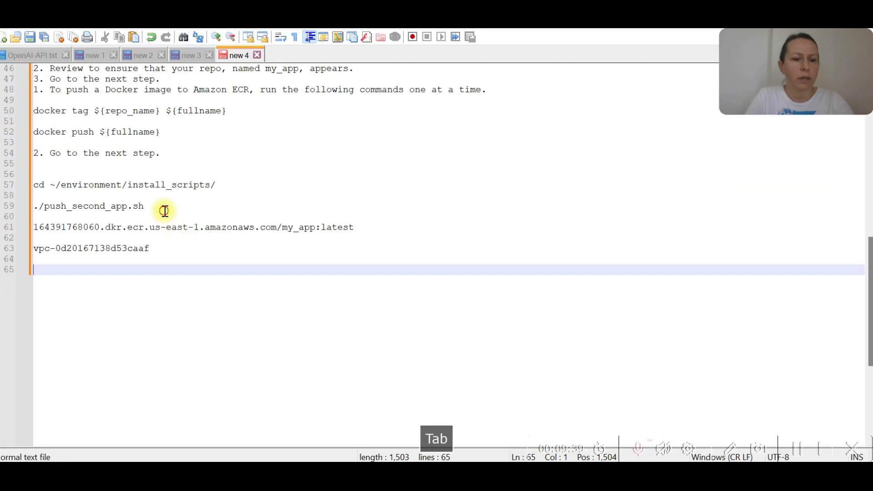
{"action": "left_click", "coordinate": [166, 209]}
{"action": "key", "text": "Return"}
{"action": "key", "text": "Return"}
{"action": "key", "text": "alt+Tab"}
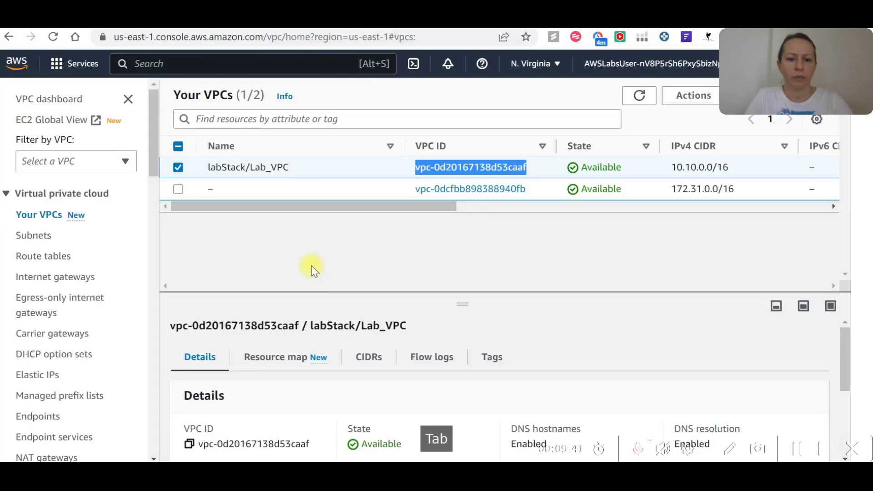
Open the Security groups list in the VPC console, then switch to the notes to check the saved Lab_VPC ID.
{"action": "left_click", "coordinate": [796, 449]}
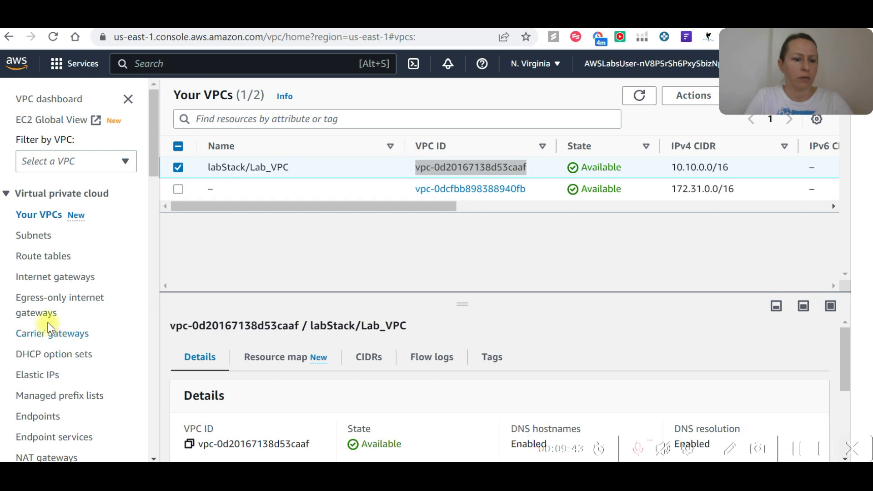
{"action": "scroll", "coordinate": [47, 311], "scroll_direction": "down", "scroll_amount": 5}
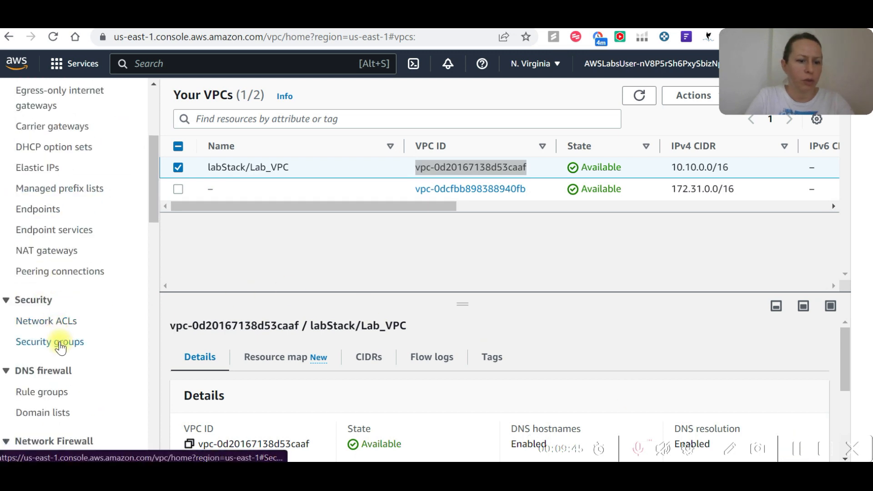
{"action": "left_click", "coordinate": [54, 341]}
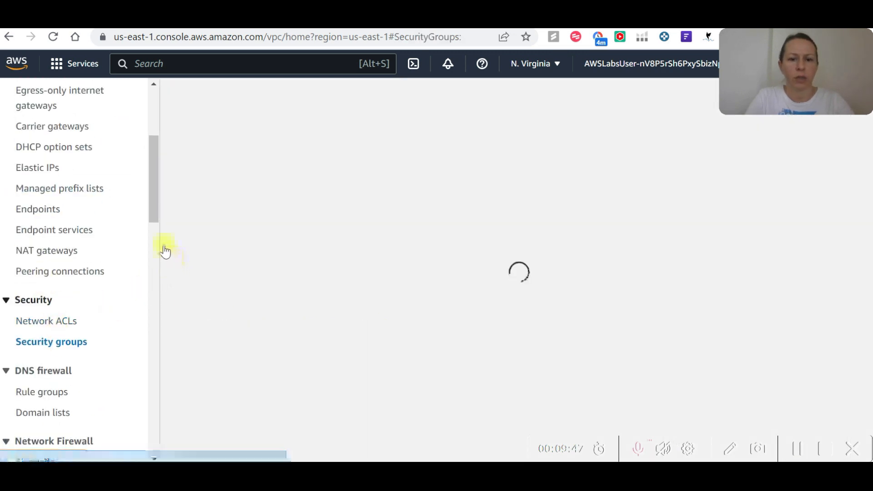
{"action": "key", "text": "alt+Tab"}
{"action": "key", "text": "alt+Tab"}
{"action": "key", "text": "alt+Tab"}
{"action": "key", "text": "Tab"}
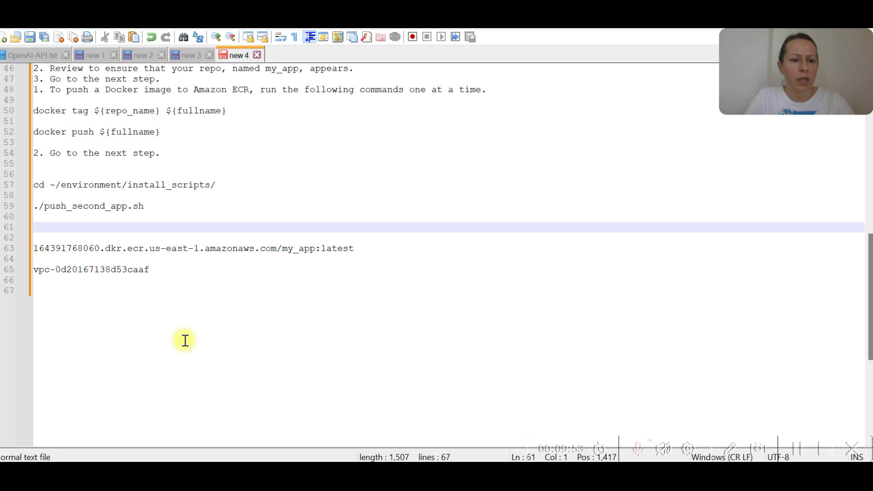
Select the default security group belonging to vpc-0d20167138d53caaf and show its inbound rules.
{"action": "key", "text": "alt+Tab"}
{"action": "key", "text": "Tab"}
{"action": "left_click", "coordinate": [321, 213]}
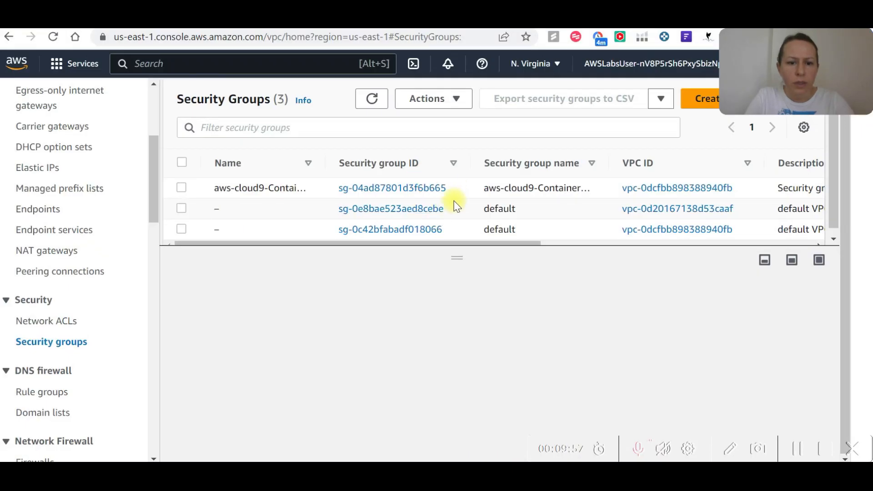
{"action": "scroll", "coordinate": [454, 204], "scroll_direction": "down", "scroll_amount": 1}
{"action": "scroll", "coordinate": [455, 205], "scroll_direction": "up", "scroll_amount": 1}
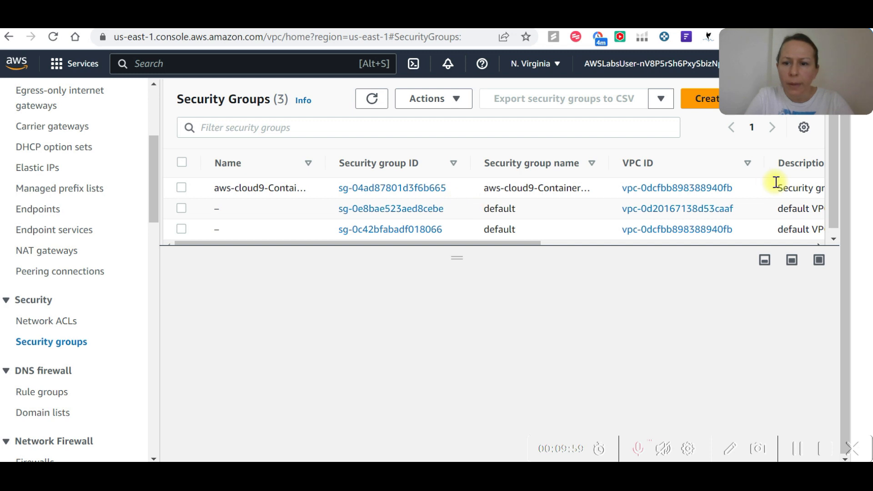
{"action": "left_click", "coordinate": [181, 209]}
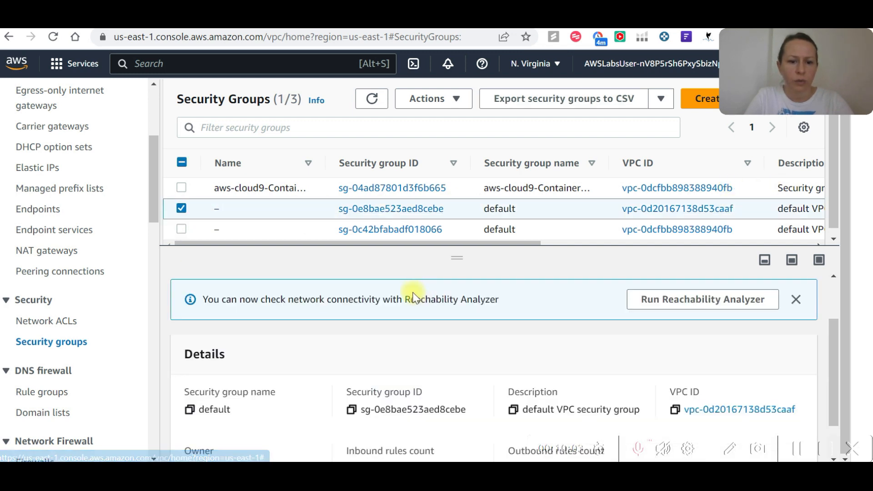
{"action": "left_click", "coordinate": [295, 327]}
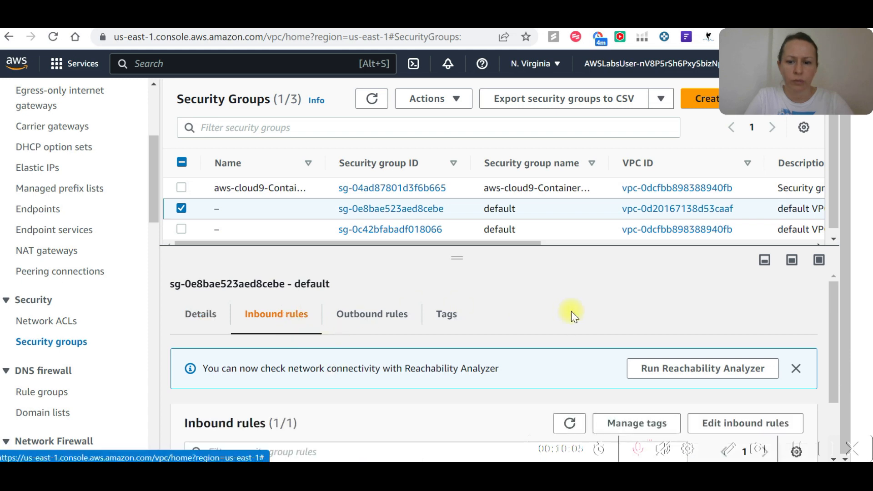
{"action": "scroll", "coordinate": [636, 305], "scroll_direction": "down", "scroll_amount": 2}
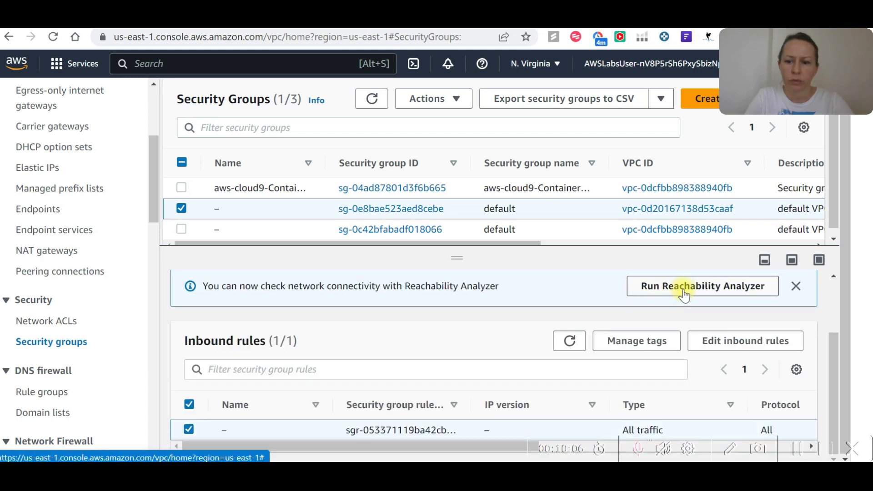
Replace the All traffic inbound rule with a Custom TCP rule for port 8443 from source 0.0.0.0/0 and save the rules.
{"action": "left_click", "coordinate": [772, 347]}
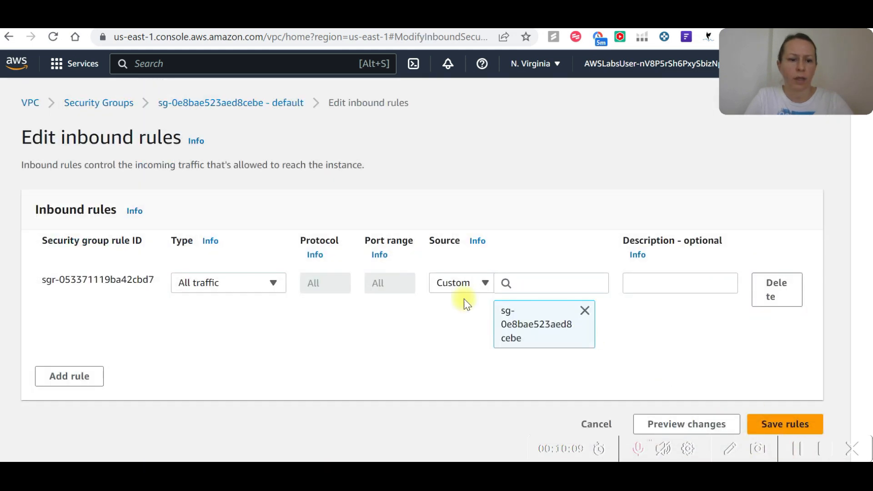
{"action": "left_click", "coordinate": [791, 292]}
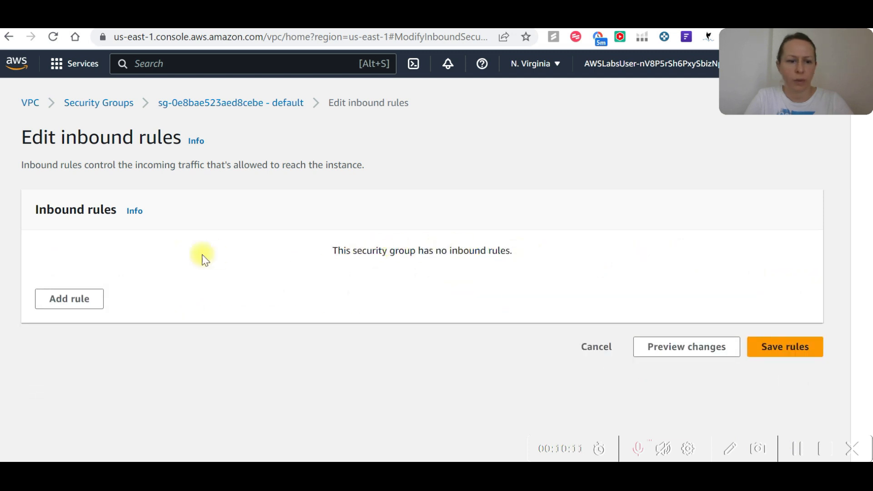
{"action": "left_click", "coordinate": [89, 307]}
{"action": "left_click", "coordinate": [236, 286]}
{"action": "left_click", "coordinate": [364, 314]}
{"action": "left_click", "coordinate": [398, 288]}
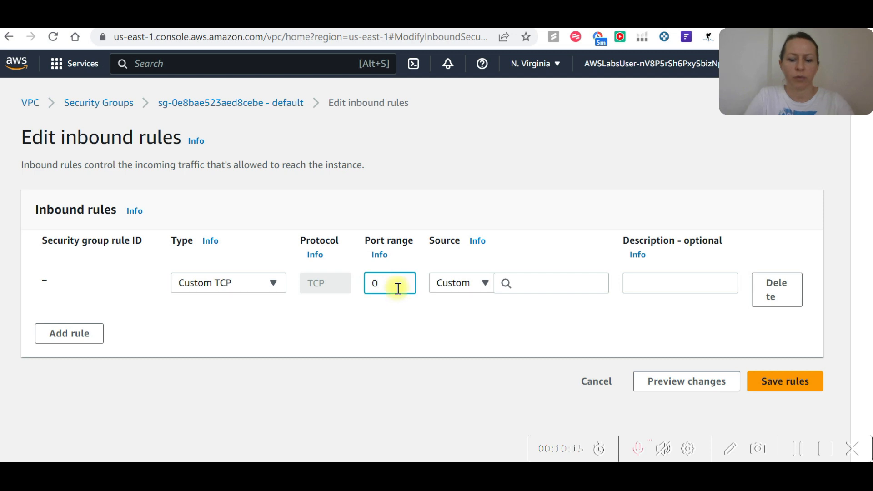
{"action": "type", "text": "8443"}
{"action": "left_click", "coordinate": [545, 286]}
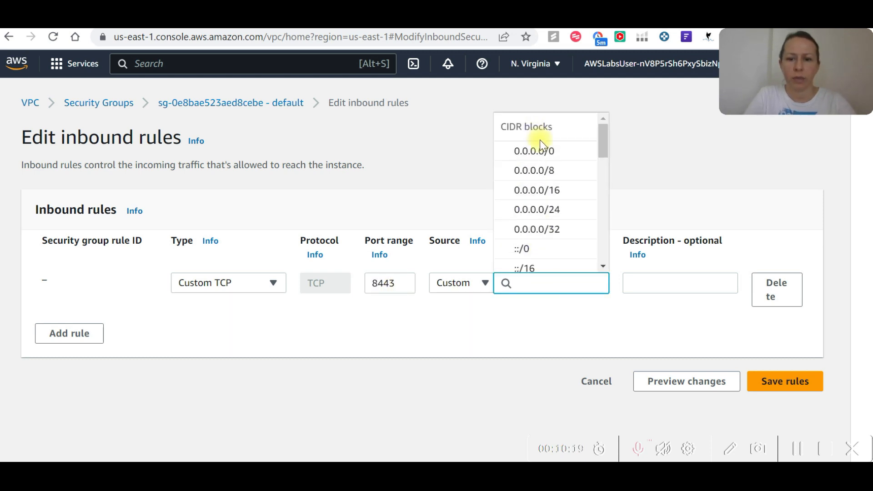
{"action": "left_click", "coordinate": [541, 148]}
{"action": "left_click", "coordinate": [783, 382]}
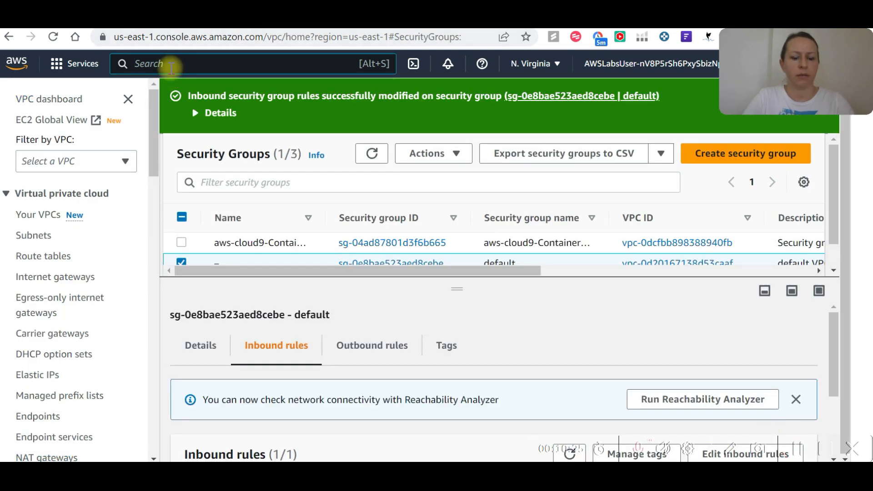
Search the AWS console for ecs and open Elastic Container Service, then switch back to Cloud Quest.
{"action": "left_click", "coordinate": [171, 68]}
{"action": "type", "text": "ecs"}
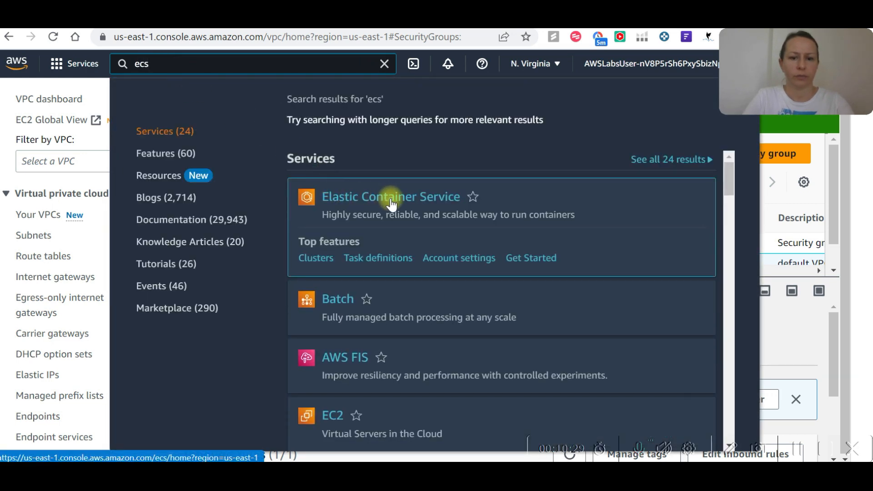
{"action": "left_click", "coordinate": [310, 206]}
{"action": "key", "text": "ctrl+Tab"}
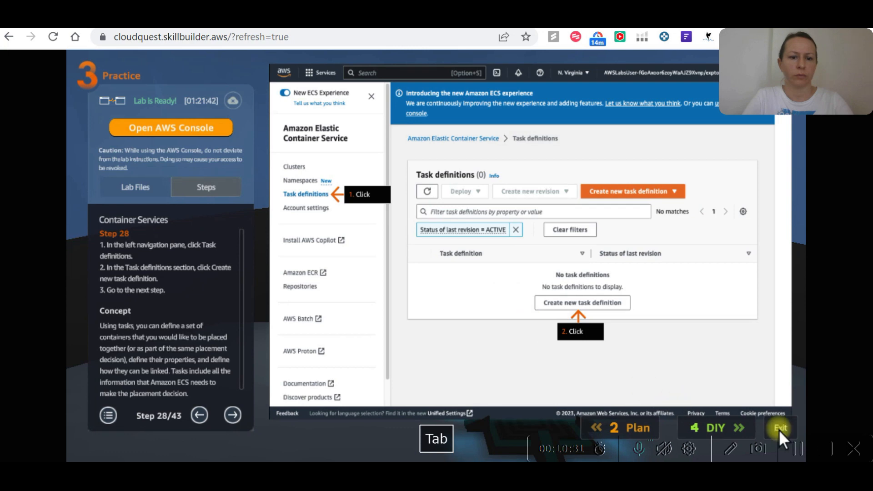
Switch to the AWS console, open Task definitions and start a new task definition with the family name first_App.
{"action": "key", "text": "ctrl+Tab"}
{"action": "left_click", "coordinate": [50, 246]}
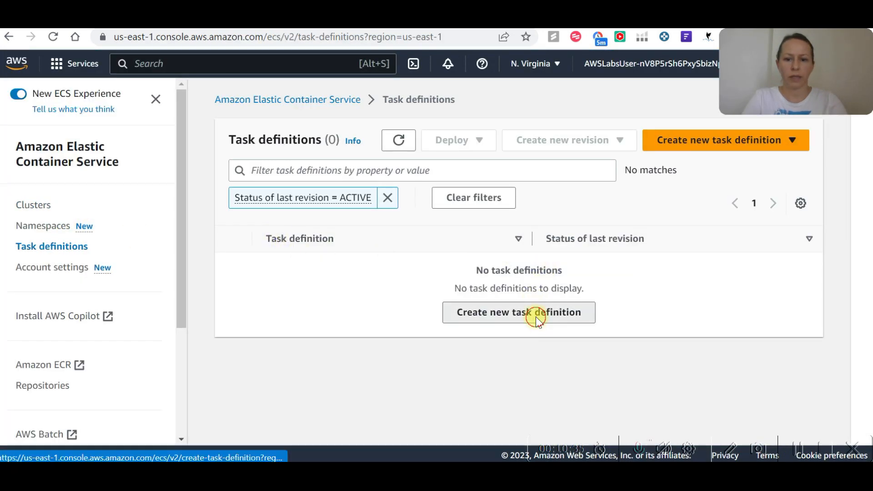
{"action": "left_click", "coordinate": [538, 320]}
{"action": "left_click", "coordinate": [462, 258]}
{"action": "type", "text": "first_"}
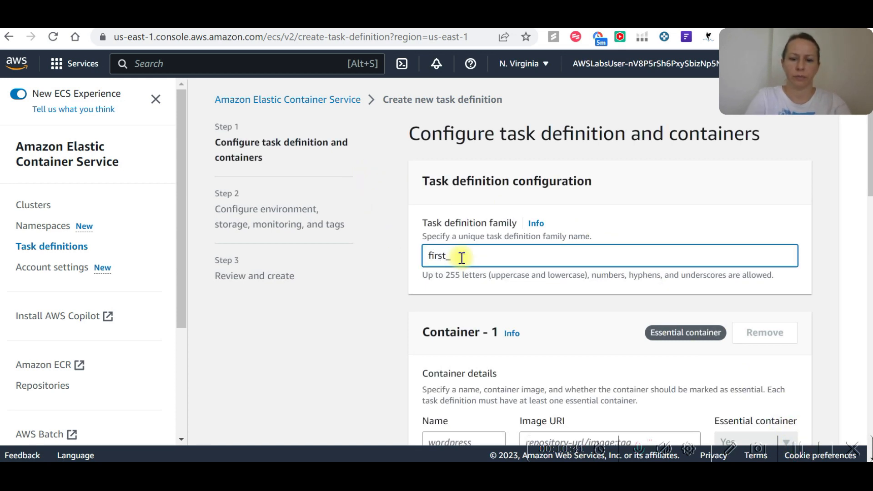
{"action": "type", "text": "App"}
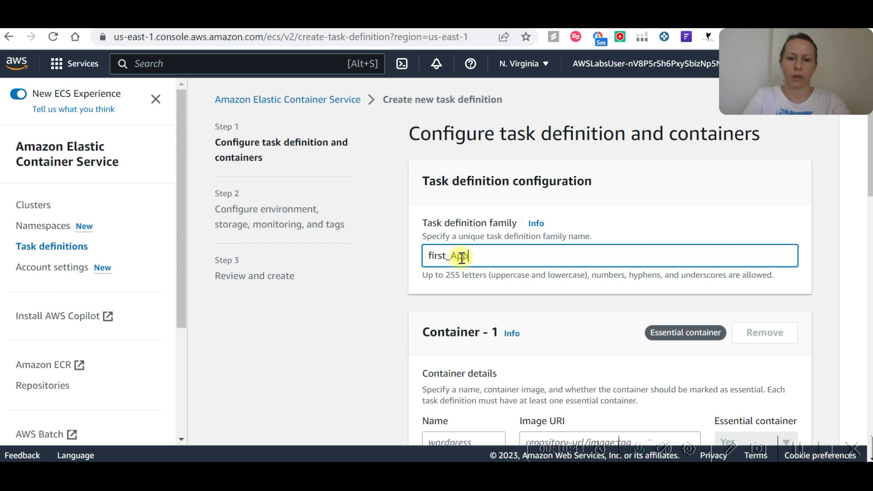
Name the first container my_app in the container details.
{"action": "scroll", "coordinate": [469, 265], "scroll_direction": "down", "scroll_amount": 3}
{"action": "left_click", "coordinate": [483, 306]}
{"action": "type", "text": "m"}
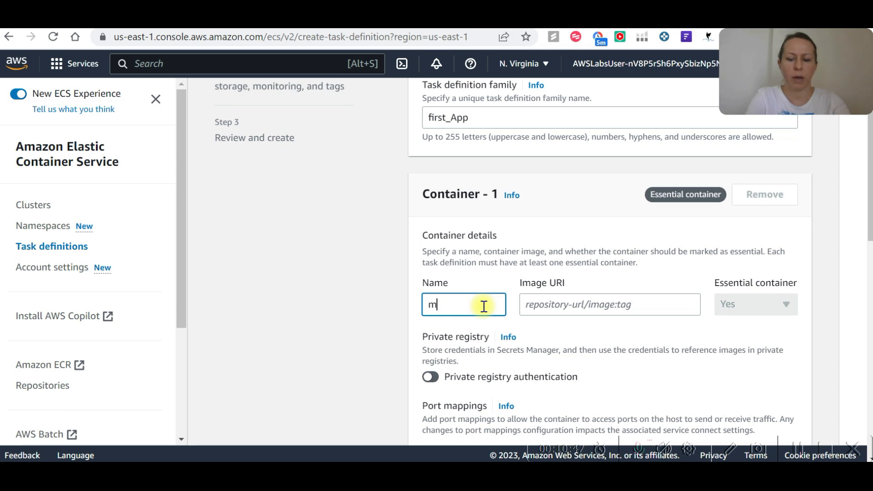
{"action": "type", "text": "y_app"}
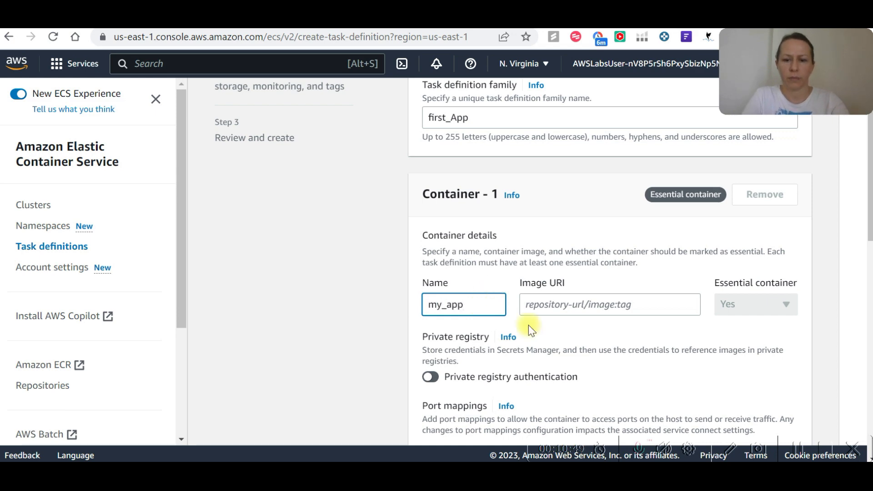
Copy the saved my_app:latest image URI from the notes and paste it as the container's Image URI in the task definition.
{"action": "left_click", "coordinate": [559, 306]}
{"action": "key", "text": "alt+Tab"}
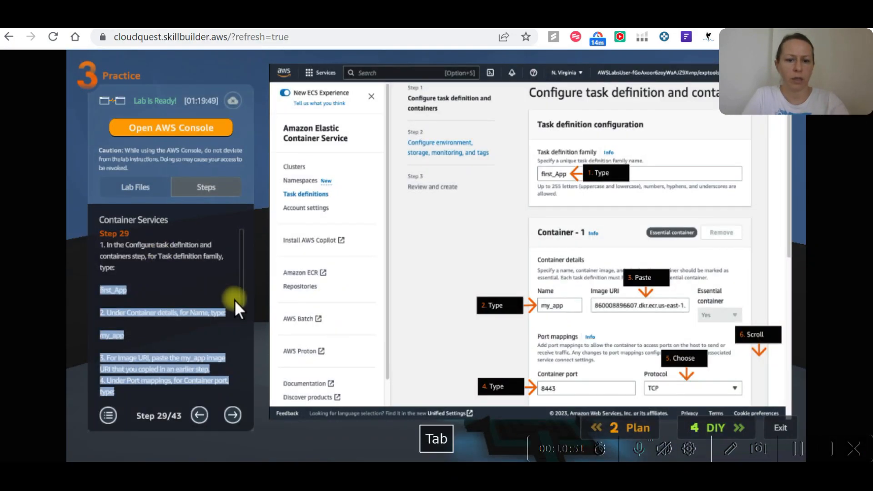
{"action": "key", "text": "alt+Tab"}
{"action": "key", "text": "alt+Tab"}
{"action": "key", "text": "Tab"}
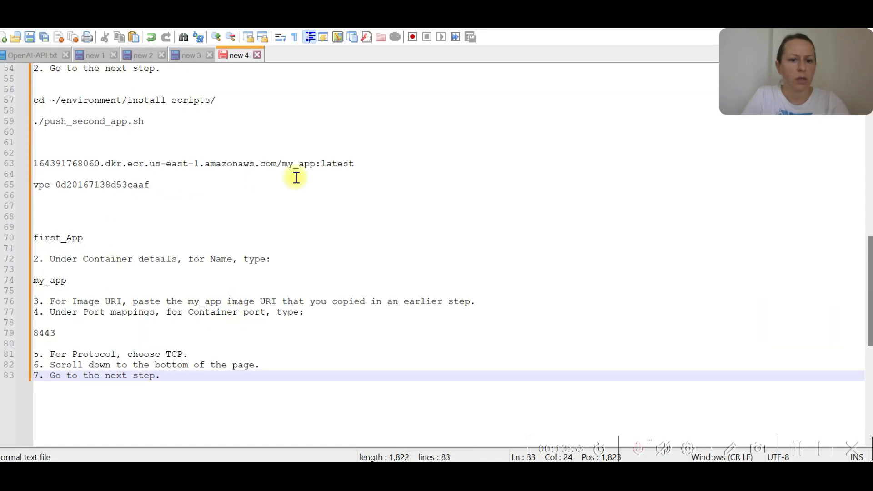
{"action": "left_click_drag", "start_coordinate": [354, 164], "coordinate": [35, 164]}
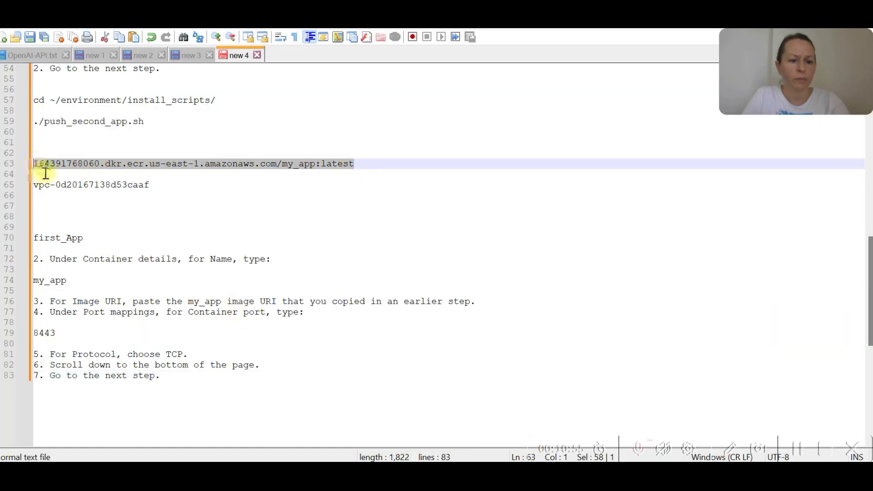
{"action": "key", "text": "ctrl+c"}
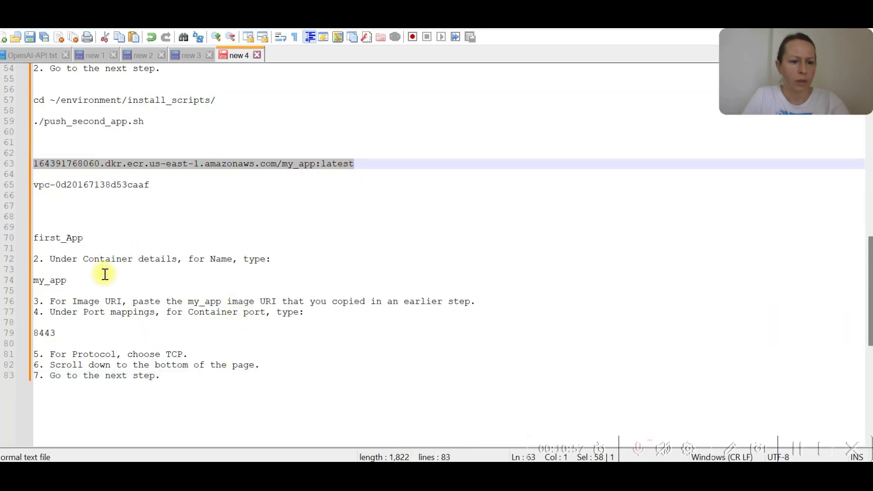
{"action": "key", "text": "alt+Tab"}
{"action": "left_click", "coordinate": [609, 302]}
{"action": "key", "text": "ctrl+v"}
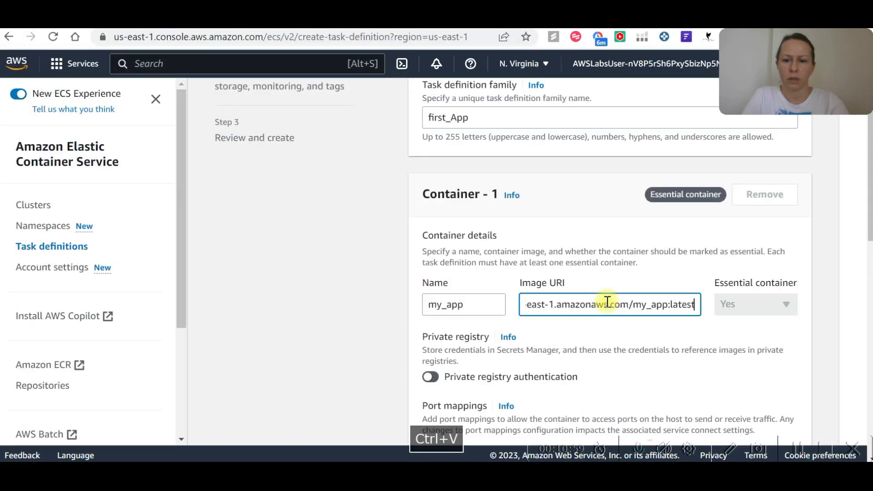
Set the container port to 8443 in the port mappings and continue to the environment configuration.
{"action": "scroll", "coordinate": [724, 352], "scroll_direction": "down", "scroll_amount": 3}
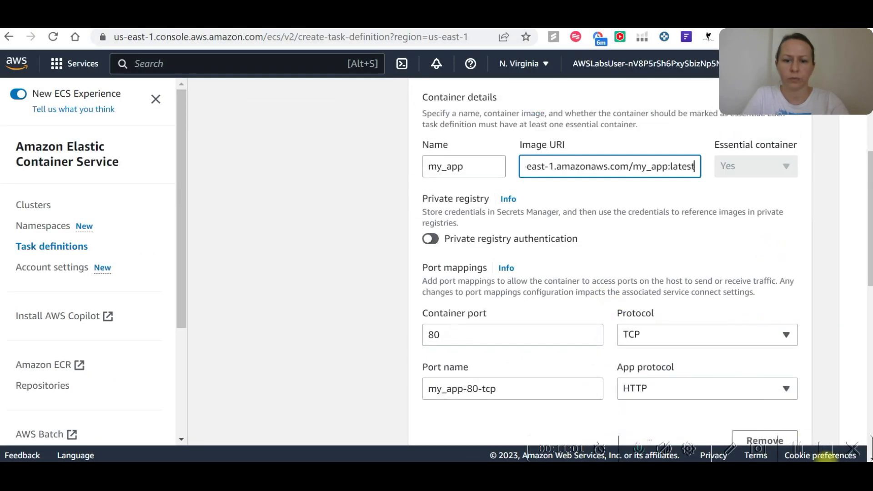
{"action": "left_click", "coordinate": [502, 335]}
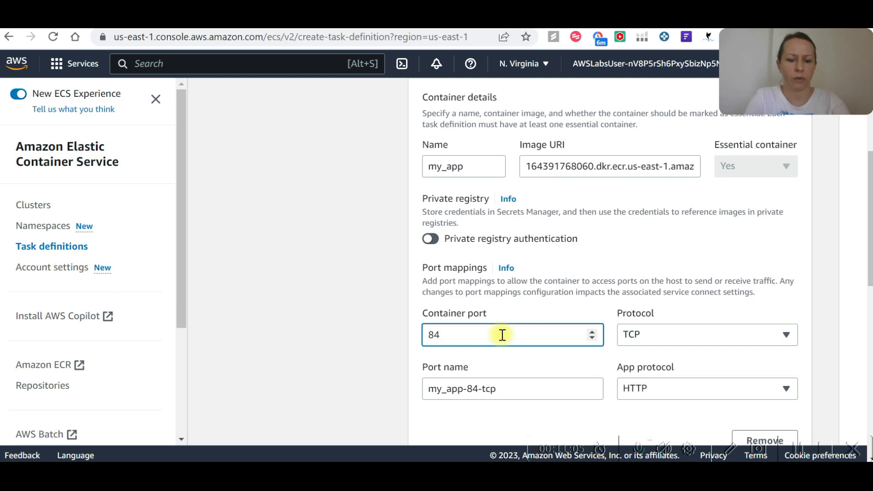
{"action": "type", "text": "443"}
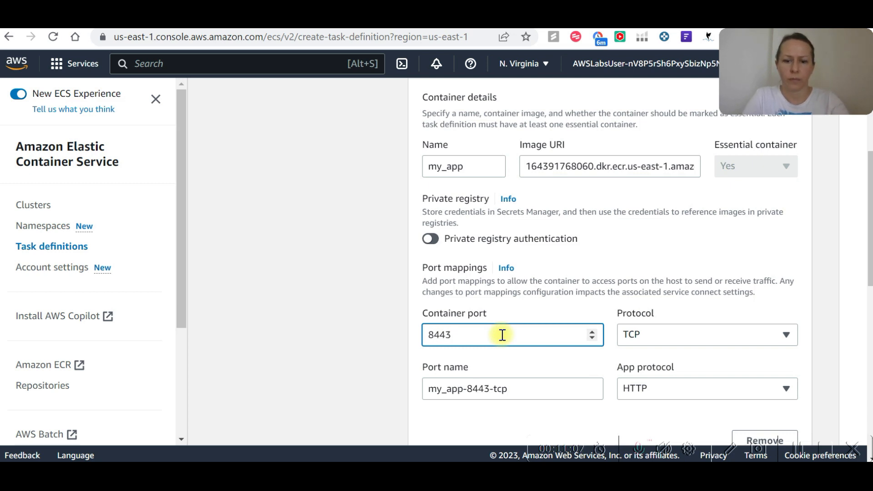
{"action": "scroll", "coordinate": [502, 334], "scroll_direction": "down", "scroll_amount": 2}
{"action": "left_click", "coordinate": [793, 451]}
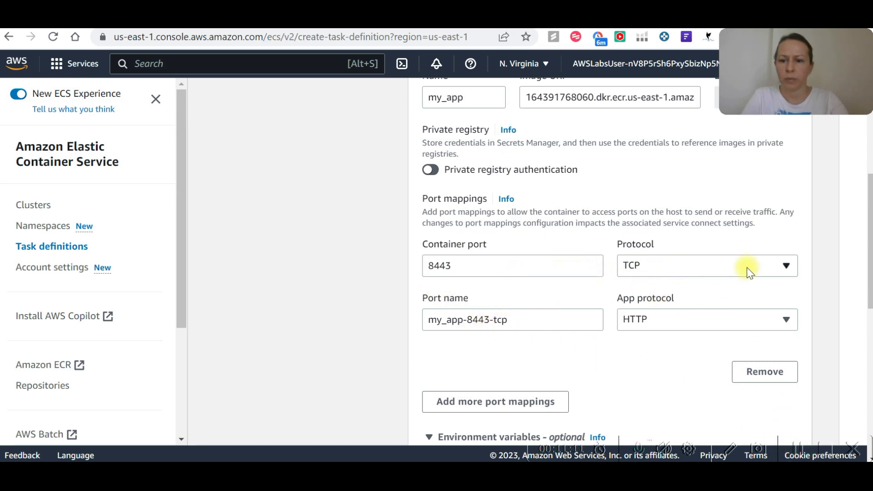
{"action": "scroll", "coordinate": [771, 267], "scroll_direction": "down", "scroll_amount": 10}
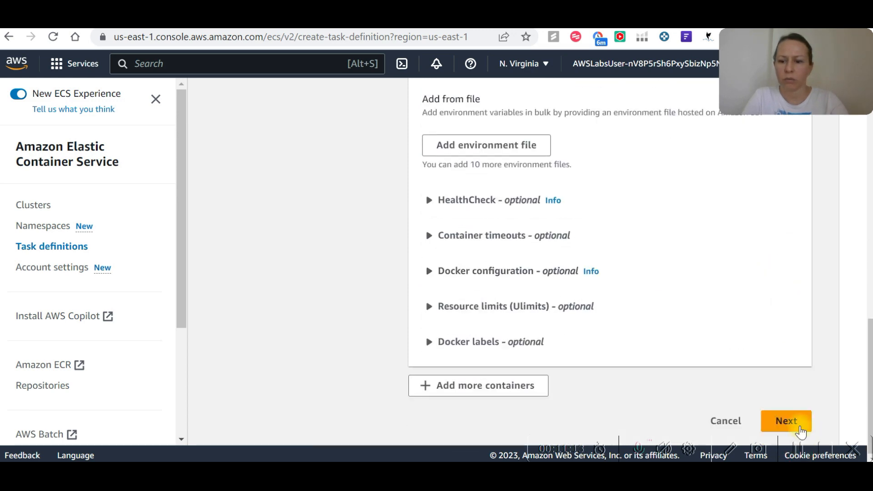
{"action": "left_click", "coordinate": [799, 428]}
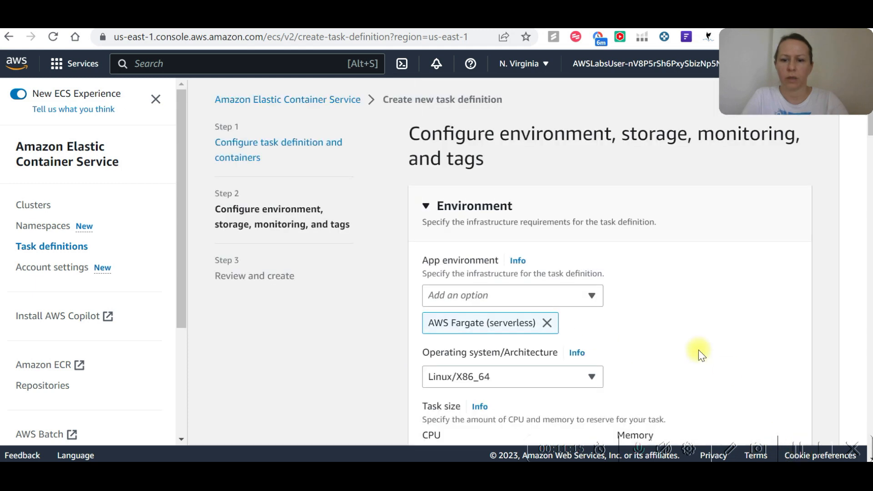
Set the task size to .5 vCPU of CPU and 1 GB of memory.
{"action": "scroll", "coordinate": [564, 282], "scroll_direction": "down", "scroll_amount": 3}
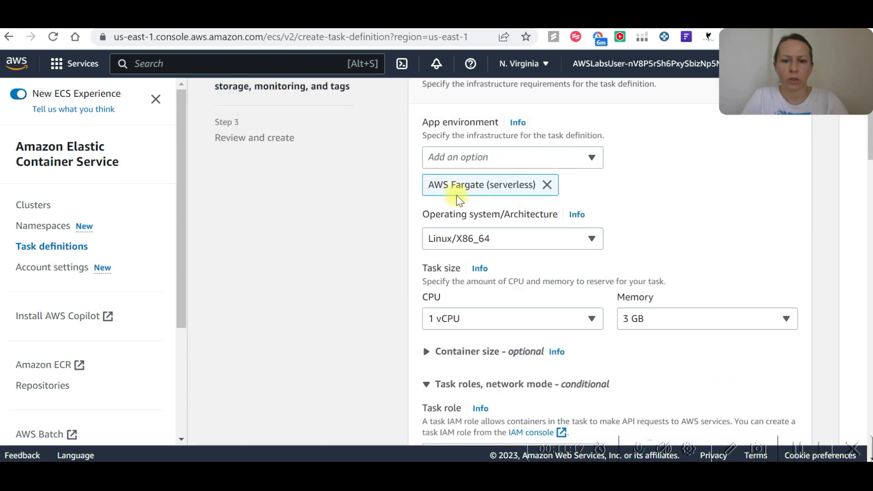
{"action": "scroll", "coordinate": [502, 199], "scroll_direction": "down", "scroll_amount": 2}
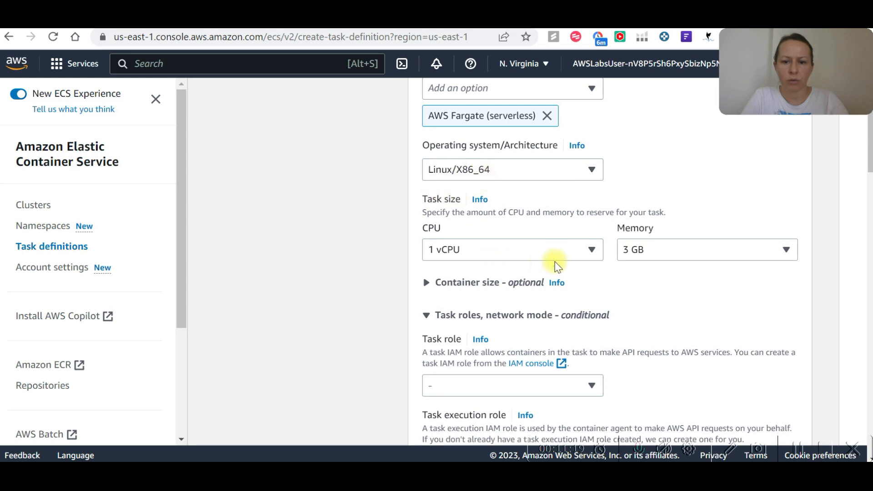
{"action": "left_click", "coordinate": [580, 254]}
{"action": "left_click", "coordinate": [479, 334]}
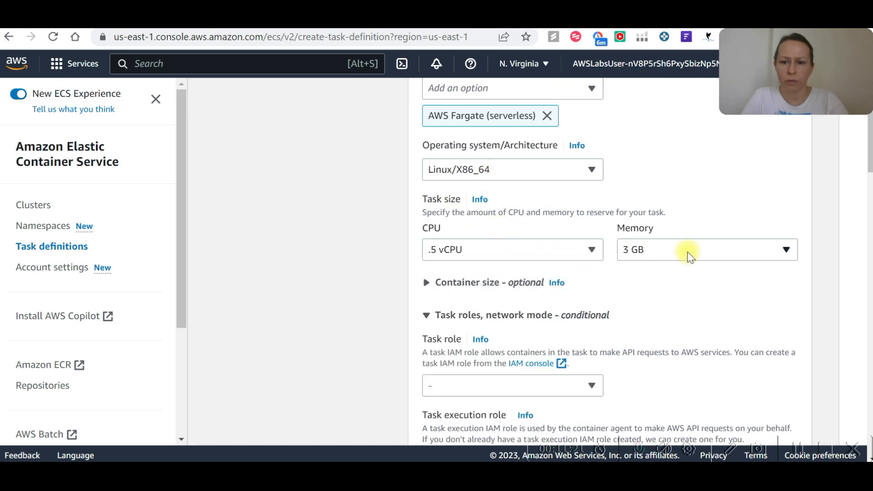
{"action": "left_click", "coordinate": [686, 252]}
{"action": "left_click", "coordinate": [660, 313]}
Keep the remaining environment, storage and monitoring defaults, continue to the review and create the task definition.
{"action": "scroll", "coordinate": [453, 286], "scroll_direction": "down", "scroll_amount": 3}
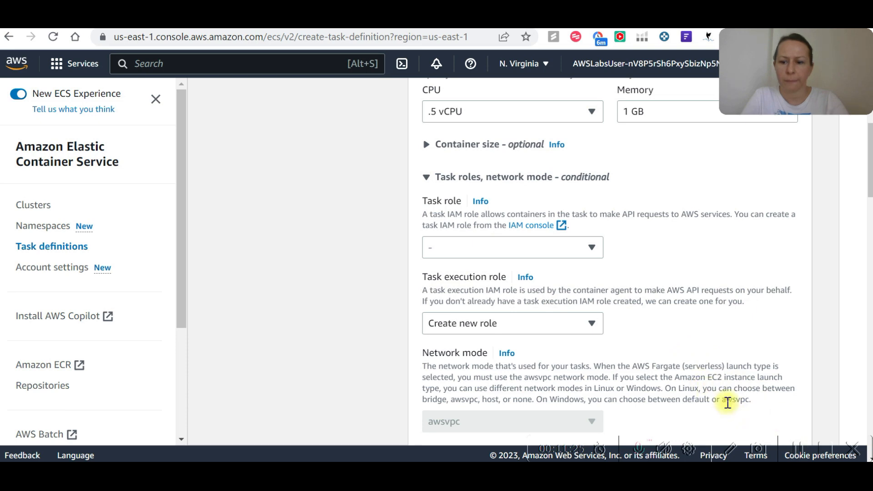
{"action": "scroll", "coordinate": [776, 405], "scroll_direction": "up", "scroll_amount": 2}
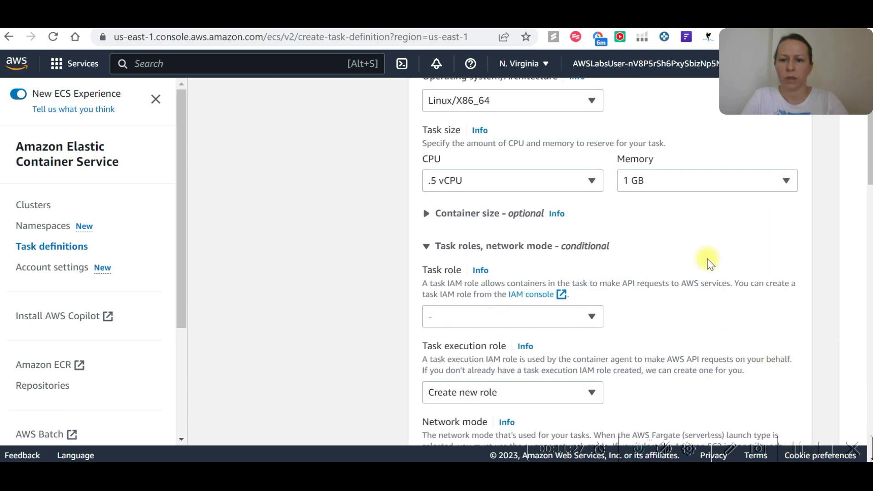
{"action": "scroll", "coordinate": [709, 266], "scroll_direction": "down", "scroll_amount": 15}
{"action": "scroll", "coordinate": [739, 296], "scroll_direction": "down", "scroll_amount": 10}
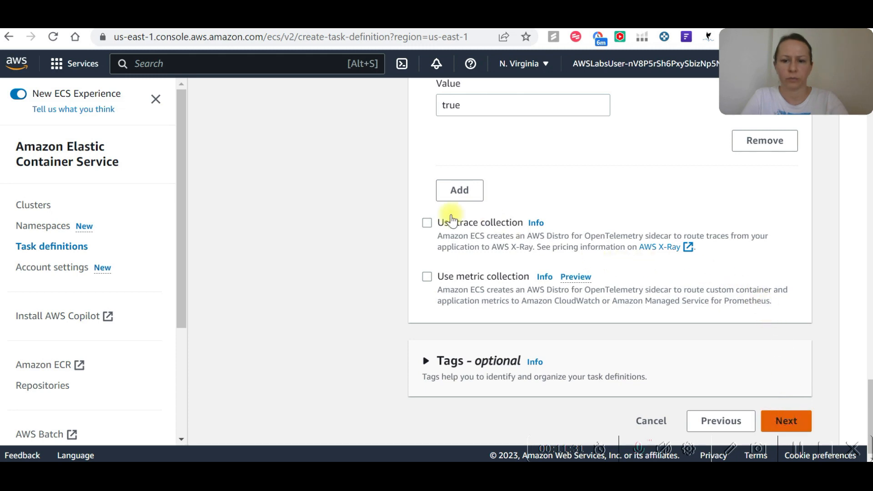
{"action": "left_click", "coordinate": [781, 425]}
{"action": "scroll", "coordinate": [678, 304], "scroll_direction": "down", "scroll_amount": 20}
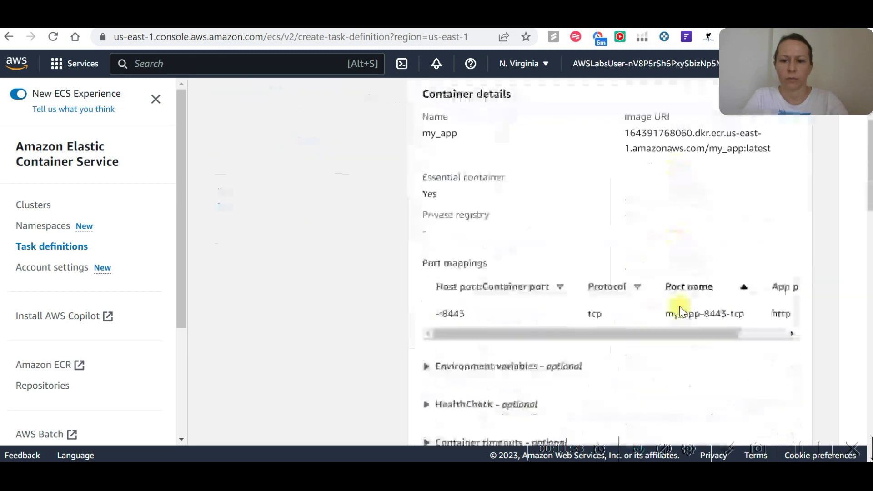
{"action": "left_click", "coordinate": [780, 420]}
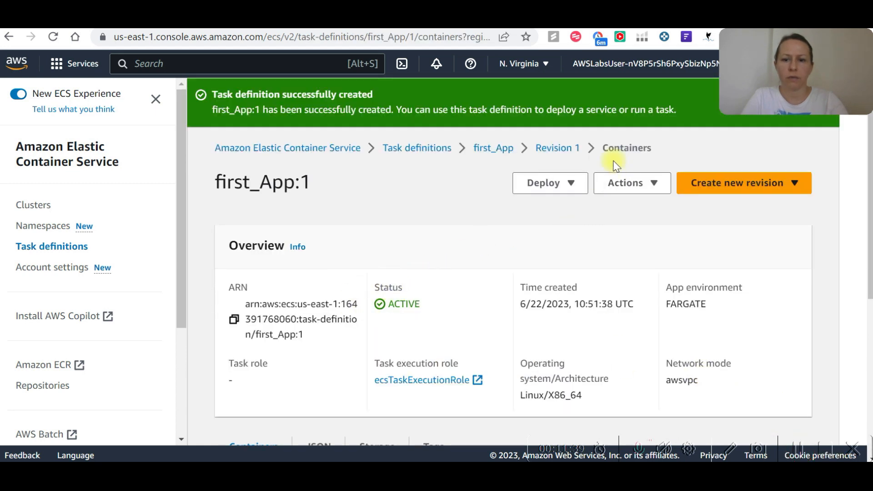
Start running a task from first_App:1 on the existing cluster Lab_cluster, using Launch type as the compute option.
{"action": "left_click", "coordinate": [569, 184]}
{"action": "left_click", "coordinate": [542, 233]}
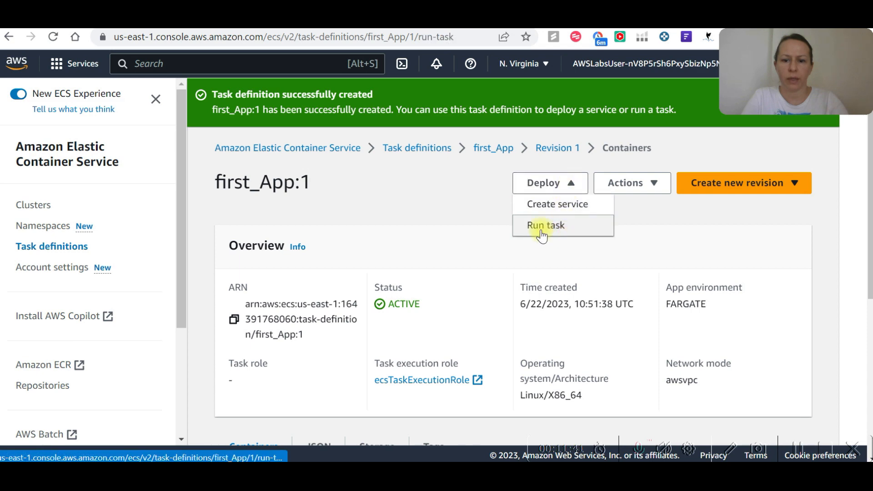
{"action": "left_click", "coordinate": [614, 302]}
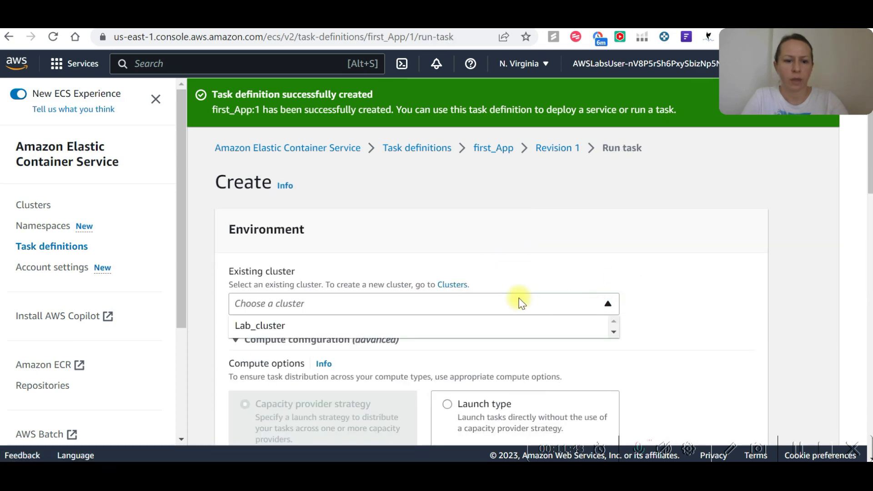
{"action": "left_click", "coordinate": [312, 326]}
{"action": "scroll", "coordinate": [386, 277], "scroll_direction": "down", "scroll_amount": 3}
{"action": "left_click", "coordinate": [445, 272]}
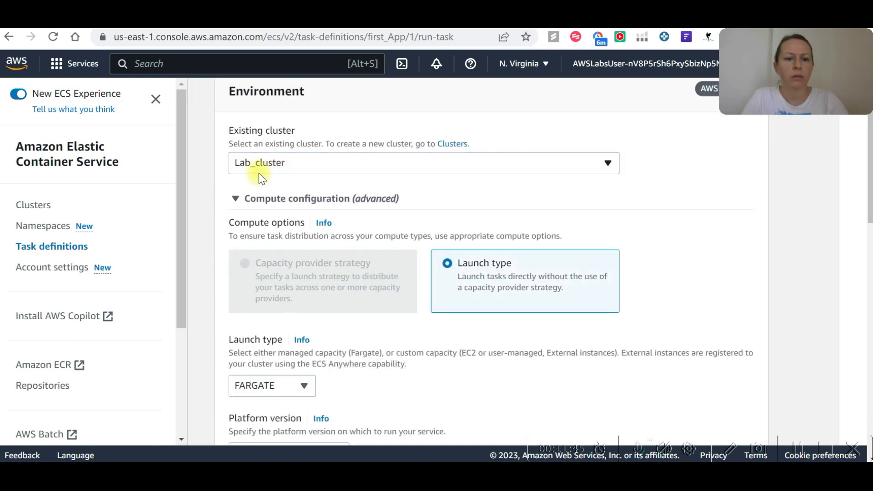
Review the deployment configuration, expand the Networking settings and choose the VPC vpc-0d20167138d53caaf (labStack/Lab_VPC).
{"action": "scroll", "coordinate": [405, 291], "scroll_direction": "down", "scroll_amount": 3}
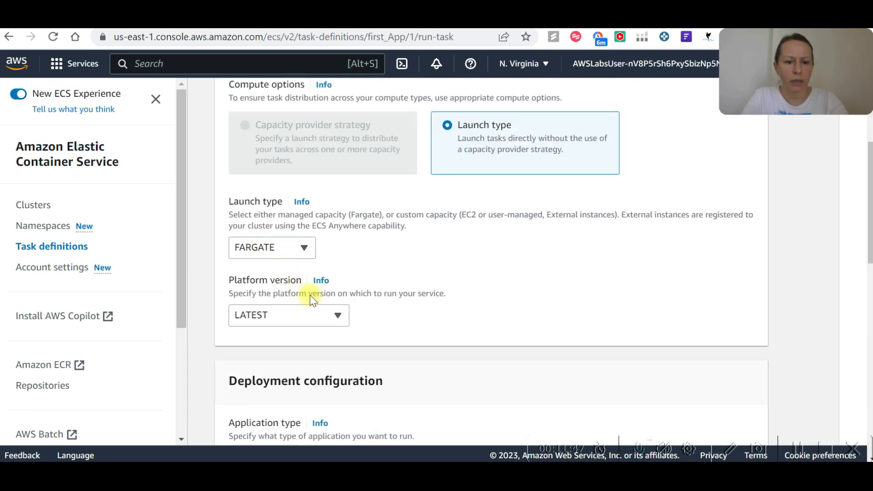
{"action": "scroll", "coordinate": [310, 301], "scroll_direction": "down", "scroll_amount": 10}
{"action": "scroll", "coordinate": [292, 220], "scroll_direction": "down", "scroll_amount": 2}
{"action": "scroll", "coordinate": [283, 201], "scroll_direction": "up", "scroll_amount": 2}
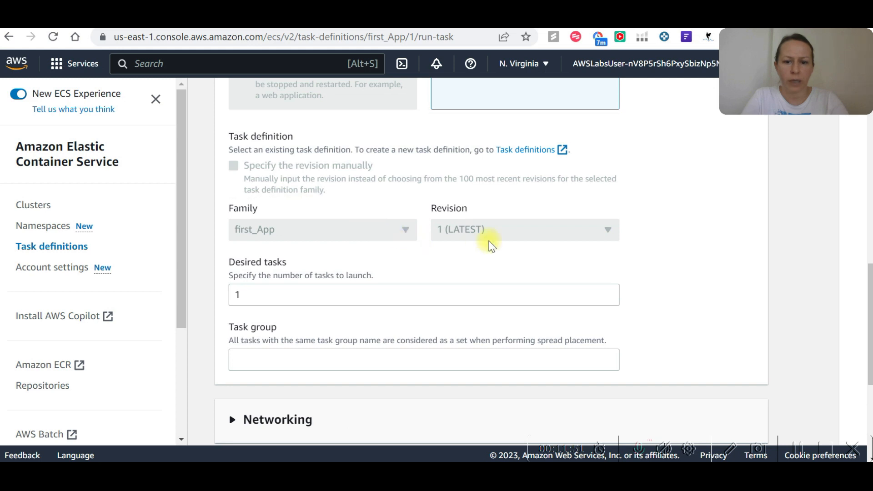
{"action": "scroll", "coordinate": [390, 276], "scroll_direction": "down", "scroll_amount": 5}
{"action": "scroll", "coordinate": [334, 263], "scroll_direction": "down", "scroll_amount": 1}
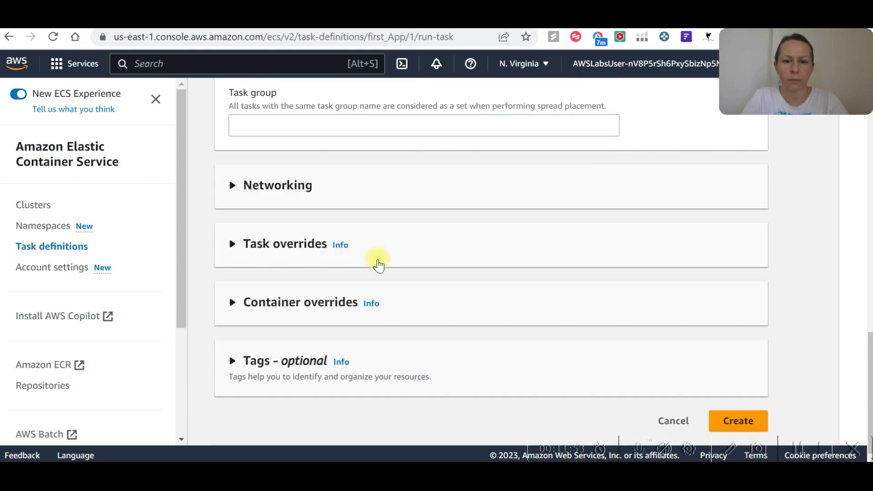
{"action": "scroll", "coordinate": [459, 252], "scroll_direction": "up", "scroll_amount": 2}
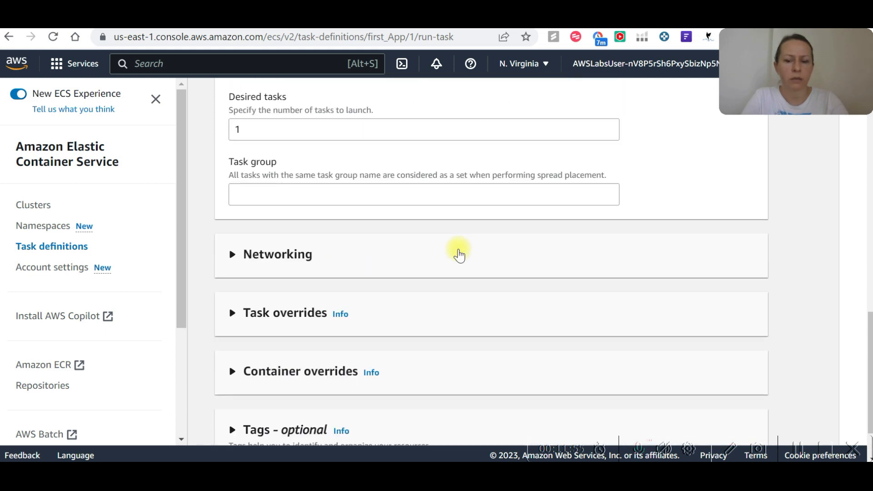
{"action": "scroll", "coordinate": [459, 252], "scroll_direction": "up", "scroll_amount": 2}
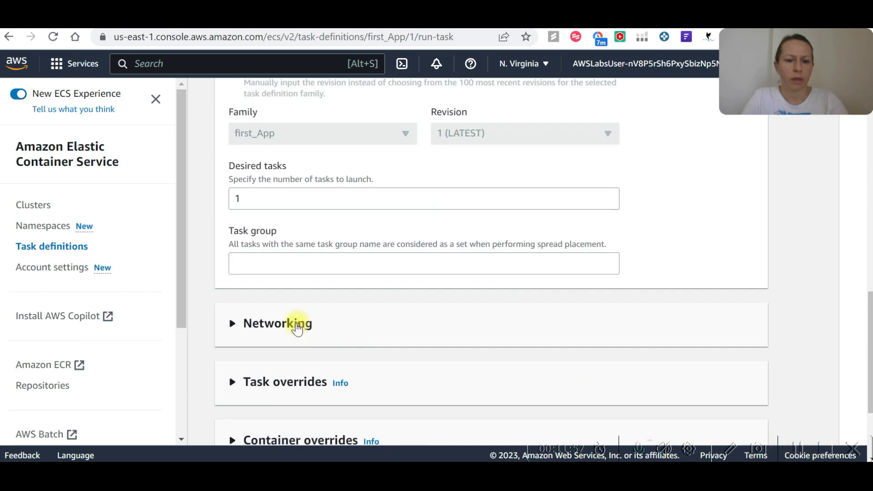
{"action": "left_click", "coordinate": [306, 324]}
{"action": "scroll", "coordinate": [312, 296], "scroll_direction": "down", "scroll_amount": 4}
{"action": "left_click", "coordinate": [389, 198]}
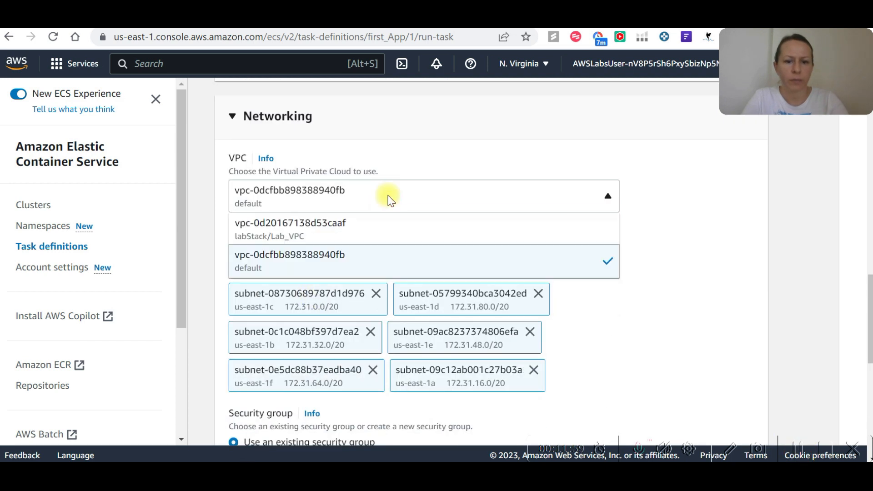
{"action": "left_click", "coordinate": [328, 234]}
Remove the public_subnetSubnet2 subnet in us-east-1b from the task's selected subnets.
{"action": "scroll", "coordinate": [455, 218], "scroll_direction": "down", "scroll_amount": 1}
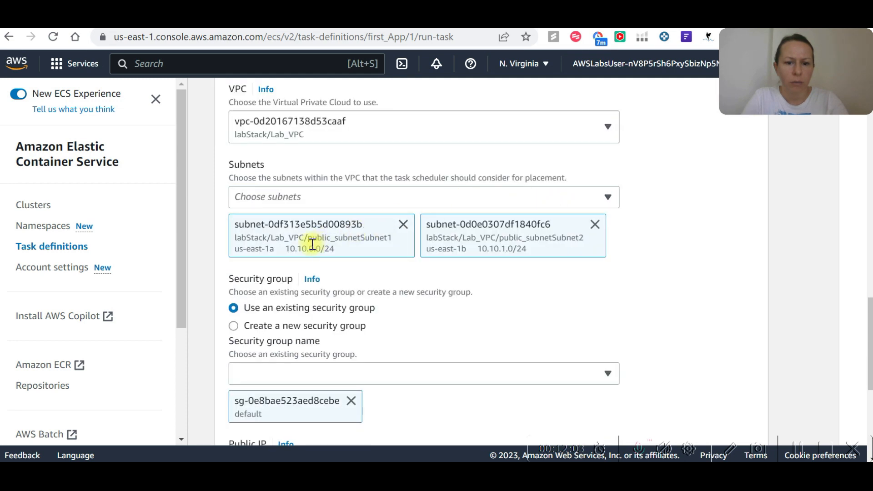
{"action": "left_click", "coordinate": [595, 224]}
{"action": "scroll", "coordinate": [394, 282], "scroll_direction": "down", "scroll_amount": 1}
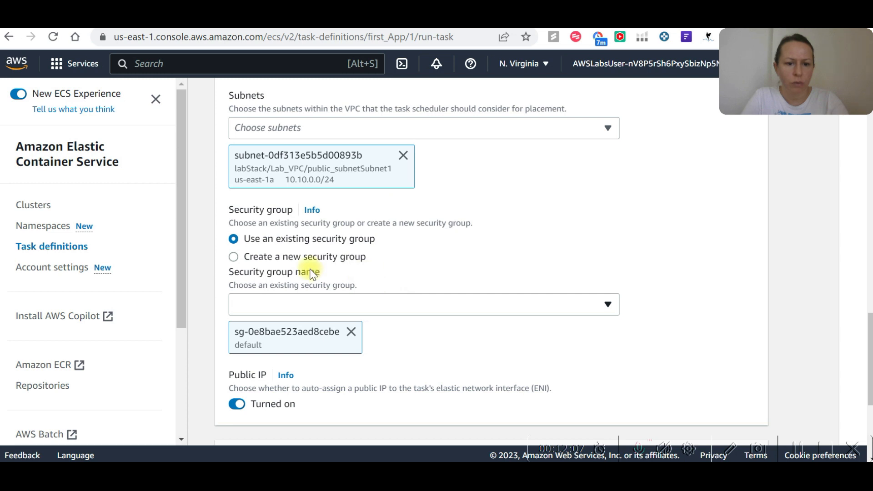
Review the security group choices, keeping the default group selected and the public IP turned on.
{"action": "scroll", "coordinate": [309, 271], "scroll_direction": "down", "scroll_amount": 1}
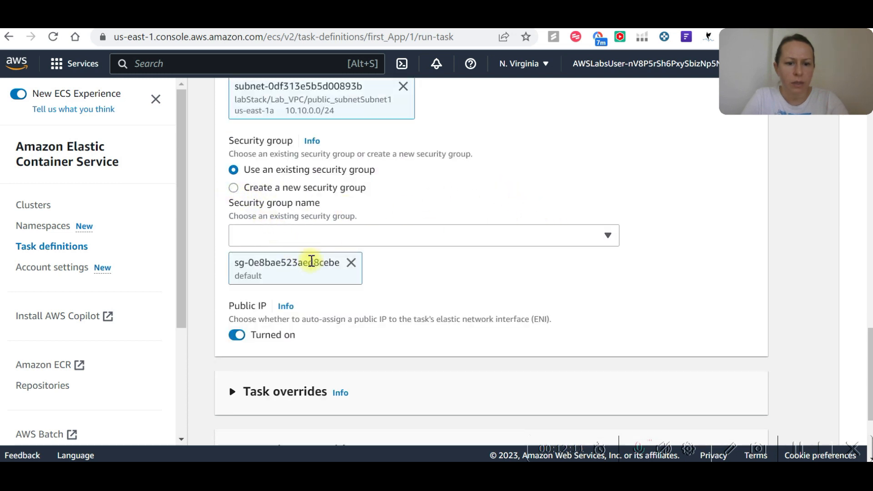
{"action": "left_click", "coordinate": [609, 234]}
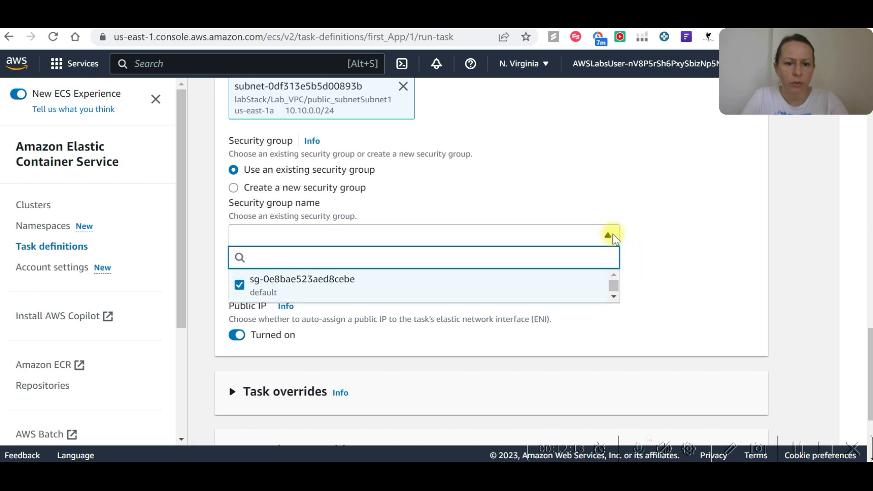
{"action": "left_click", "coordinate": [634, 231]}
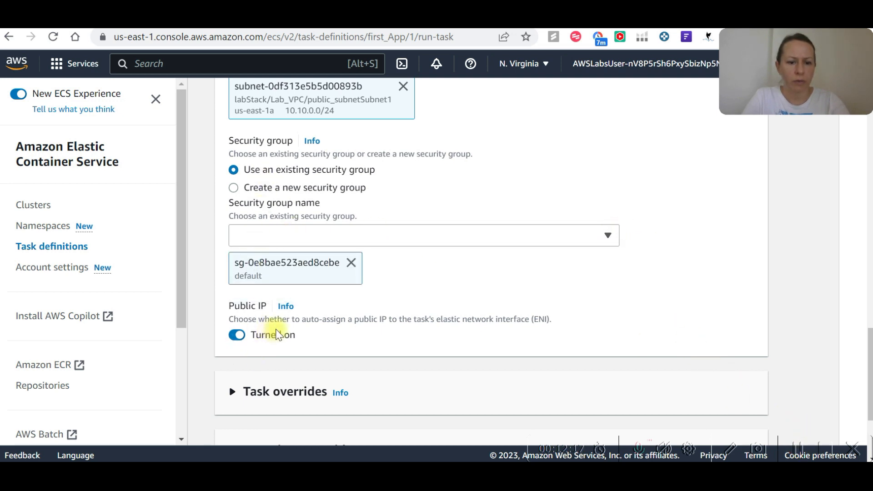
{"action": "scroll", "coordinate": [276, 334], "scroll_direction": "down", "scroll_amount": 3}
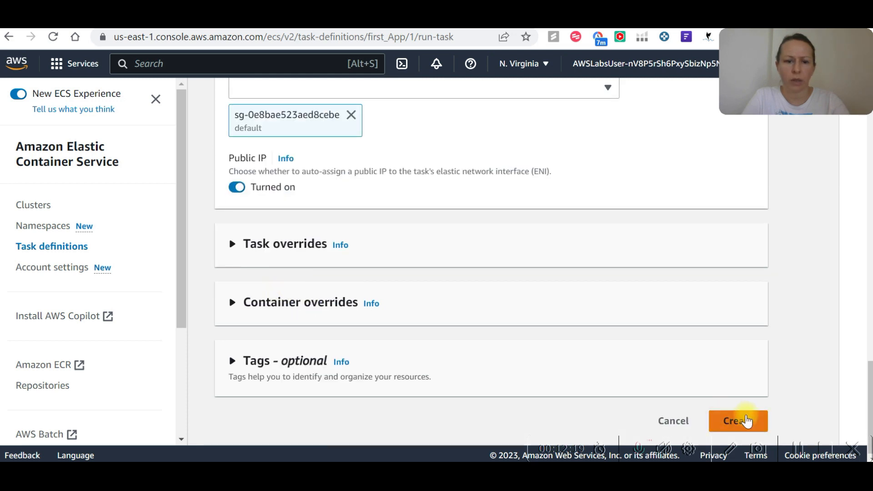
{"action": "key", "text": "Tab"}
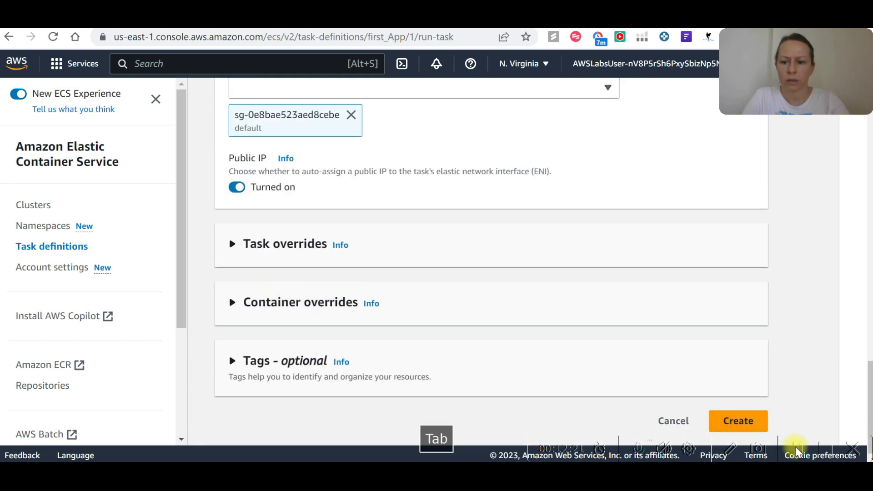
Expand the task overrides and set both the task role and the task execution role to ecsTaskExecutionRole.
{"action": "left_click", "coordinate": [235, 245]}
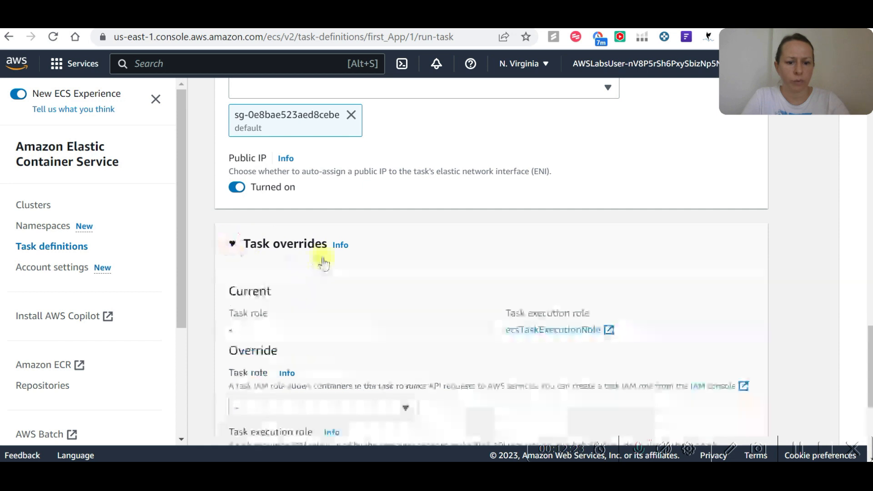
{"action": "scroll", "coordinate": [322, 259], "scroll_direction": "down", "scroll_amount": 3}
{"action": "left_click", "coordinate": [405, 269]}
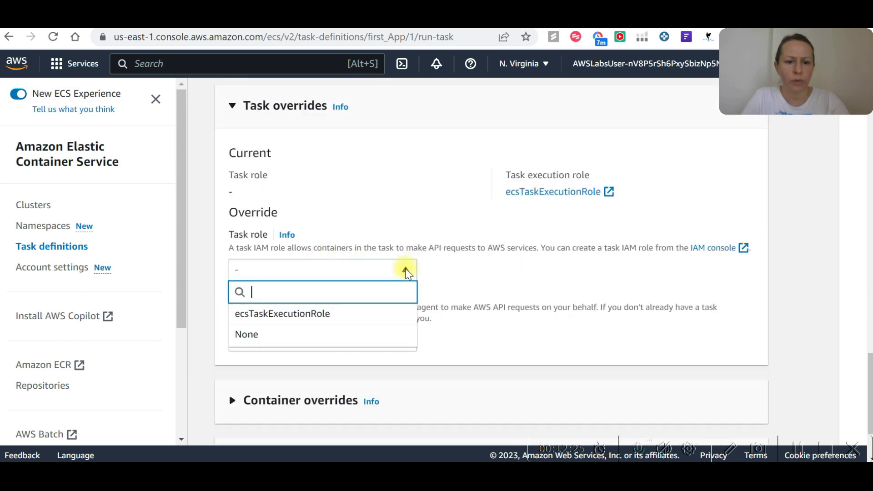
{"action": "left_click", "coordinate": [301, 314]}
{"action": "scroll", "coordinate": [462, 274], "scroll_direction": "down", "scroll_amount": 2}
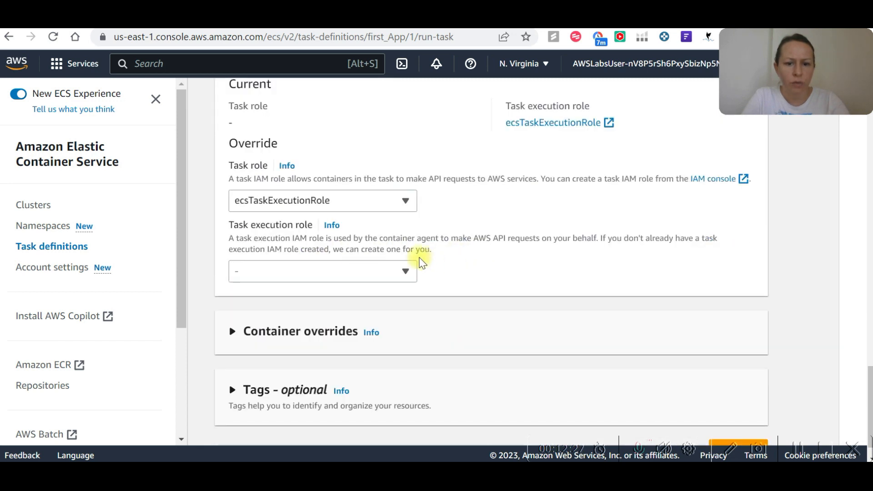
{"action": "left_click", "coordinate": [400, 269]}
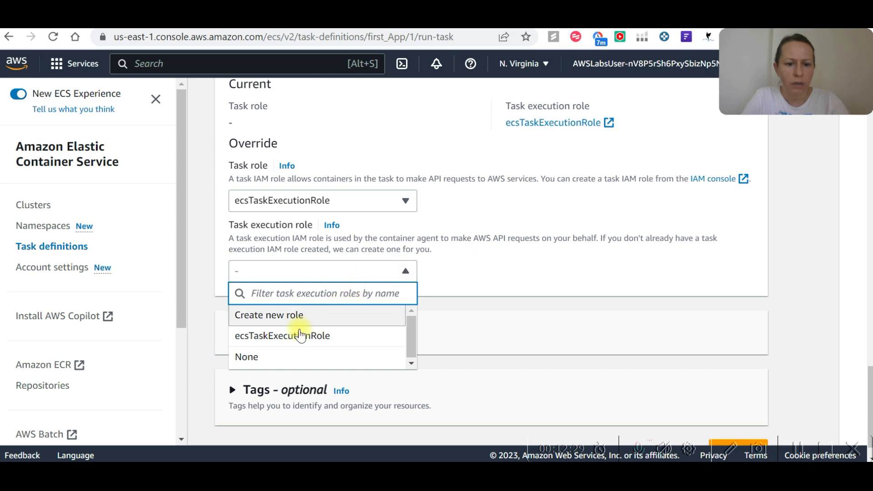
{"action": "left_click", "coordinate": [299, 335]}
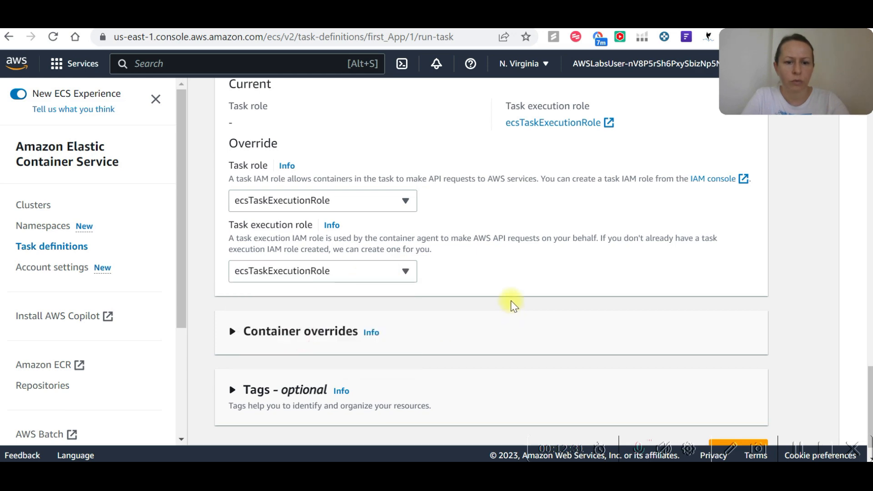
Launch the task with the remaining container override and tag defaults, and refresh the task list on Lab_cluster.
{"action": "key", "text": "alt+Tab"}
{"action": "key", "text": "alt+Tab"}
{"action": "scroll", "coordinate": [603, 318], "scroll_direction": "down", "scroll_amount": 1}
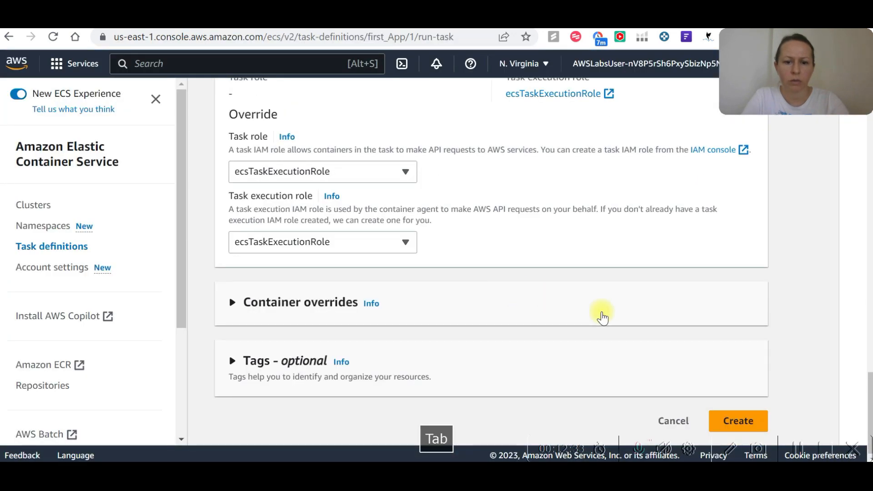
{"action": "left_click", "coordinate": [734, 419]}
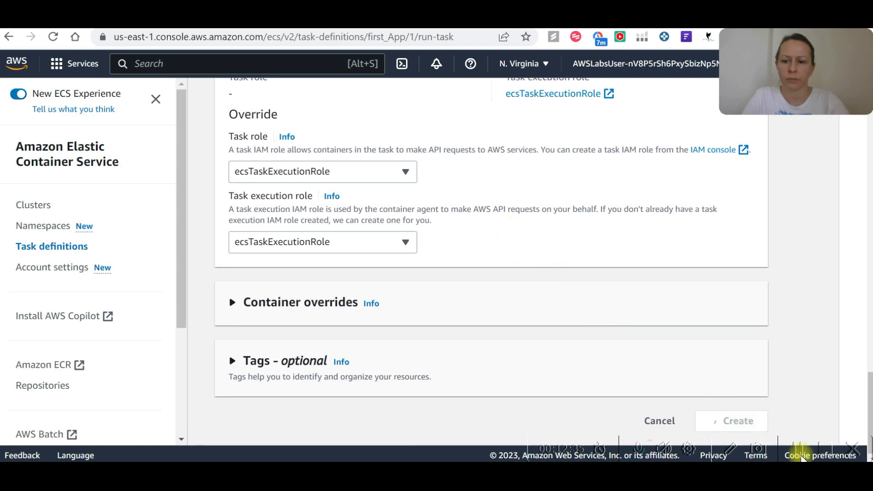
{"action": "scroll", "coordinate": [463, 176], "scroll_direction": "down", "scroll_amount": 5}
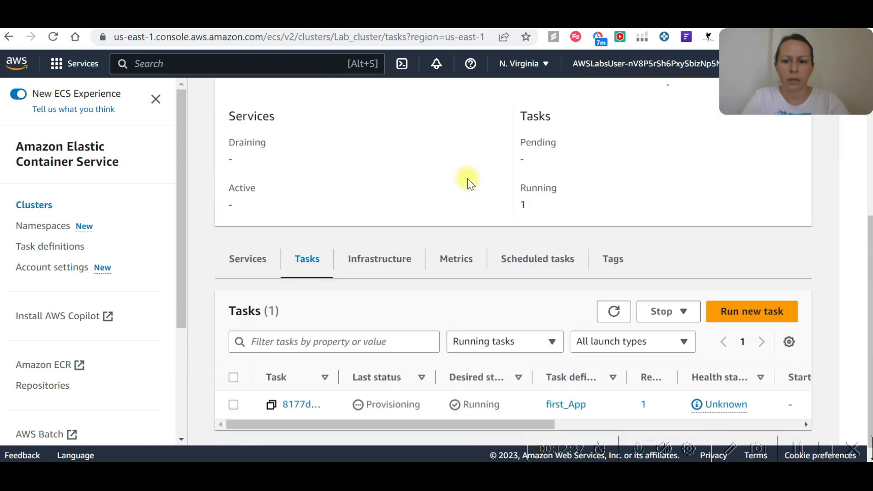
{"action": "left_click", "coordinate": [614, 303]}
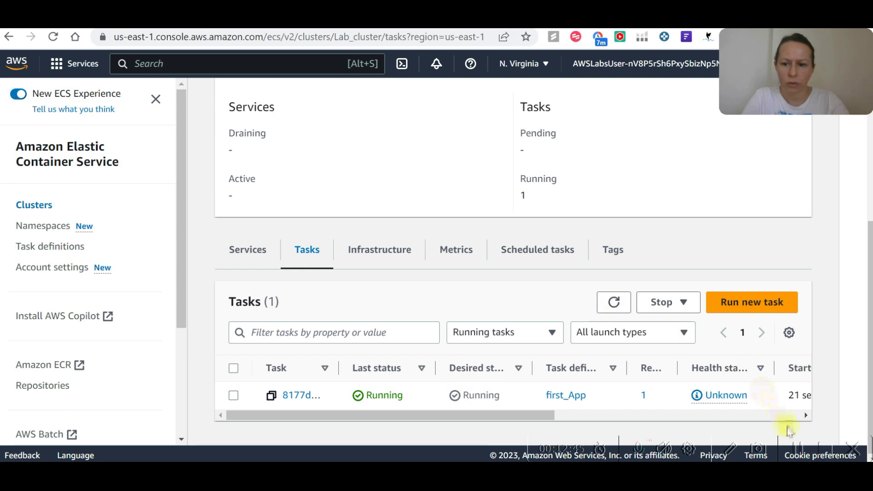
Open the running first_App task's details and load its public IP address in the browser on port 8443.
{"action": "left_click", "coordinate": [298, 396]}
{"action": "scroll", "coordinate": [481, 266], "scroll_direction": "down", "scroll_amount": 5}
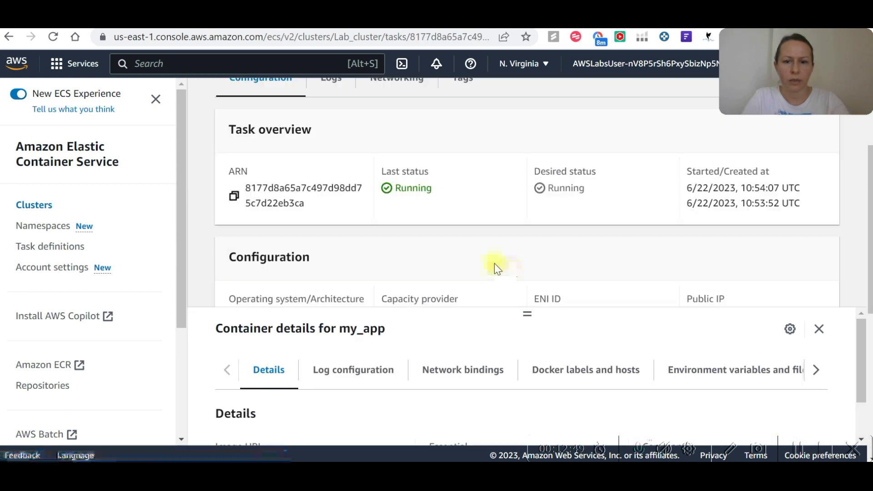
{"action": "scroll", "coordinate": [473, 250], "scroll_direction": "down", "scroll_amount": 5}
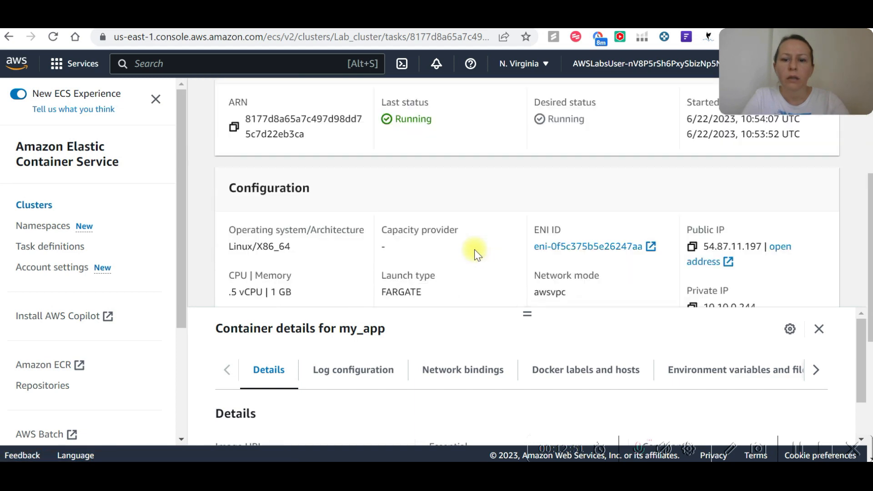
{"action": "left_click", "coordinate": [783, 247]}
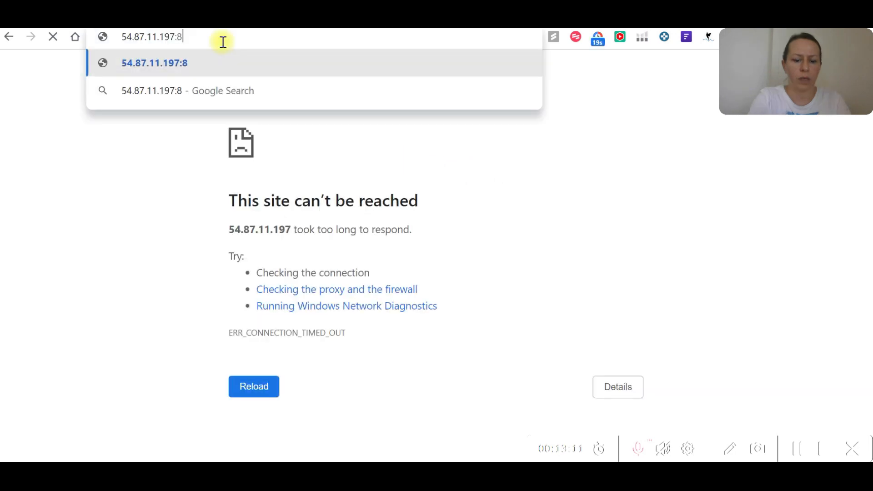
{"action": "type", "text": "443"}
{"action": "key", "text": "Return"}
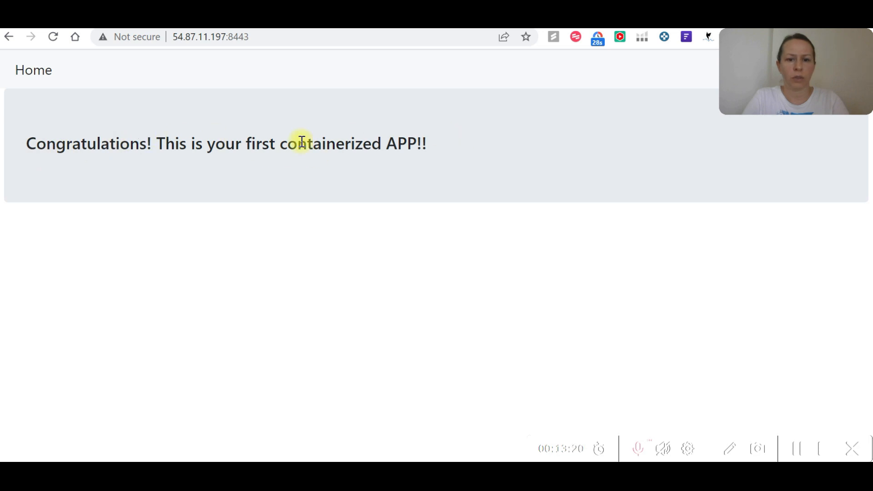
{"action": "left_click", "coordinate": [798, 449]}
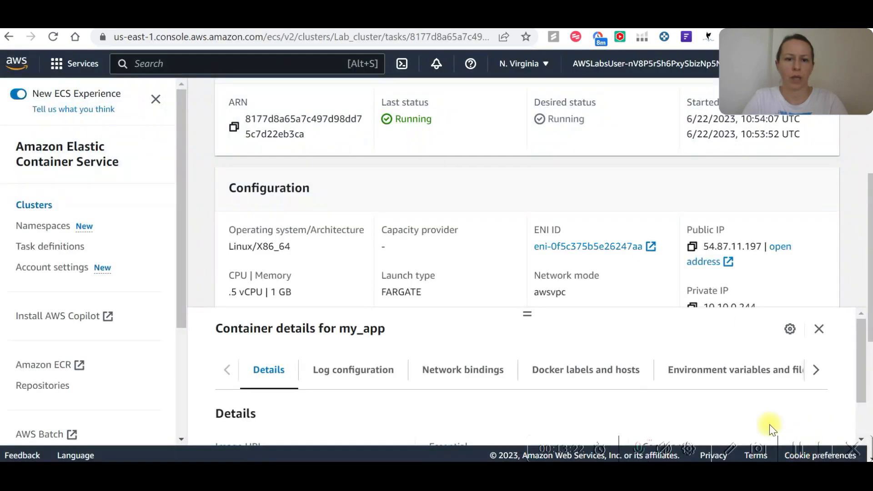
Return to the AWS console, search the services for the container registry and open Elastic Container Registry.
{"action": "scroll", "coordinate": [298, 209], "scroll_direction": "up", "scroll_amount": 2}
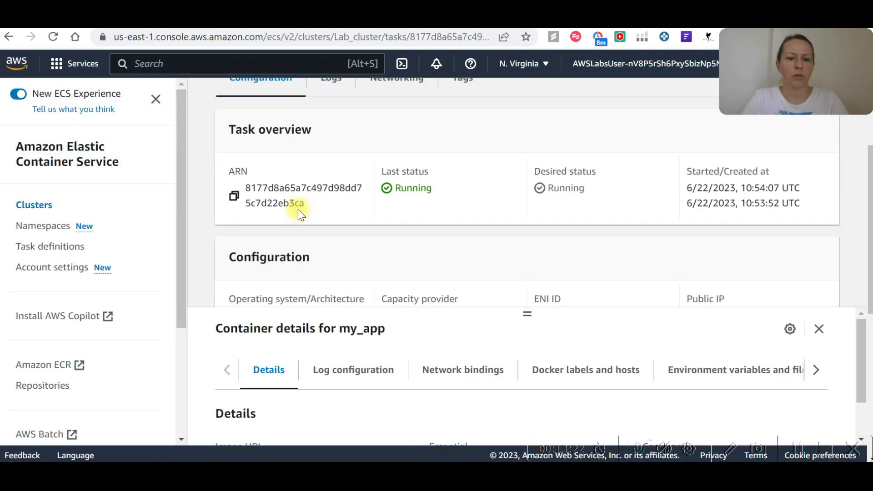
{"action": "scroll", "coordinate": [298, 210], "scroll_direction": "up", "scroll_amount": 5}
{"action": "left_click", "coordinate": [225, 64]}
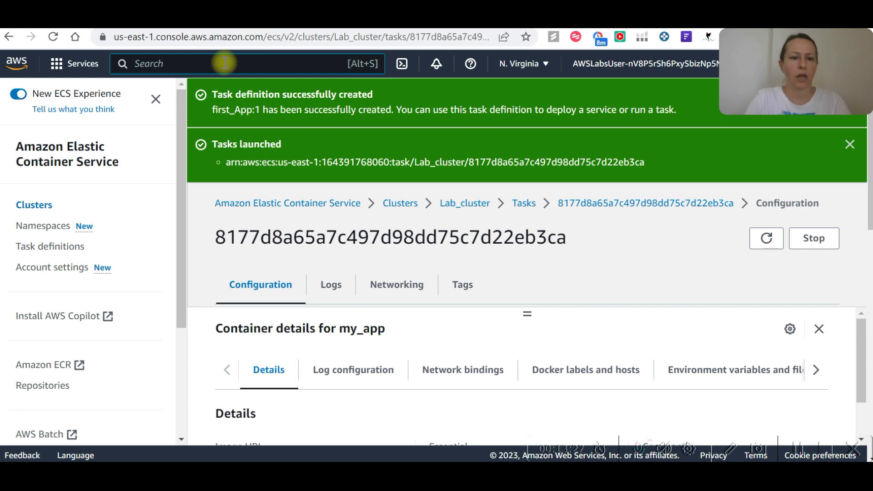
{"action": "type", "text": "E"}
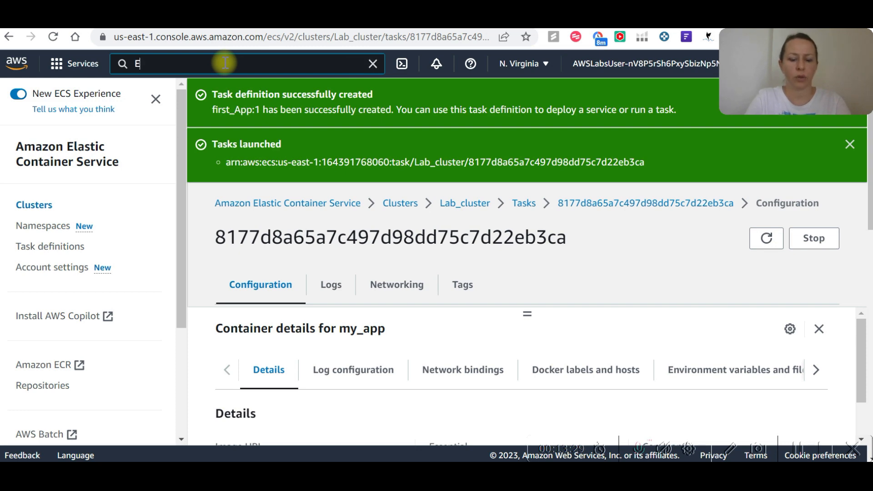
{"action": "type", "text": "C"}
{"action": "key", "text": "BackSpace"}
{"action": "key", "text": "BackSpace"}
{"action": "type", "text": "regi"}
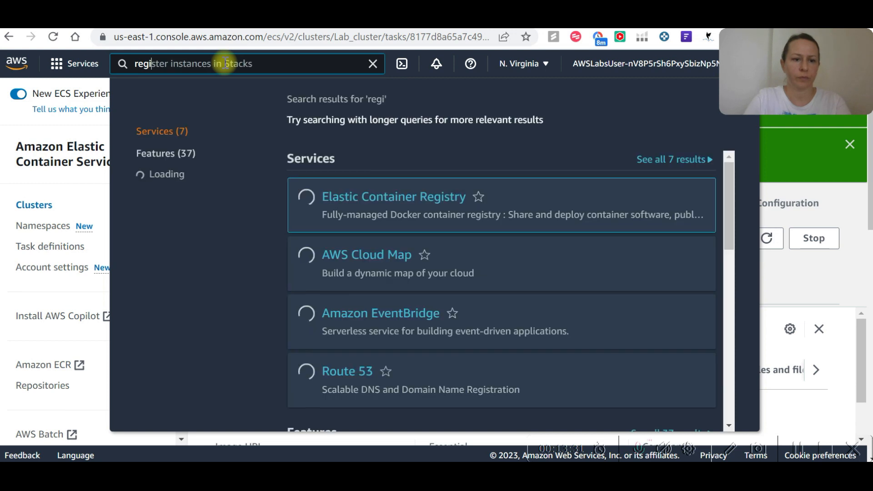
{"action": "left_click", "coordinate": [402, 182]}
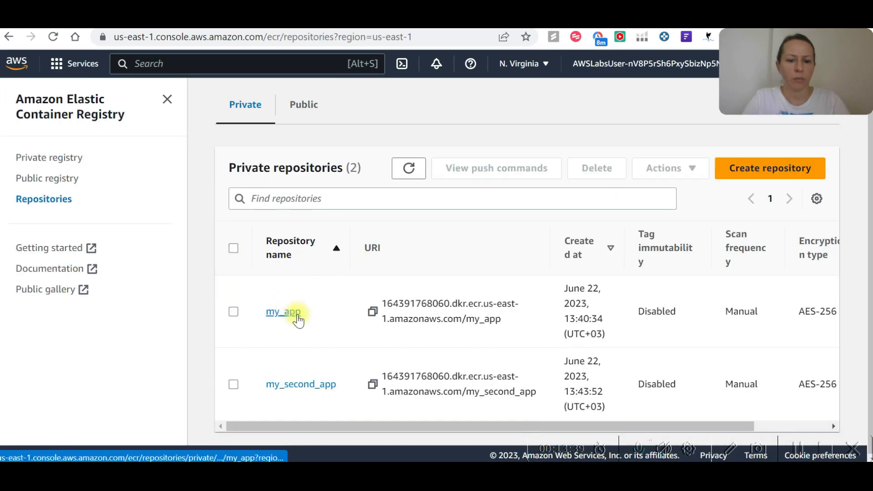
Copy the URI of the latest image in the my_second_app repository and paste it at the end of the Notepad++ notes.
{"action": "left_click", "coordinate": [329, 387]}
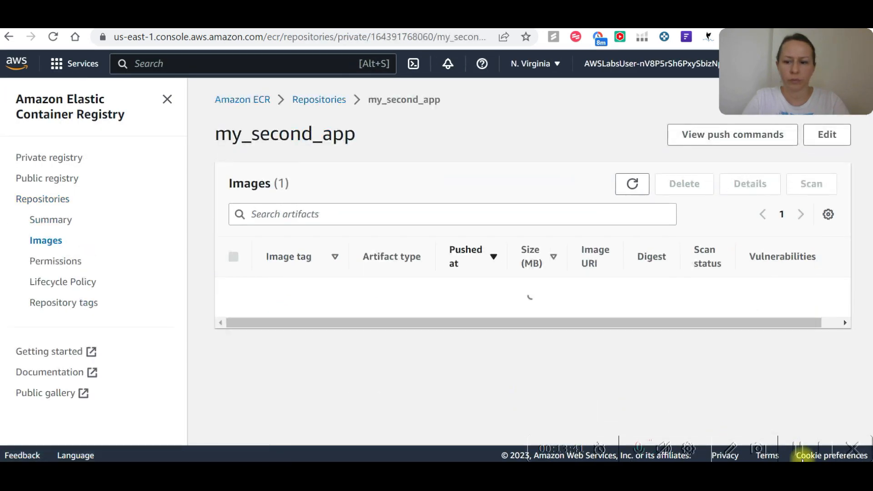
{"action": "left_click", "coordinate": [589, 315]}
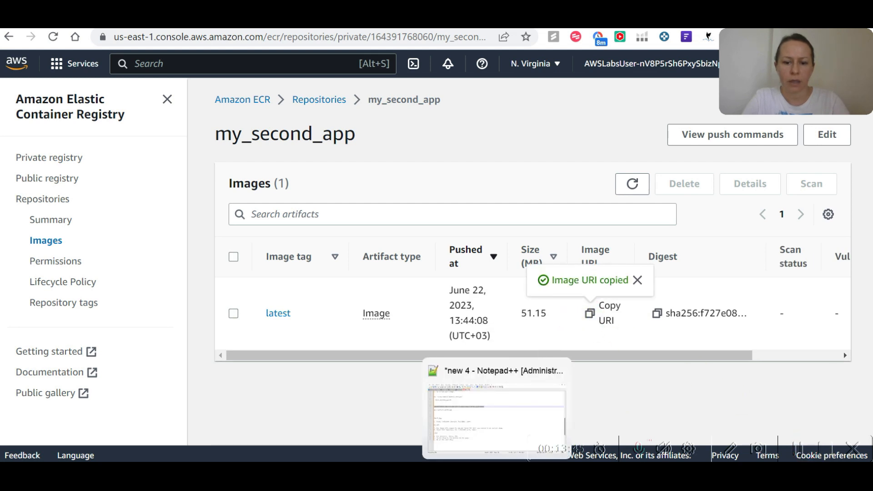
{"action": "left_click", "coordinate": [496, 410]}
{"action": "left_click", "coordinate": [231, 384]}
{"action": "key", "text": "Return"}
{"action": "key", "text": "Return"}
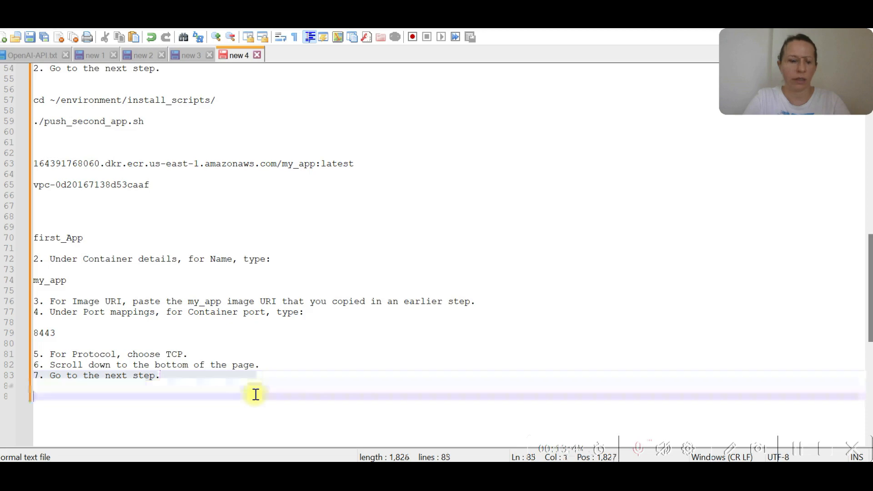
{"action": "key", "text": "ctrl+v"}
{"action": "key", "text": "Return"}
{"action": "key", "text": "Return"}
{"action": "key", "text": "alt+Tab"}
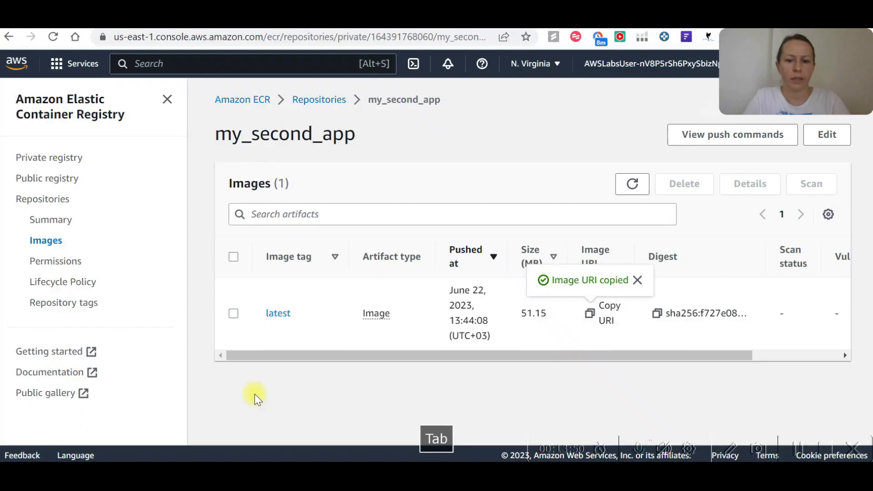
{"action": "left_click", "coordinate": [798, 450]}
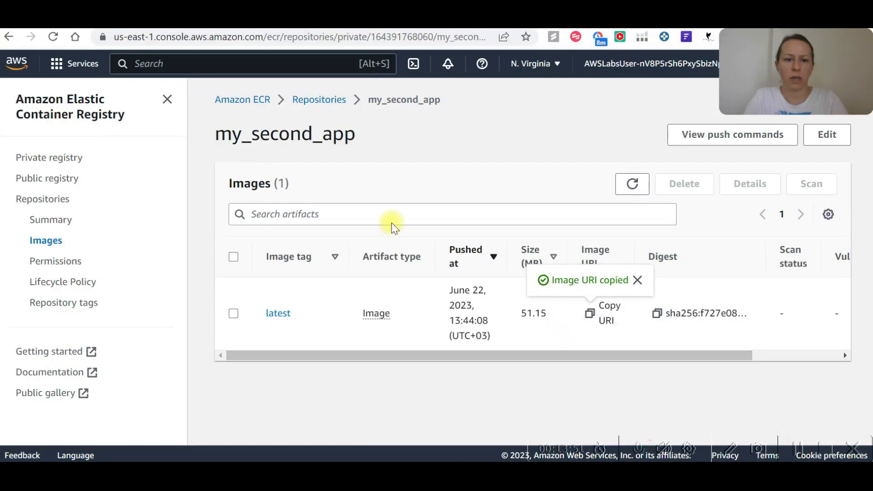
Search for ecs, open Elastic Container Service and start a new task definition from its task definitions page.
{"action": "left_click", "coordinate": [235, 63]}
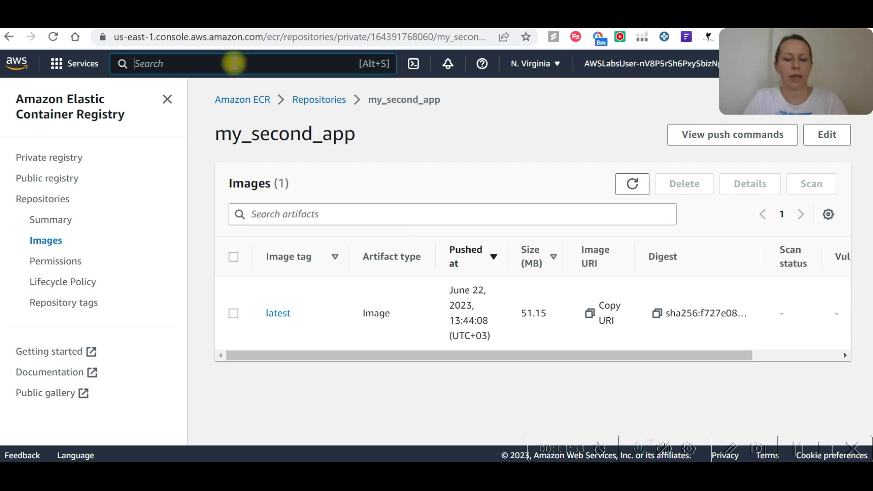
{"action": "type", "text": "ecs"}
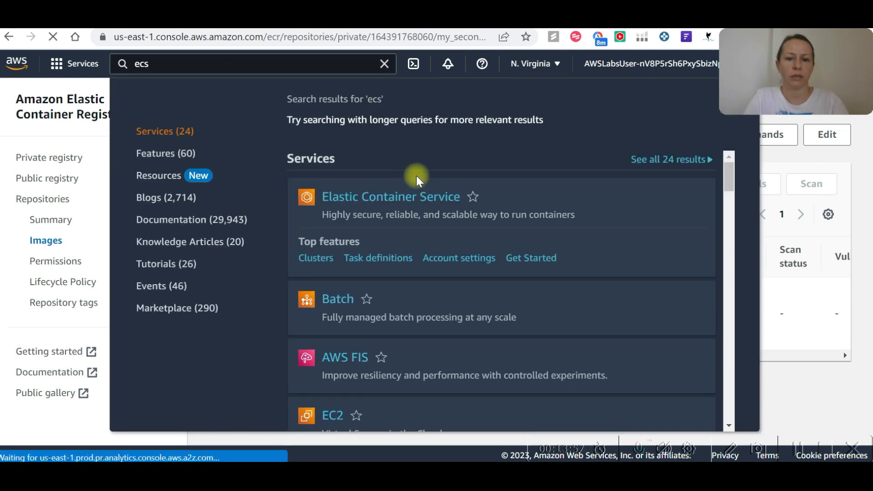
{"action": "left_click", "coordinate": [411, 181]}
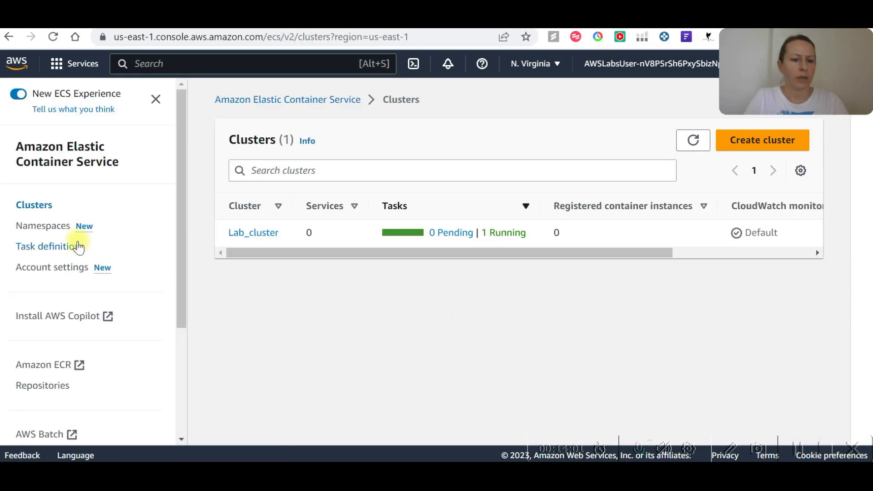
{"action": "left_click", "coordinate": [78, 243]}
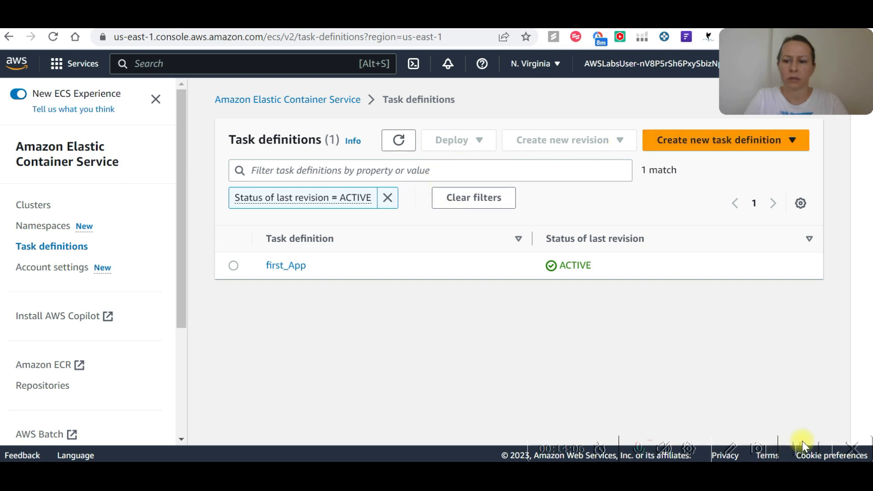
{"action": "left_click", "coordinate": [732, 142]}
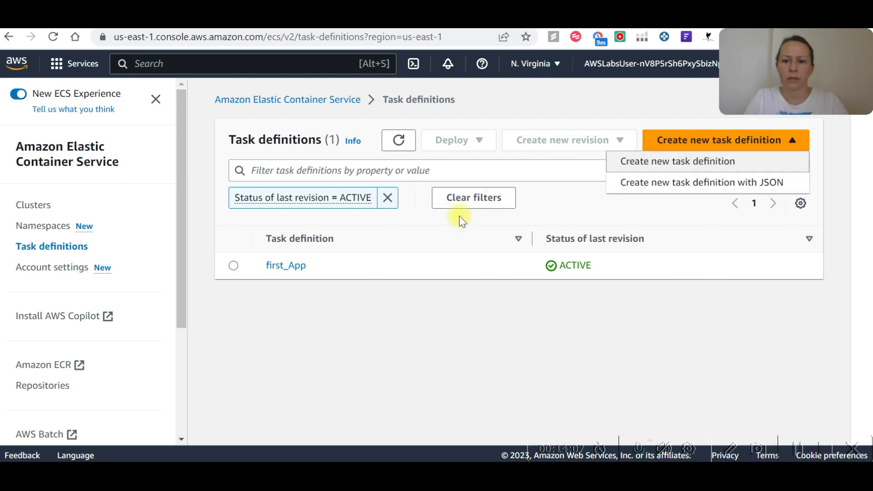
{"action": "left_click", "coordinate": [716, 170]}
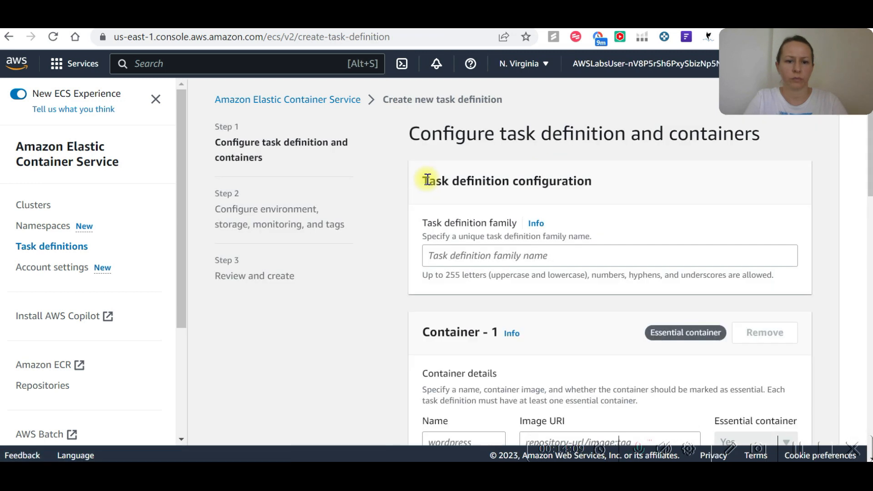
{"action": "left_click", "coordinate": [437, 255]}
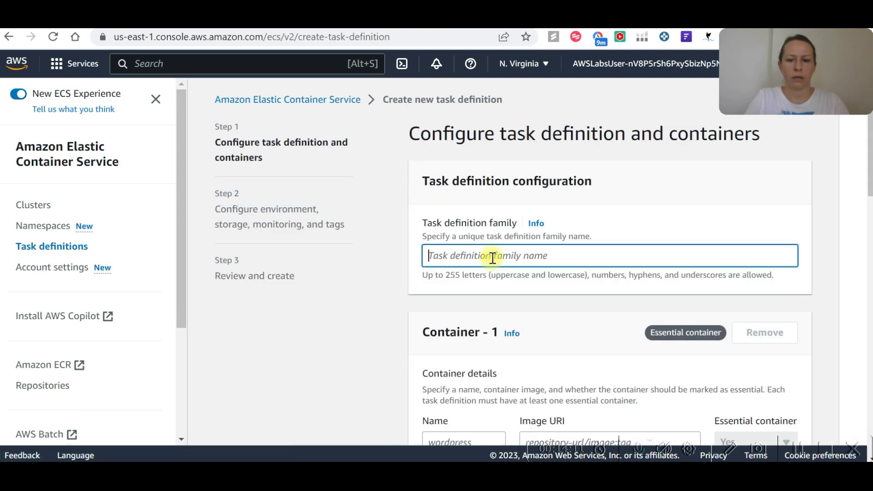
Name the task definition family second_App and the first container my_app.
{"action": "type", "text": "second_App"}
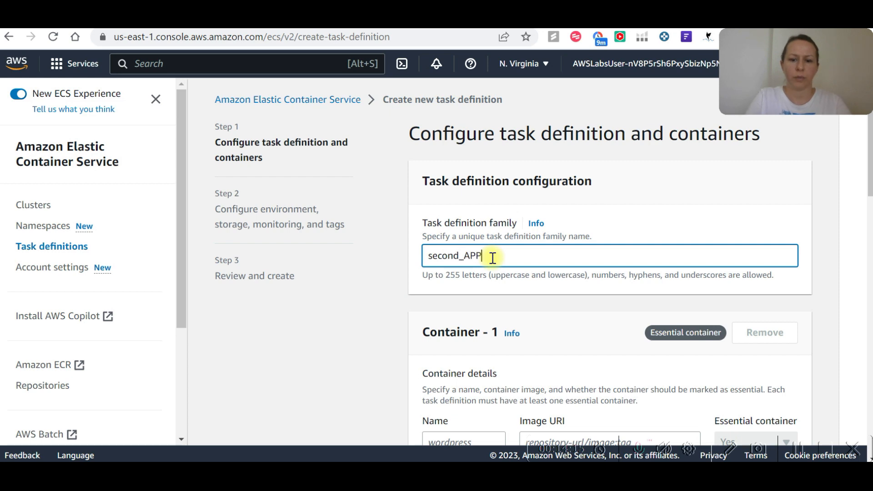
{"action": "scroll", "coordinate": [493, 258], "scroll_direction": "down", "scroll_amount": 5}
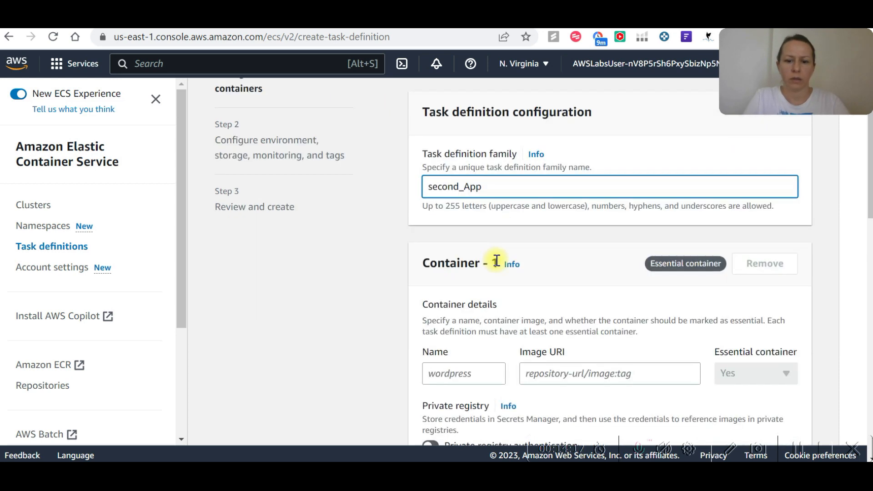
{"action": "left_click", "coordinate": [469, 237]}
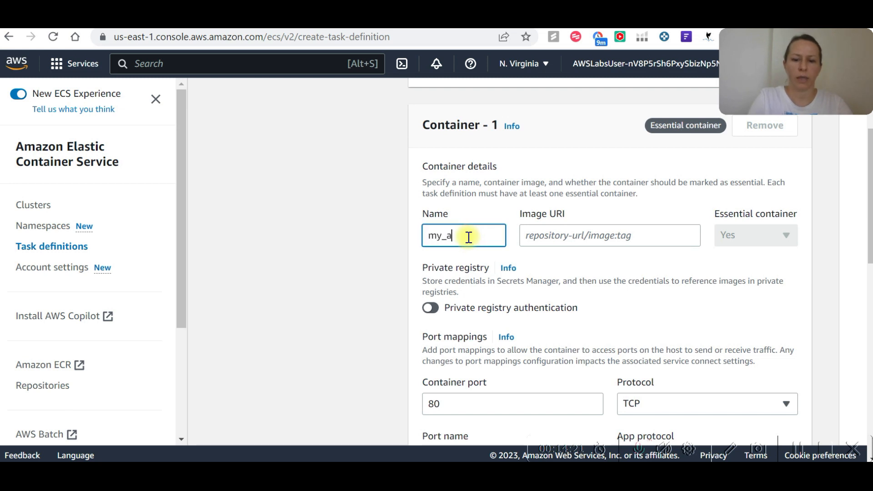
{"action": "type", "text": "my_app"}
Copy the my_second_app:latest image address from the Notepad++ notes and paste it as the container's image URI.
{"action": "left_click", "coordinate": [575, 235]}
{"action": "key", "text": "alt+Tab"}
{"action": "left_click_drag", "start_coordinate": [393, 397], "coordinate": [31, 397]}
{"action": "key", "text": "ctrl+c"}
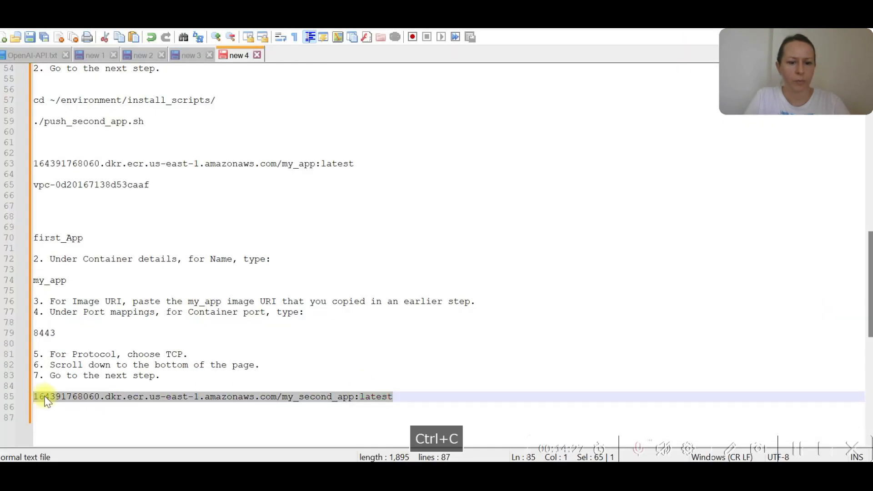
{"action": "key", "text": "alt+Tab"}
{"action": "key", "text": "ctrl+v"}
{"action": "scroll", "coordinate": [703, 270], "scroll_direction": "down", "scroll_amount": 2}
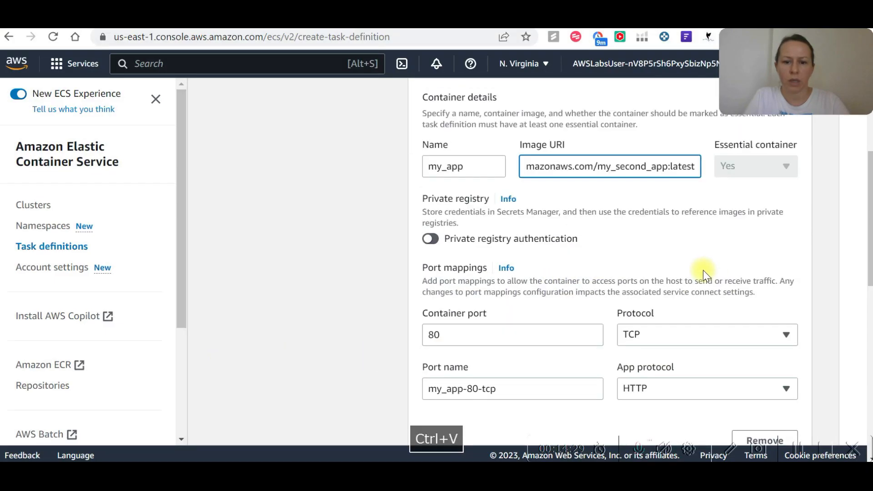
Set the container port to 8443 and continue to the environment configuration of the task definition.
{"action": "scroll", "coordinate": [591, 273], "scroll_direction": "down", "scroll_amount": 2}
{"action": "left_click", "coordinate": [494, 269]}
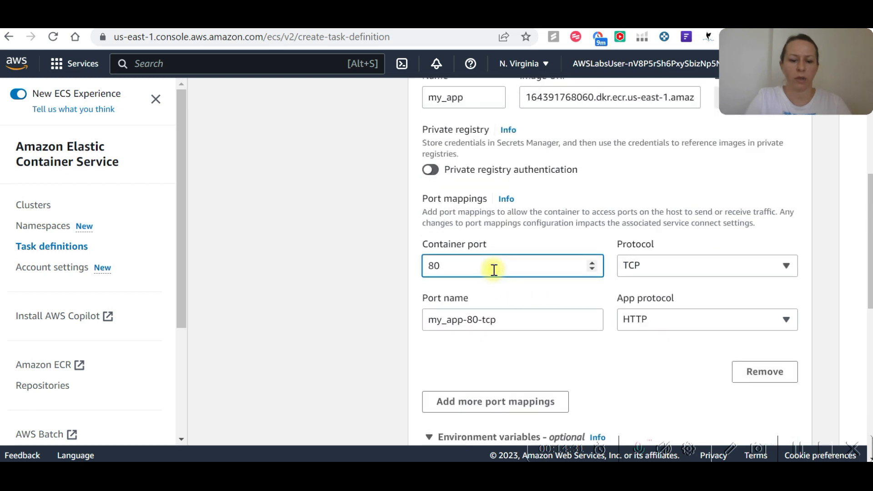
{"action": "type", "text": "8443"}
{"action": "scroll", "coordinate": [630, 304], "scroll_direction": "down", "scroll_amount": 3}
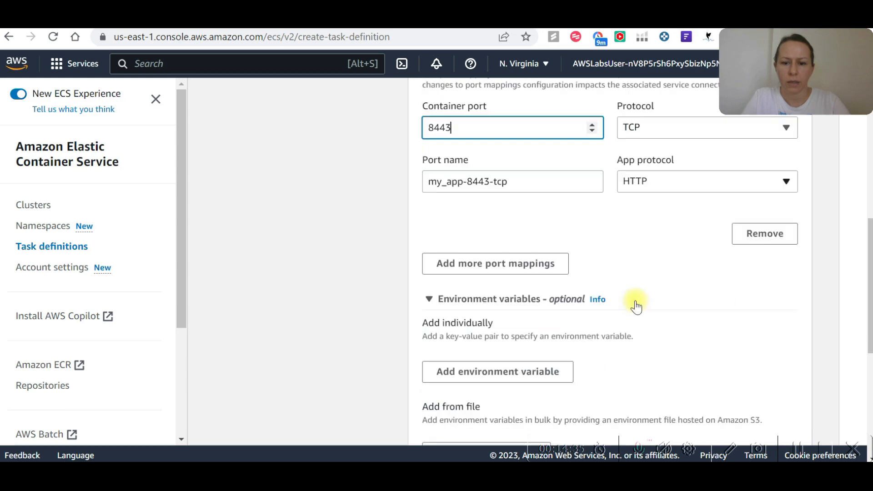
{"action": "scroll", "coordinate": [648, 313], "scroll_direction": "down", "scroll_amount": 3}
{"action": "scroll", "coordinate": [516, 184], "scroll_direction": "down", "scroll_amount": 4}
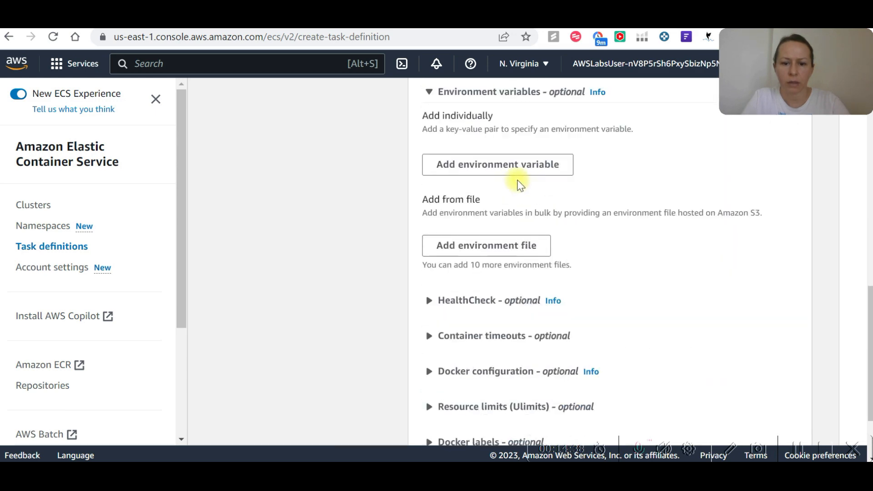
{"action": "scroll", "coordinate": [530, 205], "scroll_direction": "up", "scroll_amount": 12}
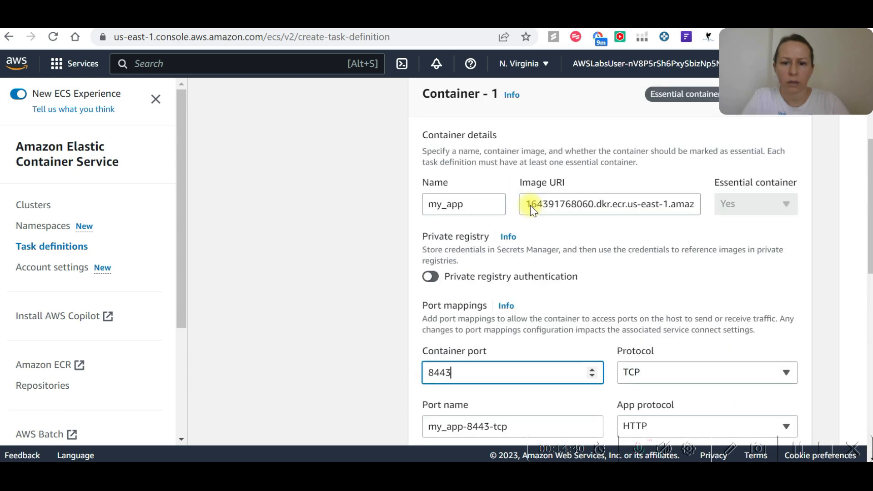
{"action": "scroll", "coordinate": [688, 303], "scroll_direction": "down", "scroll_amount": 12}
{"action": "left_click", "coordinate": [784, 419]}
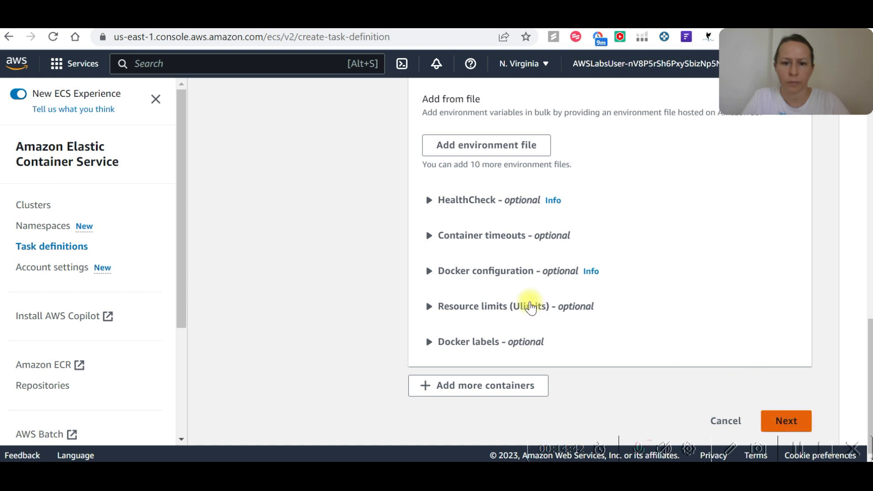
Set the task size to .5 vCPU and 1 GB of memory.
{"action": "scroll", "coordinate": [527, 302], "scroll_direction": "down", "scroll_amount": 3}
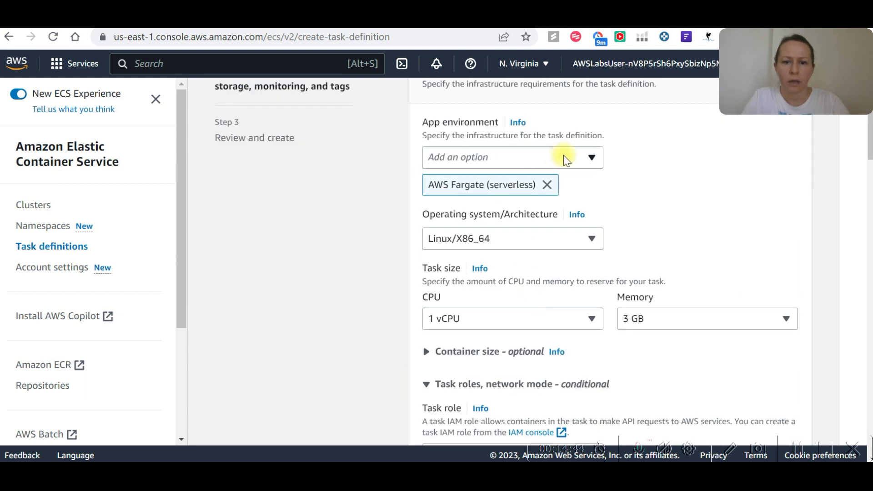
{"action": "scroll", "coordinate": [504, 245], "scroll_direction": "down", "scroll_amount": 2}
{"action": "left_click", "coordinate": [584, 247]}
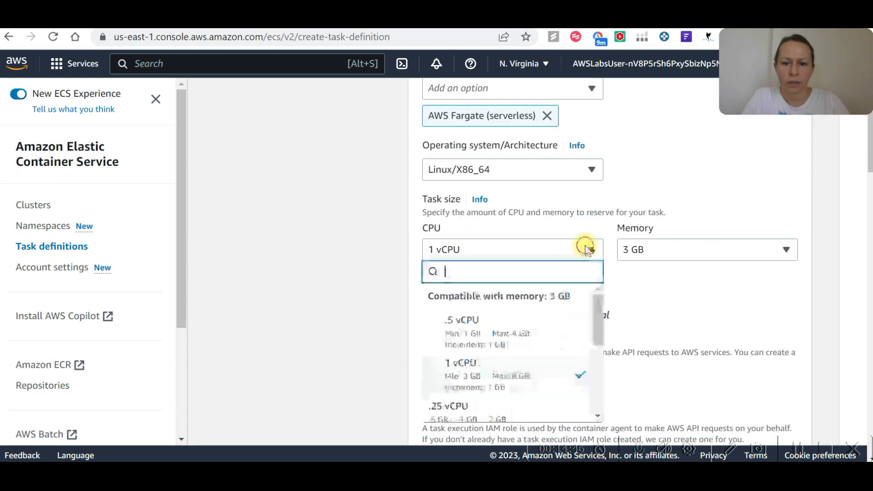
{"action": "left_click", "coordinate": [473, 317]}
{"action": "left_click", "coordinate": [752, 255]}
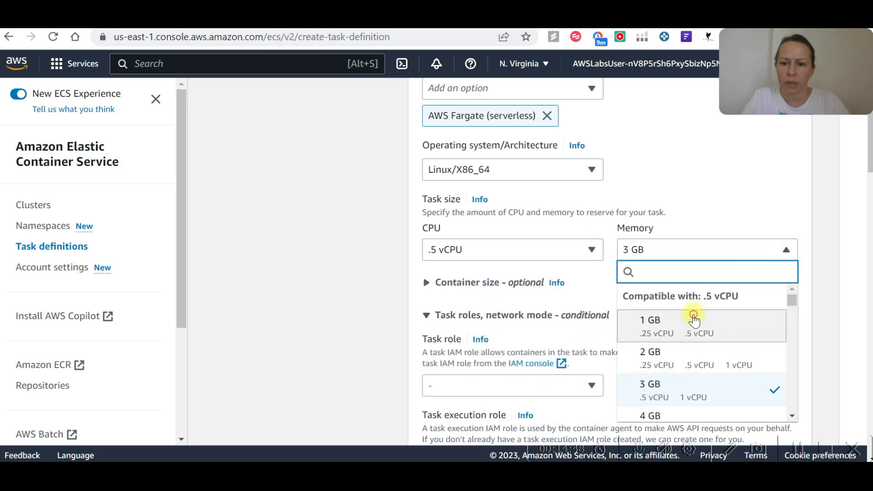
{"action": "left_click", "coordinate": [692, 321]}
{"action": "scroll", "coordinate": [487, 293], "scroll_direction": "down", "scroll_amount": 2}
{"action": "scroll", "coordinate": [455, 291], "scroll_direction": "down", "scroll_amount": 2}
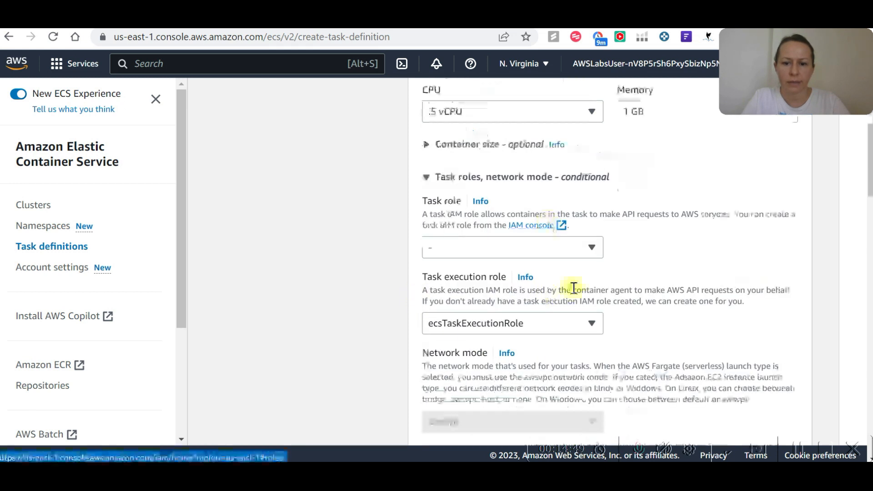
Assign ecsTaskExecutionRole as the task role, proceed to the review and create the task definition.
{"action": "left_click", "coordinate": [592, 247]}
{"action": "left_click", "coordinate": [497, 292]}
{"action": "scroll", "coordinate": [611, 253], "scroll_direction": "down", "scroll_amount": 2}
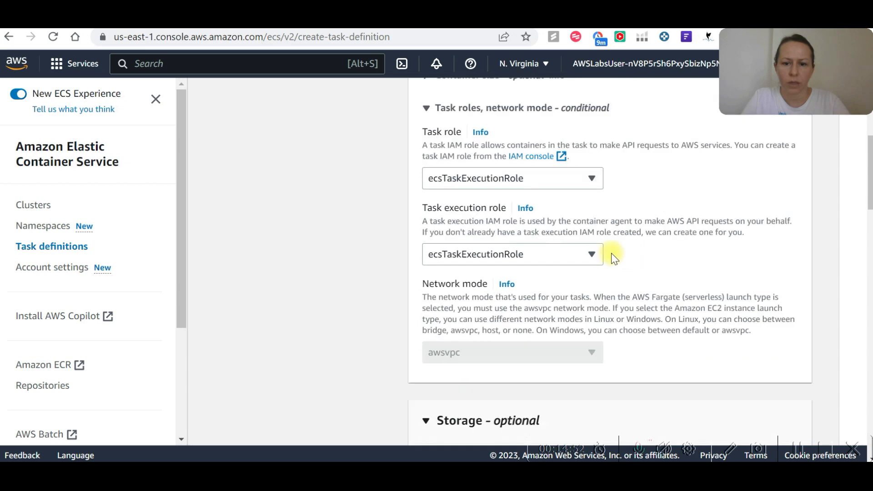
{"action": "scroll", "coordinate": [497, 288], "scroll_direction": "down", "scroll_amount": 4}
{"action": "scroll", "coordinate": [481, 289], "scroll_direction": "down", "scroll_amount": 5}
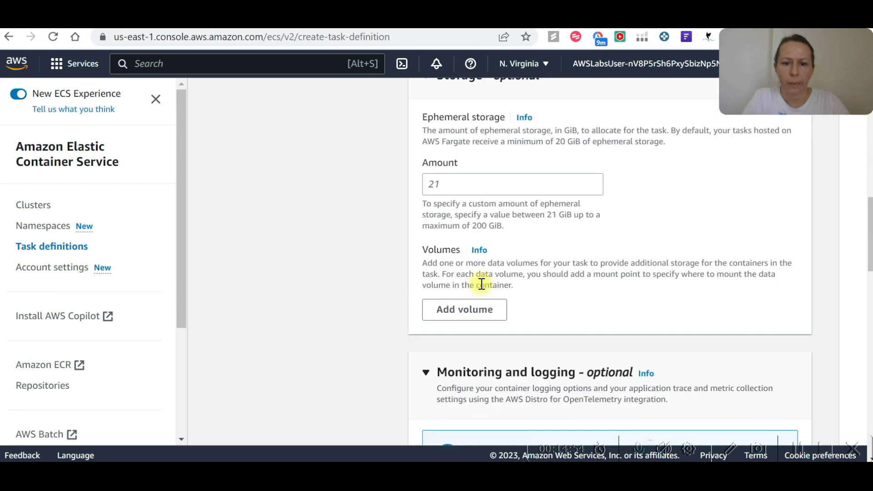
{"action": "scroll", "coordinate": [500, 268], "scroll_direction": "down", "scroll_amount": 4}
{"action": "scroll", "coordinate": [500, 268], "scroll_direction": "down", "scroll_amount": 9}
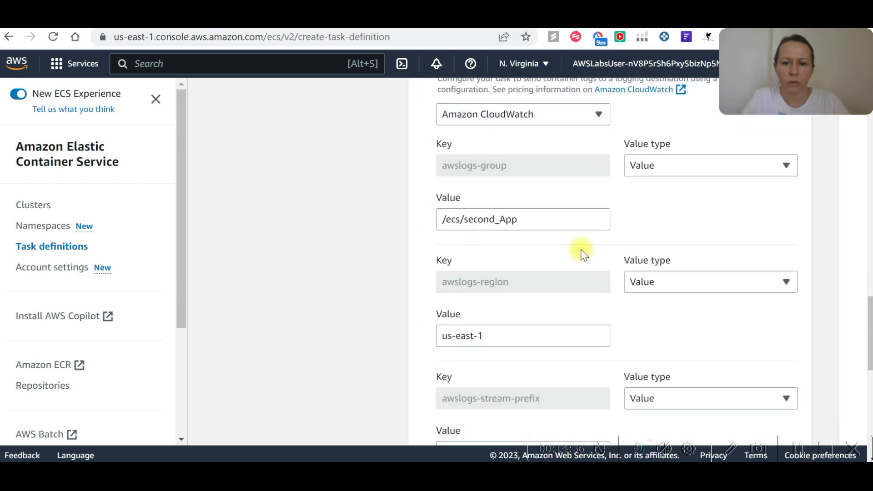
{"action": "scroll", "coordinate": [605, 247], "scroll_direction": "down", "scroll_amount": 7}
{"action": "scroll", "coordinate": [691, 319], "scroll_direction": "down", "scroll_amount": 3}
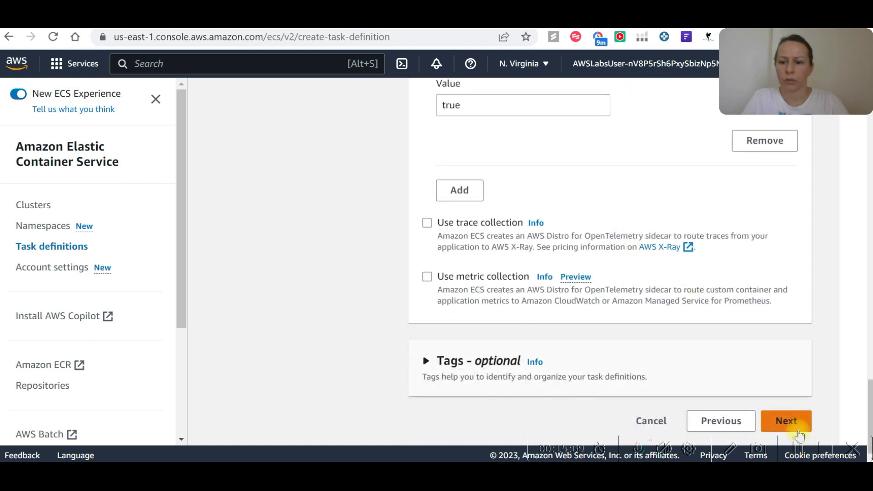
{"action": "scroll", "coordinate": [791, 416], "scroll_direction": "down", "scroll_amount": 20}
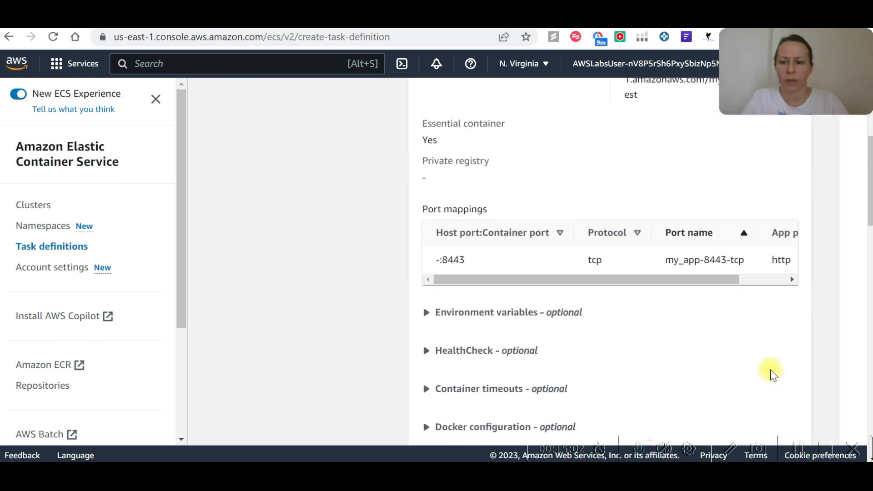
{"action": "left_click", "coordinate": [786, 419]}
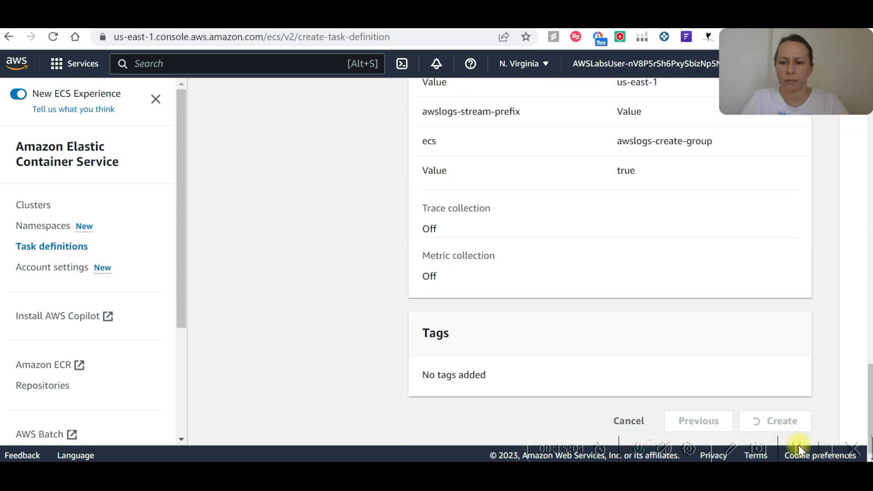
Start running a task from the new second_App definition and select Lab_cluster as its existing cluster.
{"action": "left_click", "coordinate": [560, 184]}
{"action": "left_click", "coordinate": [567, 226]}
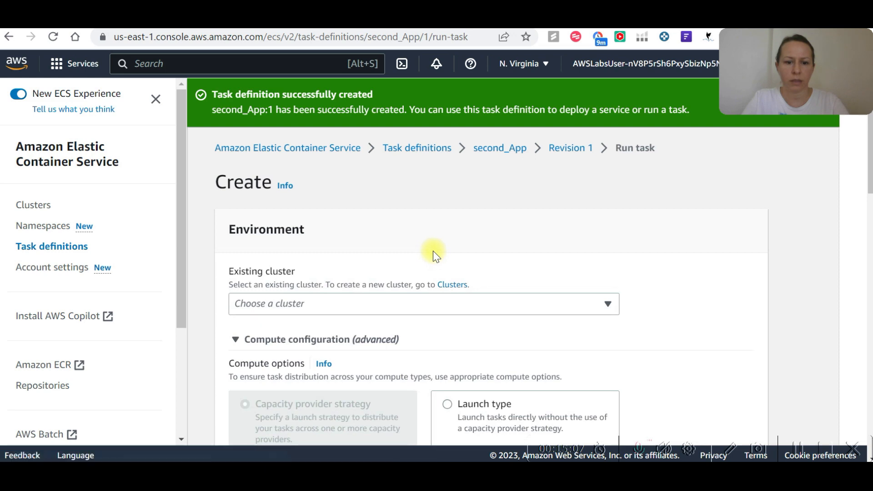
{"action": "left_click", "coordinate": [318, 237]}
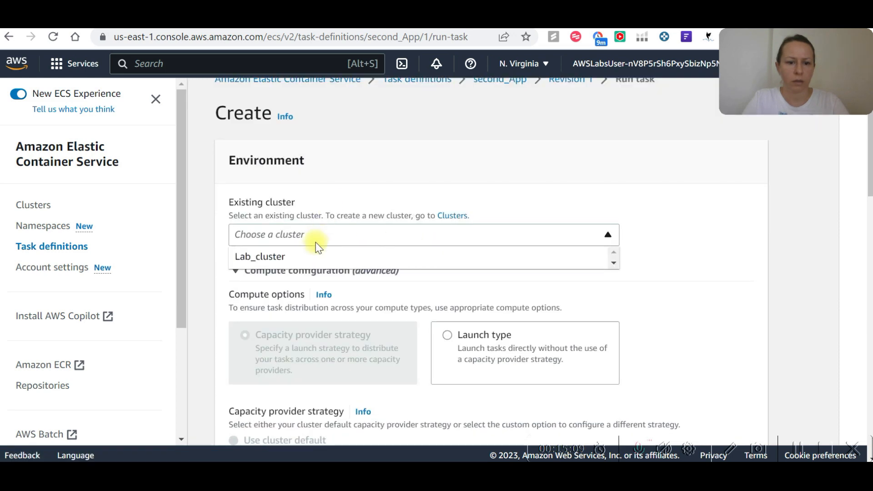
{"action": "left_click", "coordinate": [309, 256]}
{"action": "scroll", "coordinate": [334, 220], "scroll_direction": "down", "scroll_amount": 3}
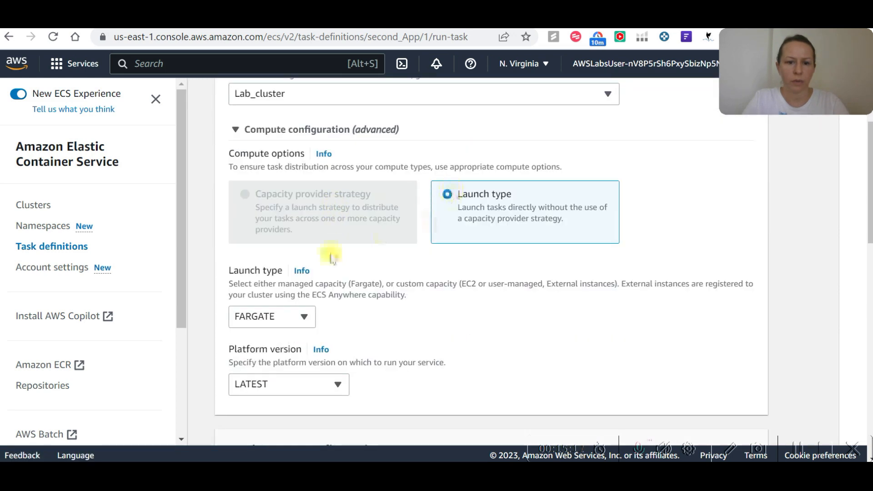
Set the VPC in the task's networking settings to labStack/Lab_VPC.
{"action": "scroll", "coordinate": [378, 239], "scroll_direction": "down", "scroll_amount": 6}
{"action": "scroll", "coordinate": [298, 287], "scroll_direction": "down", "scroll_amount": 3}
{"action": "scroll", "coordinate": [318, 295], "scroll_direction": "down", "scroll_amount": 6}
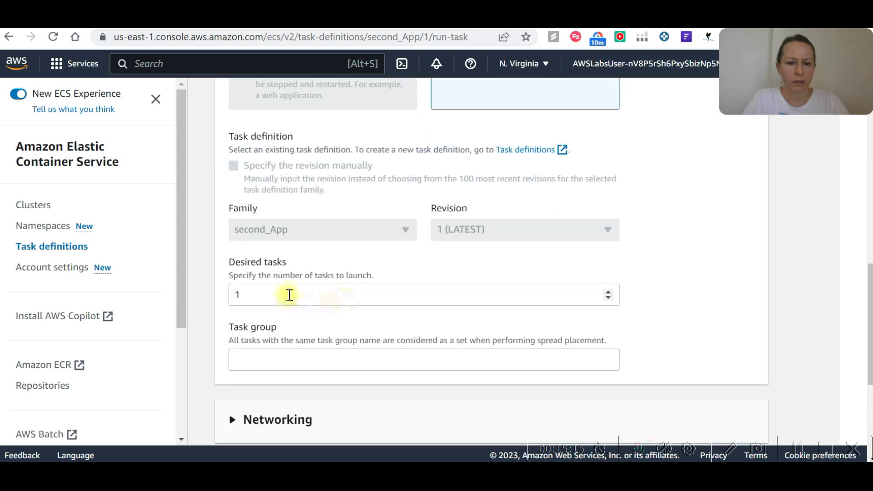
{"action": "left_click", "coordinate": [283, 231]}
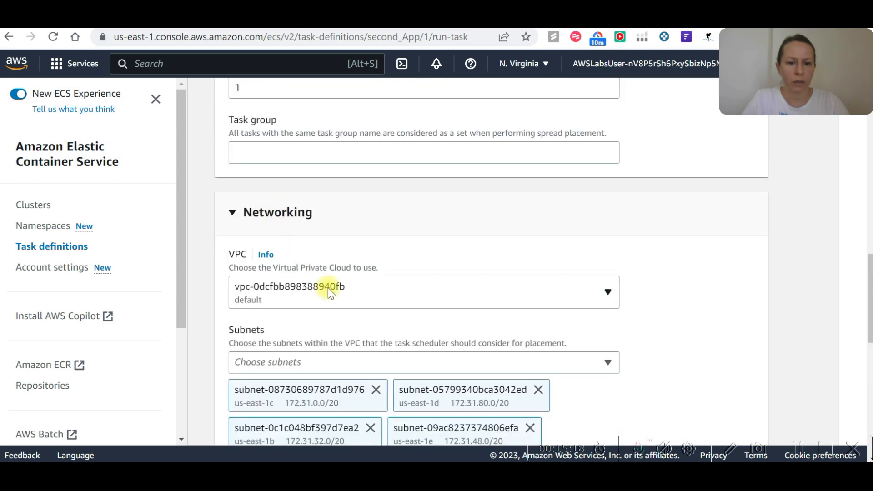
{"action": "left_click", "coordinate": [540, 290]}
{"action": "left_click", "coordinate": [314, 332]}
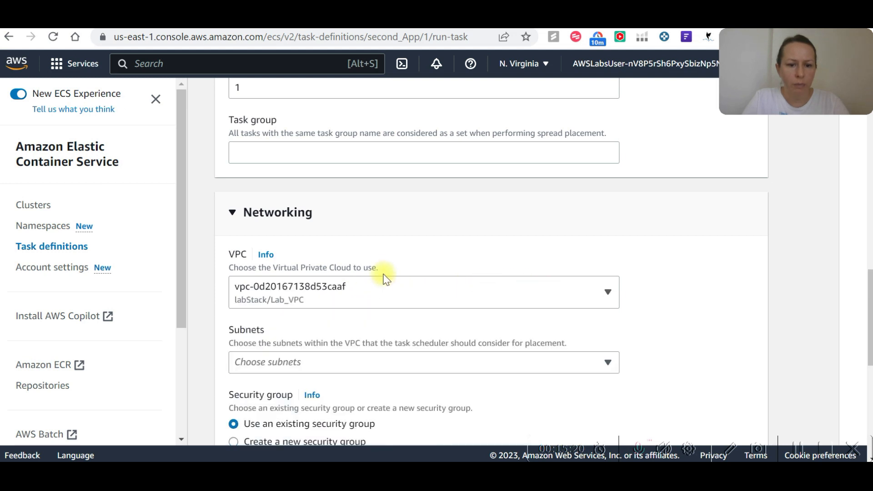
Remove the public_subnetSubnet2 subnet in us-east-1b from the task's subnets and look through the security group choices.
{"action": "scroll", "coordinate": [319, 271], "scroll_direction": "down", "scroll_amount": 3}
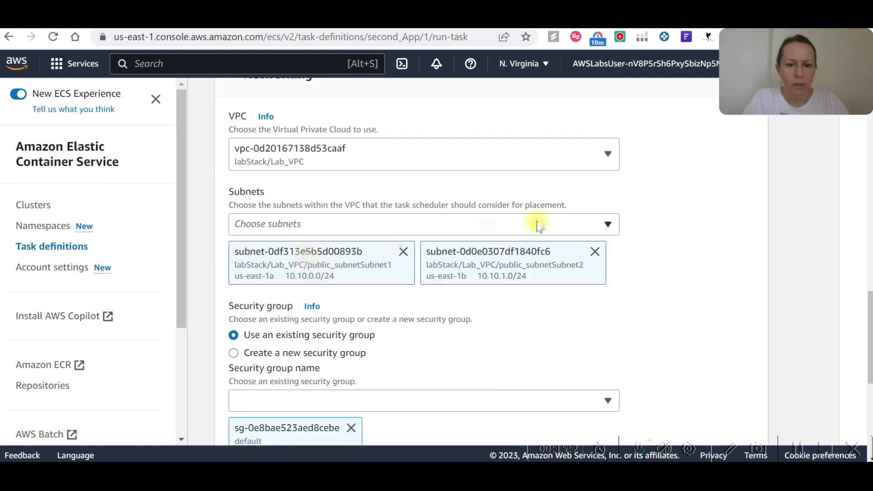
{"action": "left_click", "coordinate": [595, 251]}
{"action": "scroll", "coordinate": [326, 260], "scroll_direction": "down", "scroll_amount": 2}
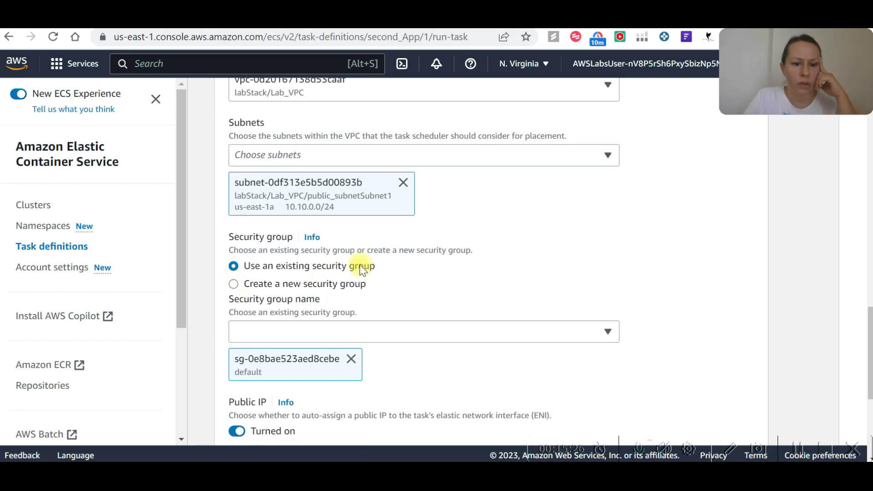
{"action": "scroll", "coordinate": [324, 286], "scroll_direction": "down", "scroll_amount": 2}
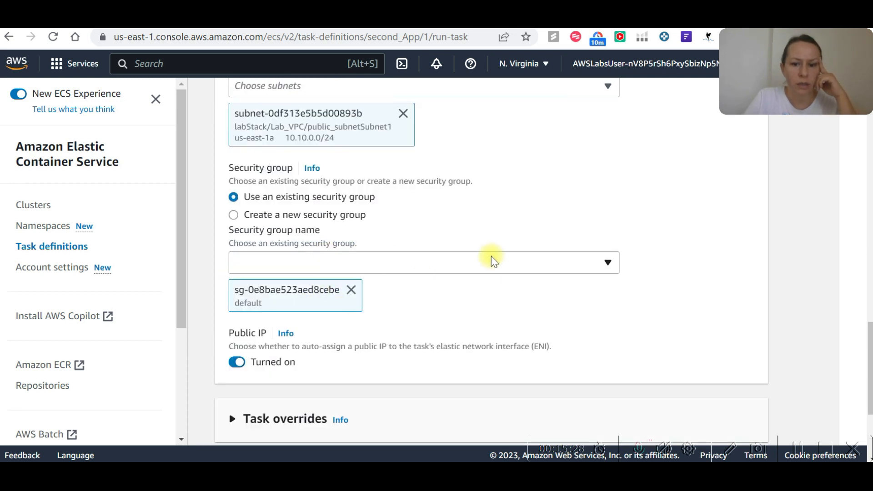
{"action": "left_click", "coordinate": [521, 262]}
{"action": "left_click", "coordinate": [513, 220]}
{"action": "scroll", "coordinate": [464, 234], "scroll_direction": "down", "scroll_amount": 3}
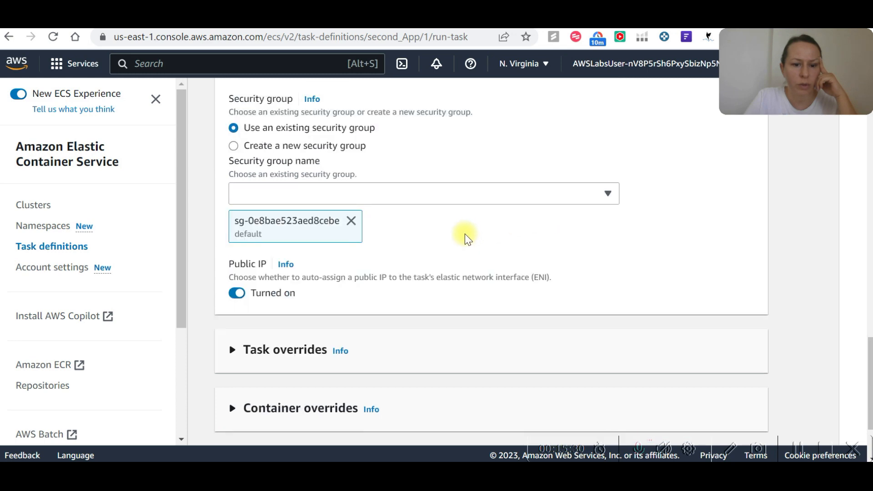
Override both the task role and the task execution role with ecsTaskExecutionRole and create the task.
{"action": "left_click", "coordinate": [305, 241]}
{"action": "scroll", "coordinate": [327, 256], "scroll_direction": "down", "scroll_amount": 3}
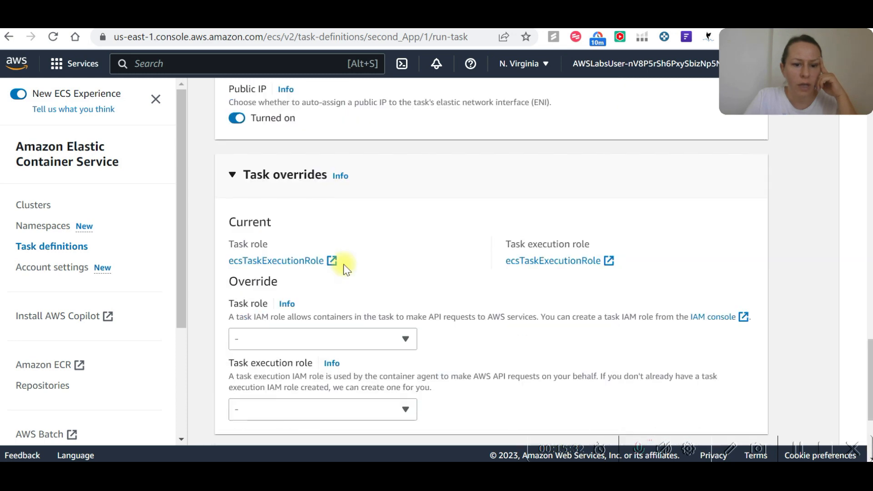
{"action": "left_click", "coordinate": [406, 270]}
{"action": "left_click", "coordinate": [302, 313]}
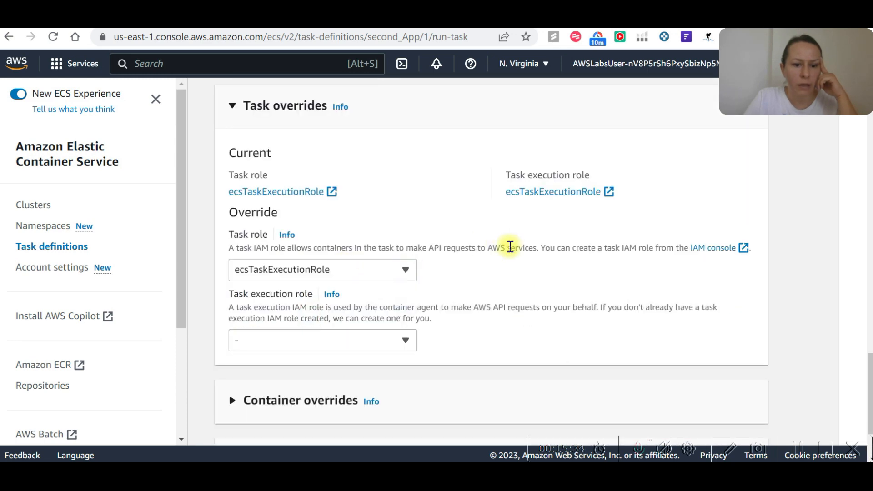
{"action": "scroll", "coordinate": [430, 255], "scroll_direction": "down", "scroll_amount": 2}
{"action": "left_click", "coordinate": [404, 241]}
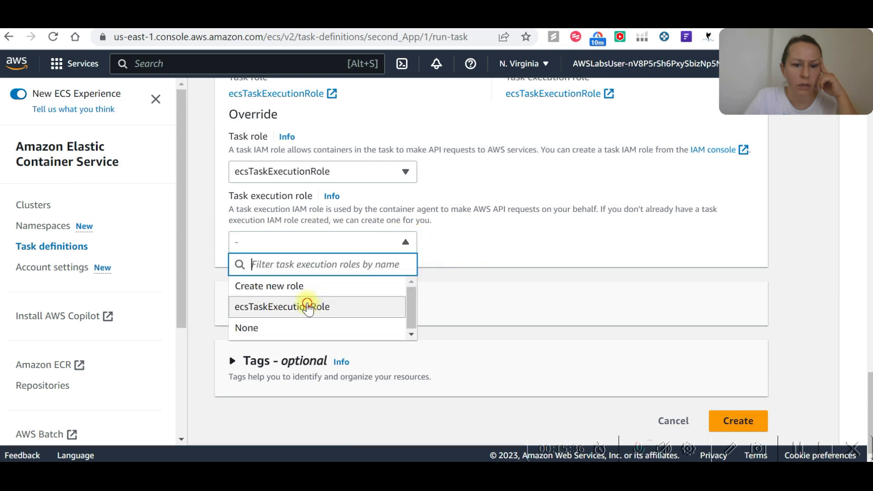
{"action": "left_click", "coordinate": [308, 307]}
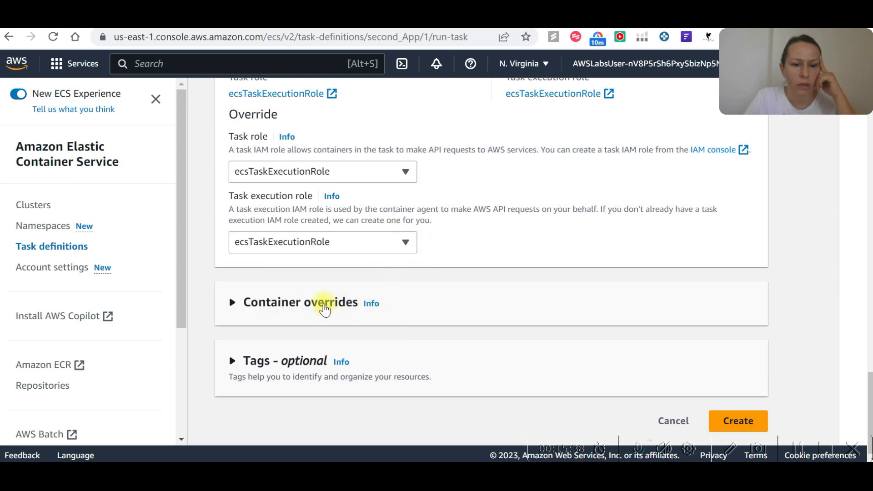
{"action": "left_click", "coordinate": [796, 452]}
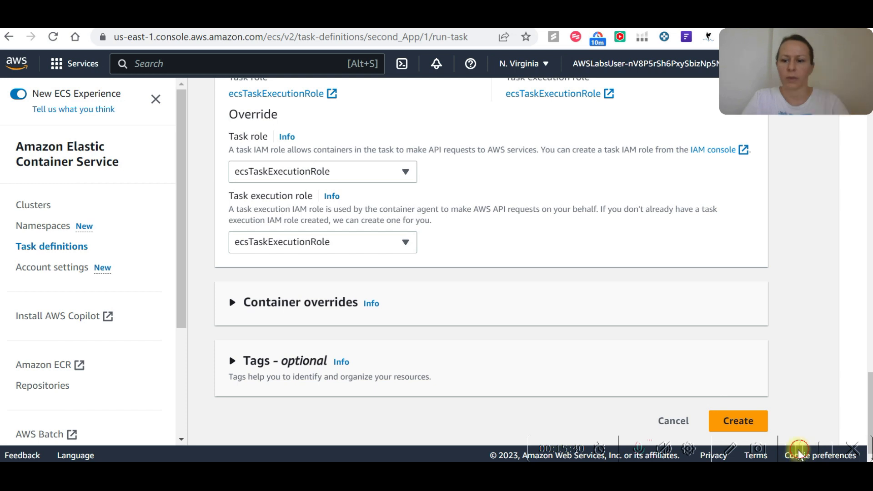
{"action": "left_click", "coordinate": [737, 419]}
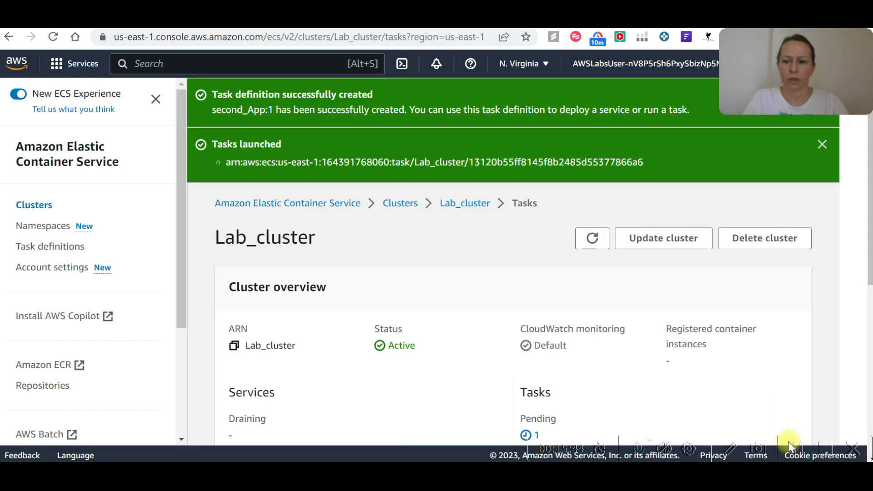
View the Lab_cluster overview, switch back to the Cloud Quest lab page and move on to the DIY stage.
{"action": "scroll", "coordinate": [491, 244], "scroll_direction": "down", "scroll_amount": 5}
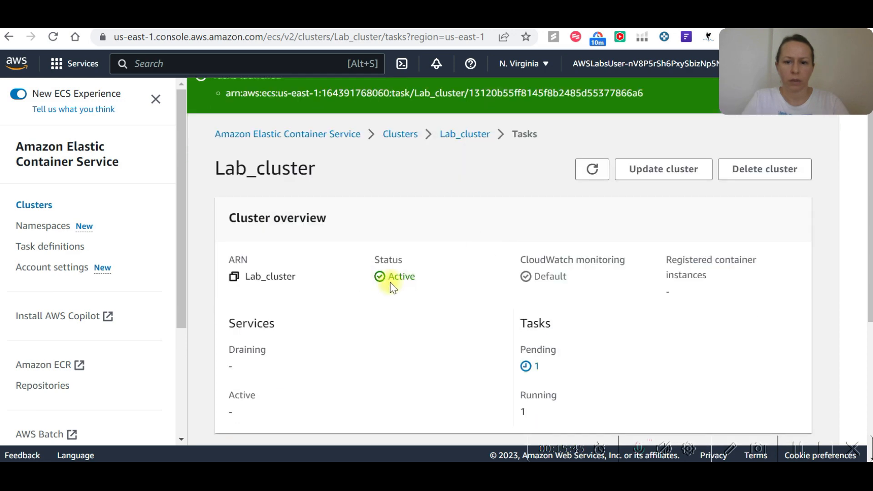
{"action": "scroll", "coordinate": [495, 262], "scroll_direction": "down", "scroll_amount": 3}
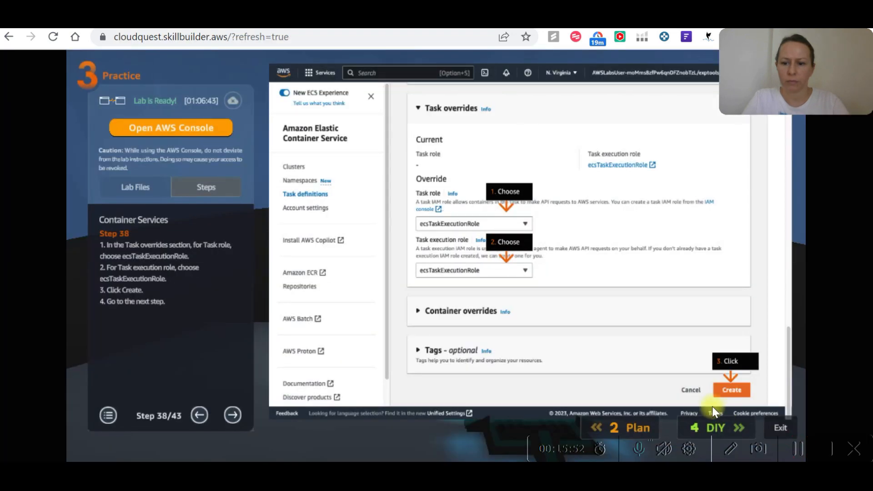
{"action": "left_click", "coordinate": [717, 428]}
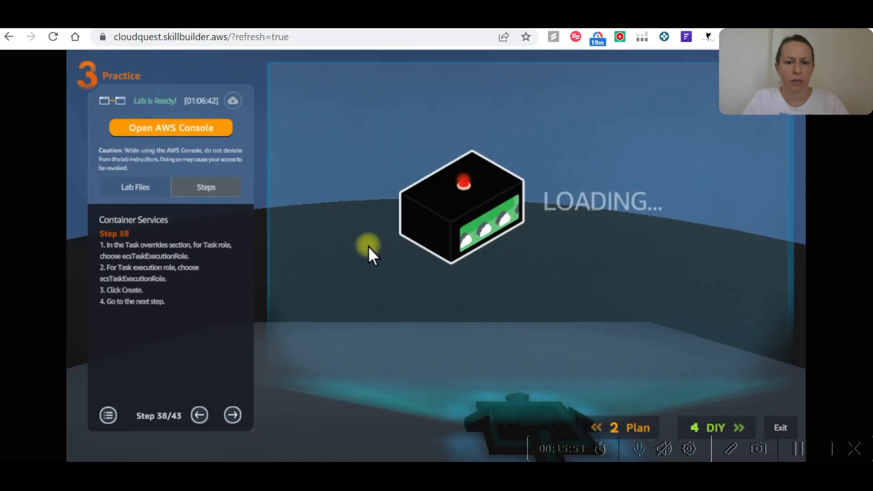
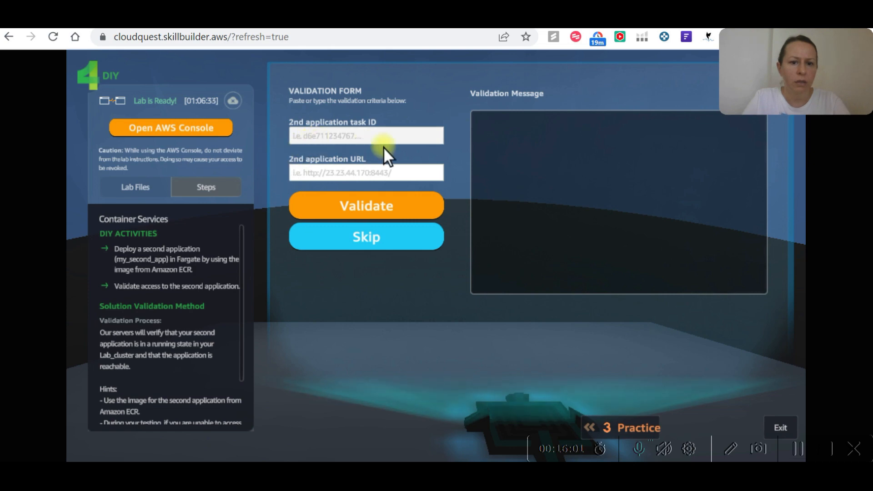
Refresh the Lab_cluster task list in the ECS console and copy the second_App task ID from the tasks launched notification.
{"action": "left_click", "coordinate": [799, 449]}
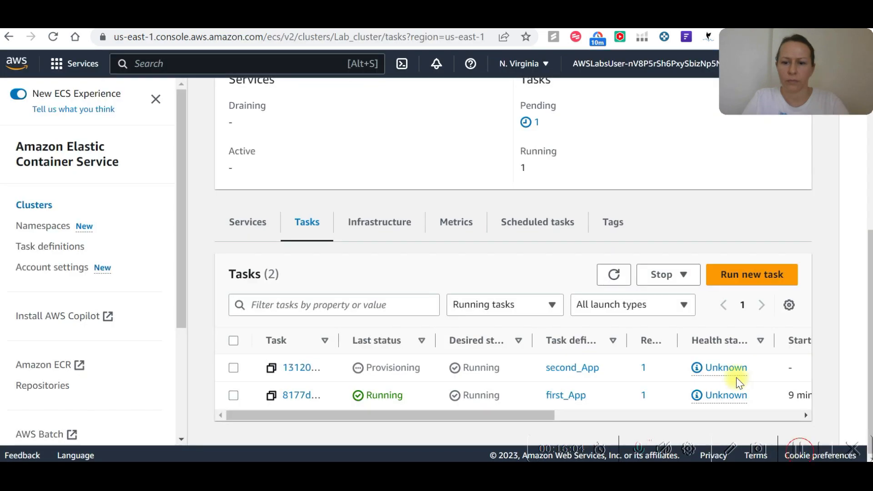
{"action": "left_click", "coordinate": [614, 274]}
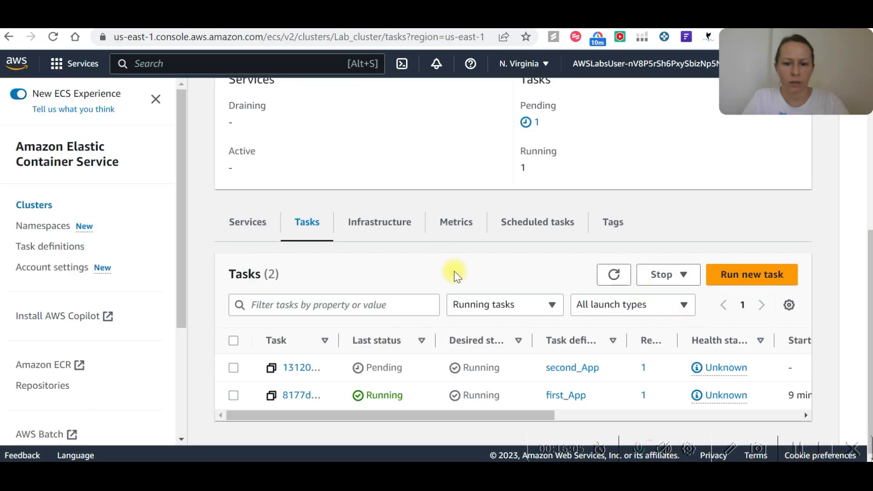
{"action": "scroll", "coordinate": [455, 275], "scroll_direction": "up", "scroll_amount": 7}
{"action": "left_click_drag", "start_coordinate": [643, 164], "coordinate": [474, 164]}
{"action": "scroll", "coordinate": [385, 252], "scroll_direction": "down", "scroll_amount": 3}
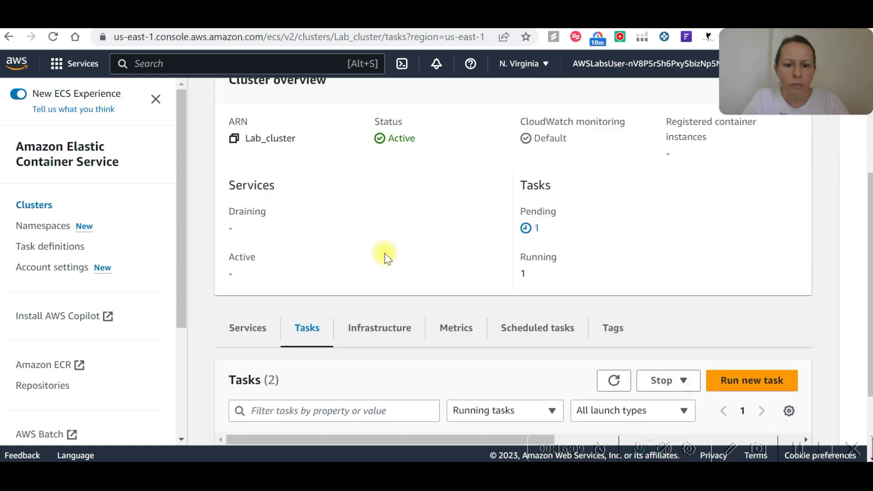
{"action": "scroll", "coordinate": [385, 258], "scroll_direction": "down", "scroll_amount": 2}
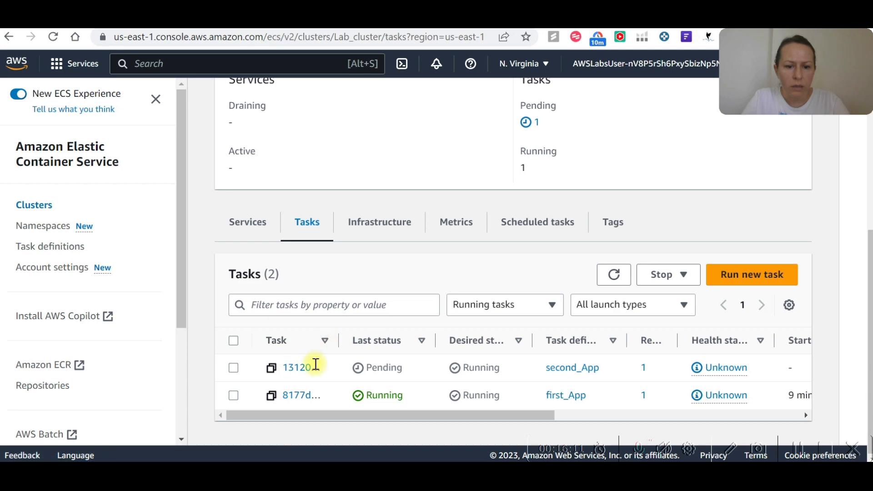
{"action": "scroll", "coordinate": [419, 273], "scroll_direction": "up", "scroll_amount": 5}
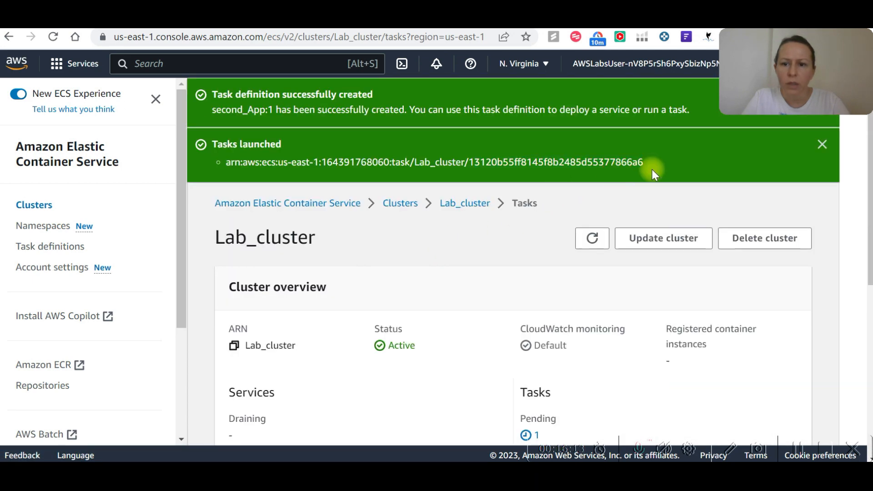
{"action": "left_click_drag", "start_coordinate": [644, 162], "coordinate": [473, 161]}
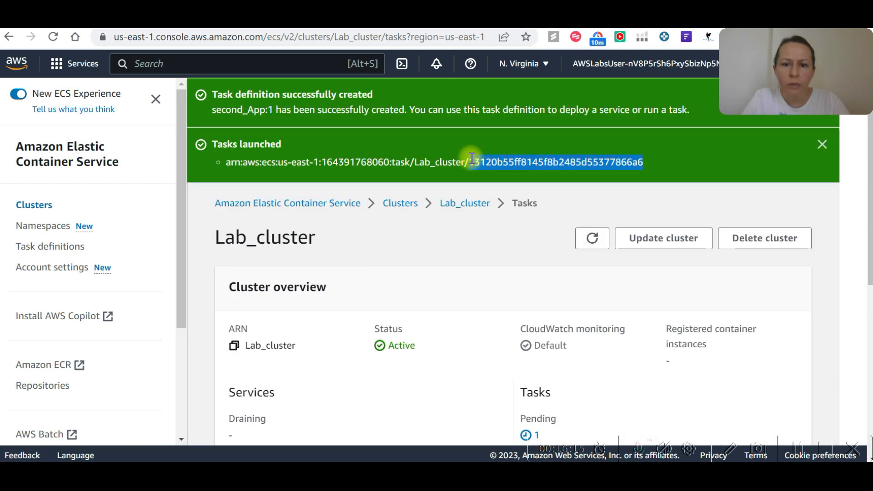
{"action": "key", "text": "ctrl+c"}
Switch to the Cloud Quest lab page and paste the copied ID as the 2nd application task ID.
{"action": "key", "text": "ctrl+Tab"}
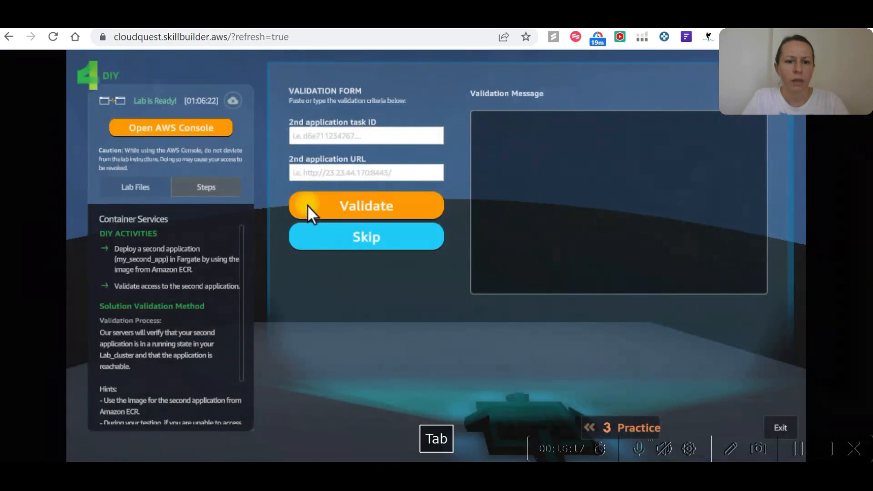
{"action": "left_click", "coordinate": [320, 139]}
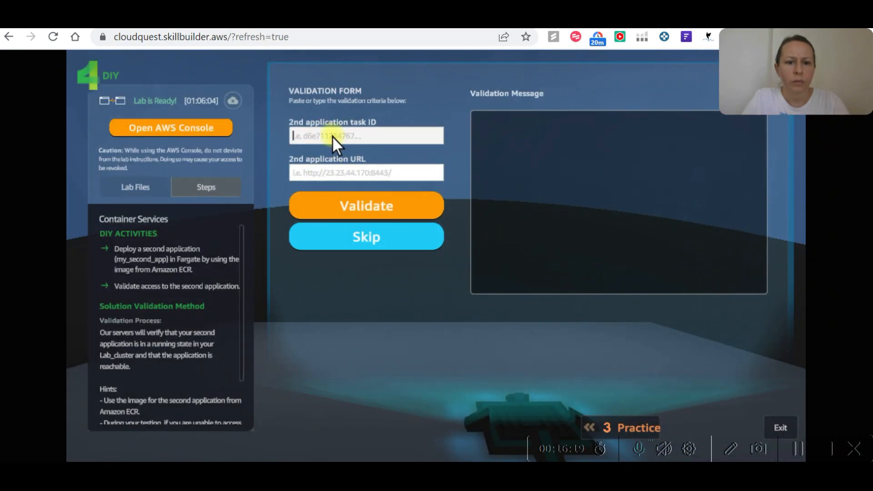
{"action": "key", "text": "ctrl+v"}
{"action": "left_click", "coordinate": [366, 177]}
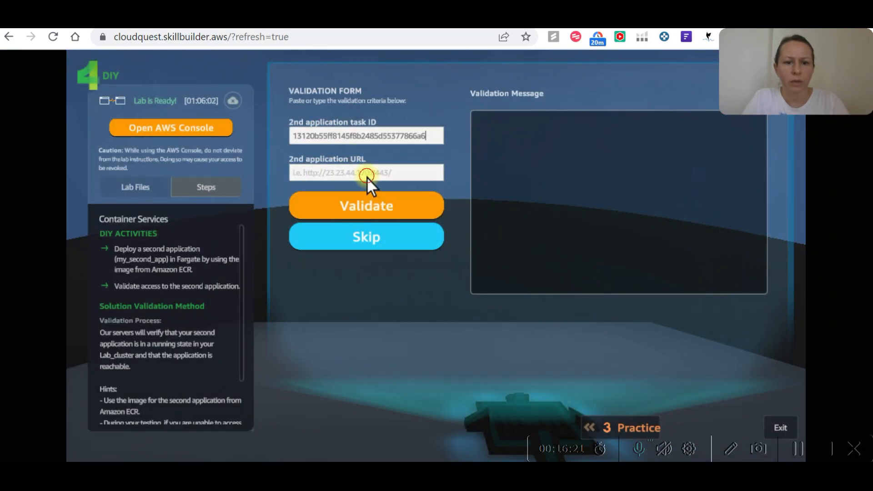
Back in the ECS console, refresh the tasks, open the second_App task's details and copy its public IP.
{"action": "key", "text": "ctrl+Tab"}
{"action": "scroll", "coordinate": [528, 332], "scroll_direction": "down", "scroll_amount": 5}
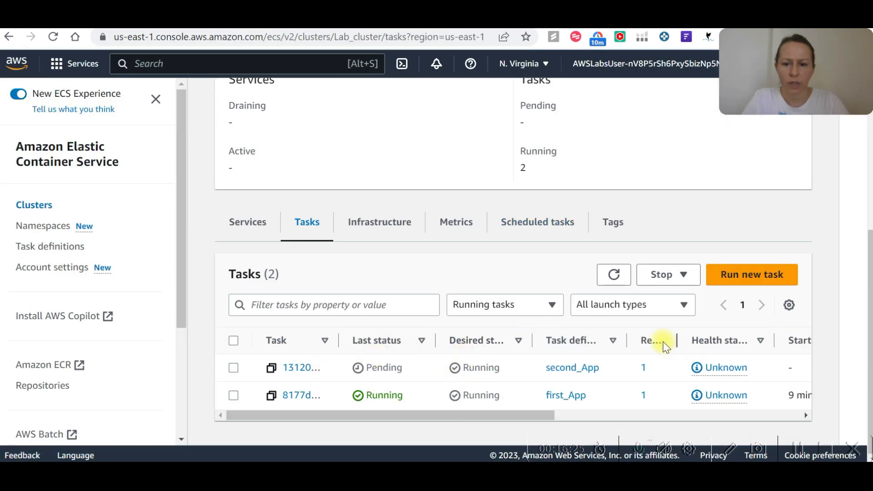
{"action": "left_click", "coordinate": [614, 275]}
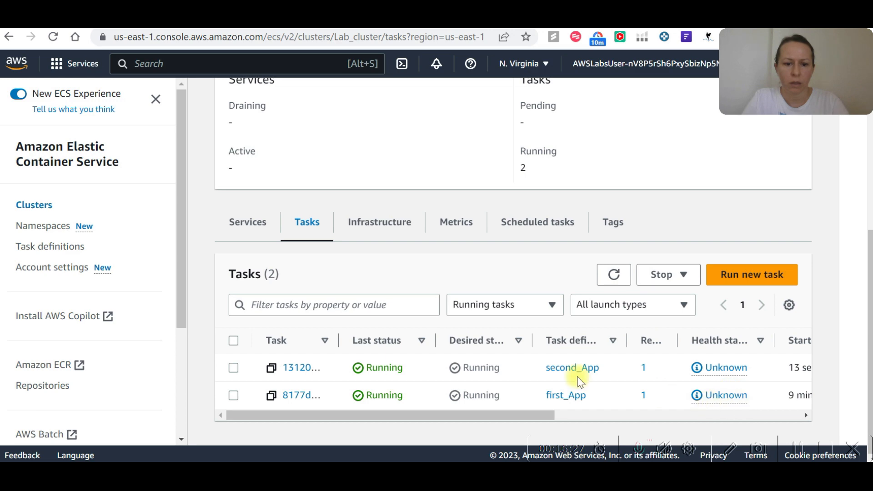
{"action": "left_click", "coordinate": [302, 367]}
{"action": "scroll", "coordinate": [563, 268], "scroll_direction": "down", "scroll_amount": 5}
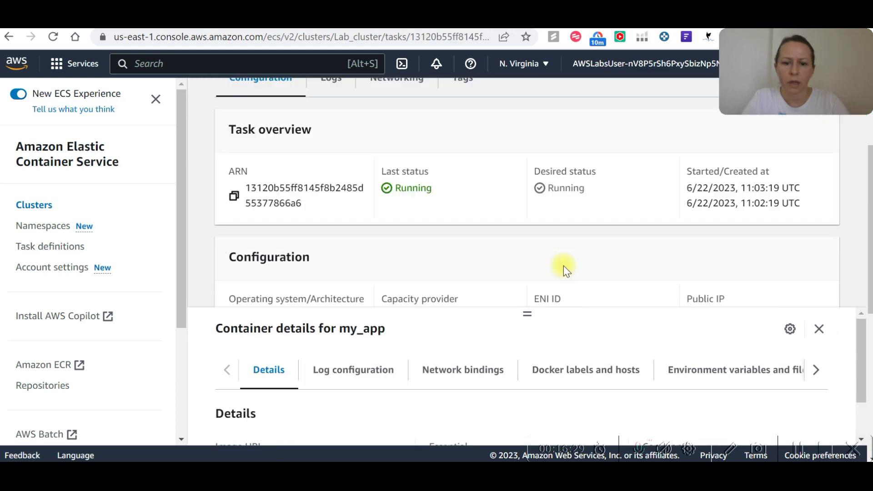
{"action": "scroll", "coordinate": [446, 296], "scroll_direction": "down", "scroll_amount": 3}
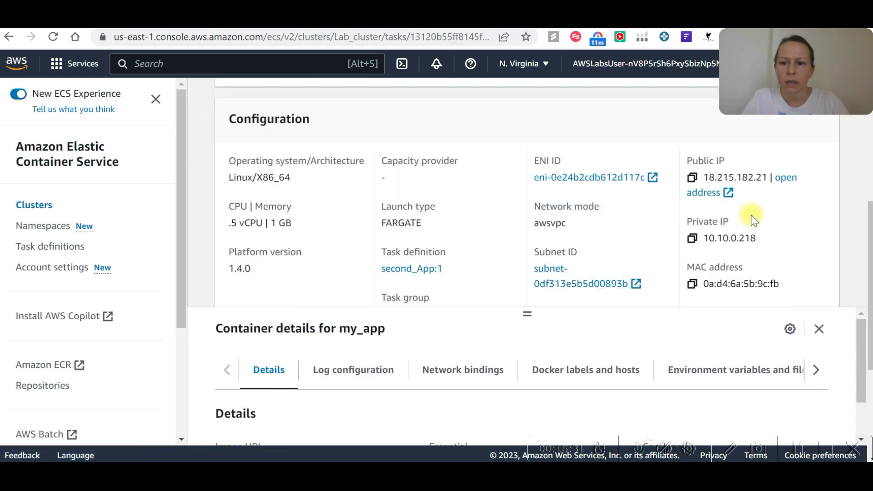
{"action": "left_click", "coordinate": [693, 179]}
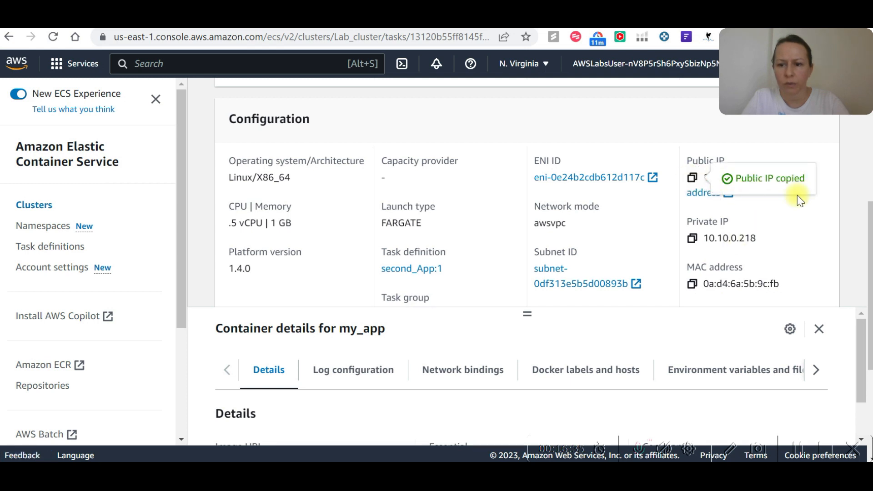
Open the task's public address in the browser and load it on port 8443 as 18.215.182.21:8443.
{"action": "left_click", "coordinate": [788, 175]}
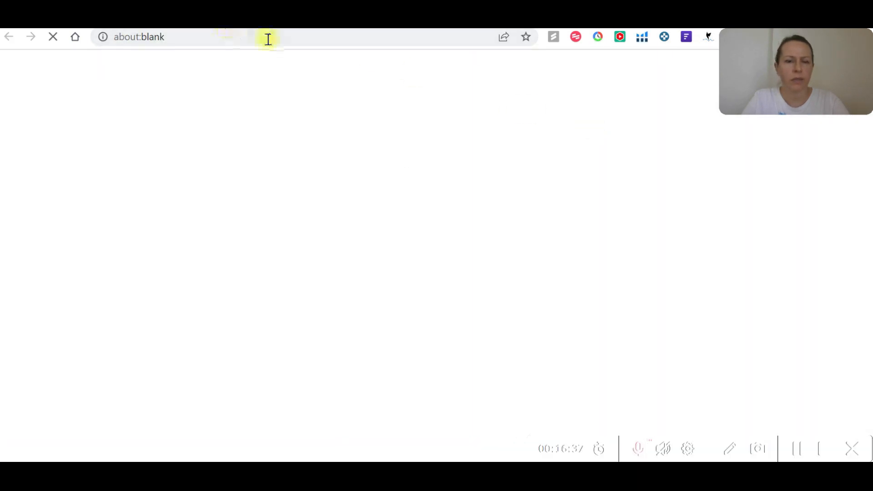
{"action": "left_click", "coordinate": [797, 449]}
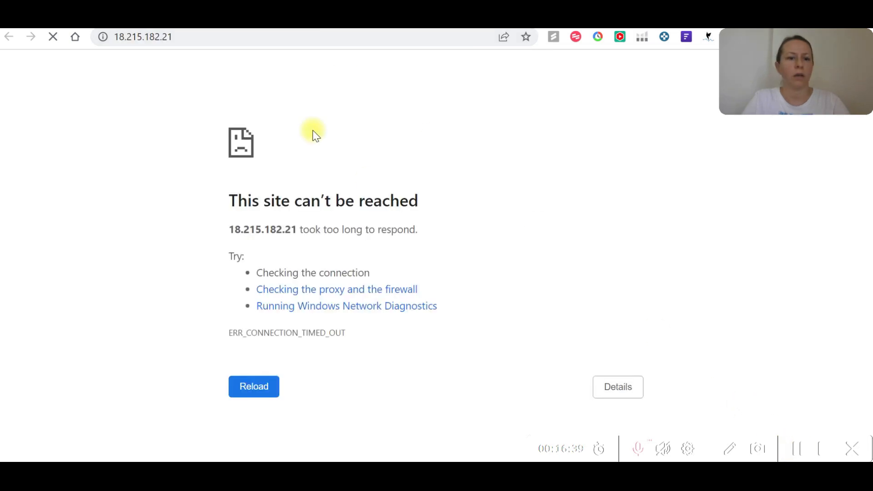
{"action": "left_click", "coordinate": [250, 37]}
{"action": "left_click", "coordinate": [250, 38]}
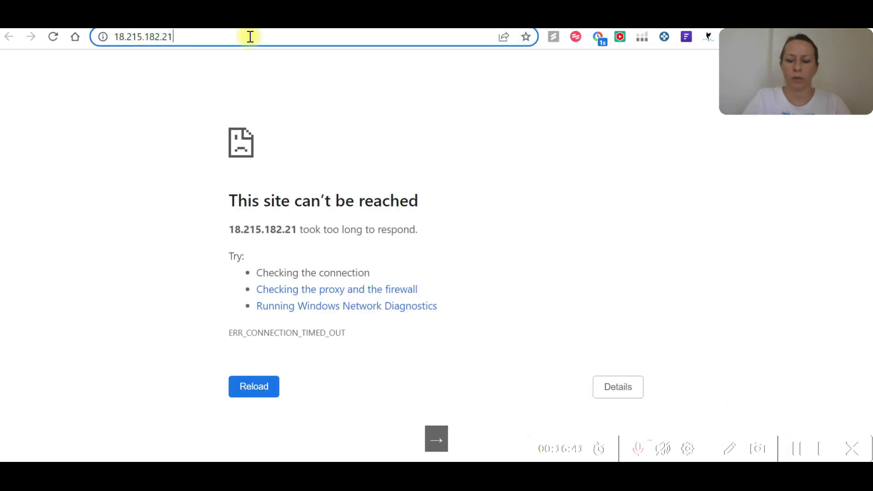
{"action": "type", "text": ":8443"}
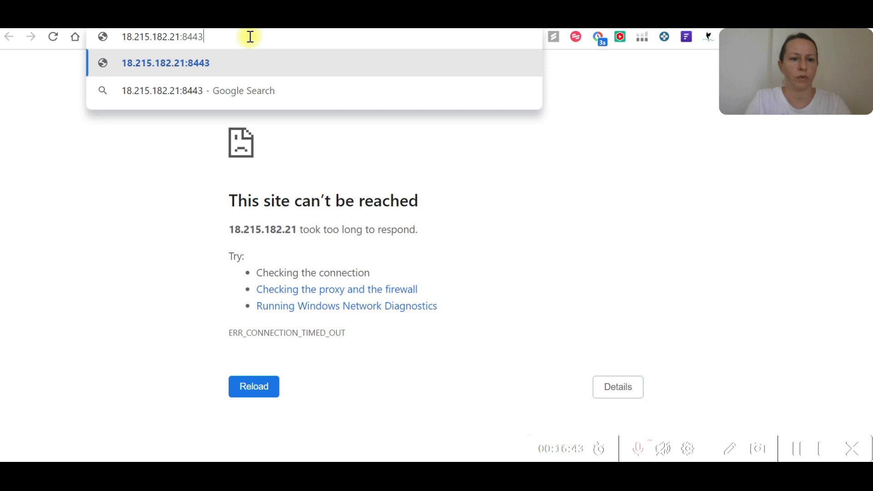
{"action": "key", "text": "Return"}
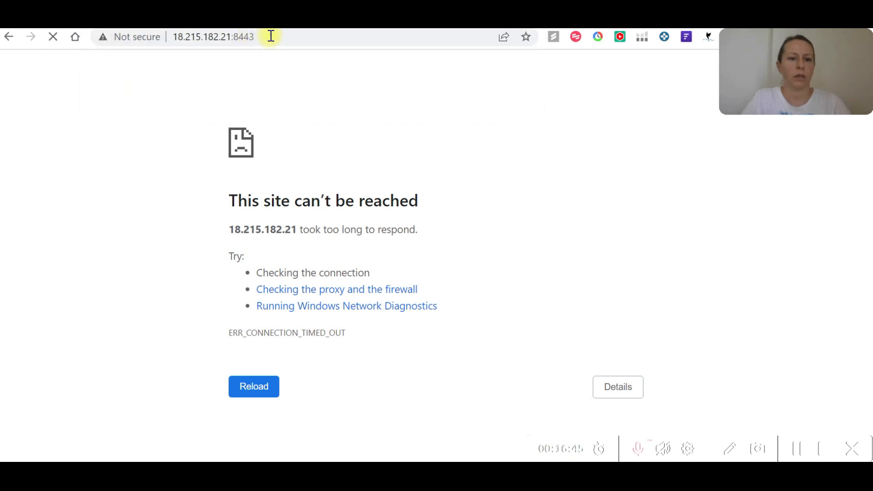
Copy the second app's URL, paste it as the 2nd application URL on the Cloud Quest page and validate the form.
{"action": "left_click", "coordinate": [315, 38]}
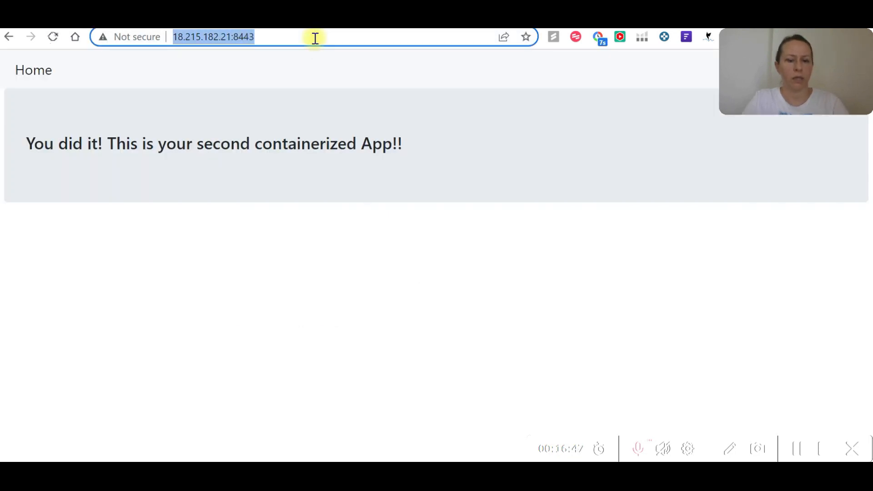
{"action": "key", "text": "ctrl+c"}
{"action": "key", "text": "alt+Tab"}
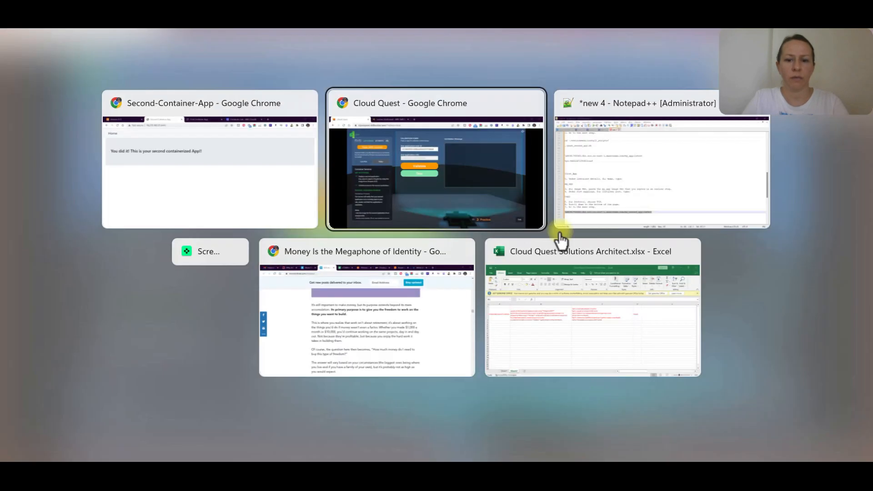
{"action": "left_click", "coordinate": [387, 174]}
{"action": "key", "text": "ctrl+v"}
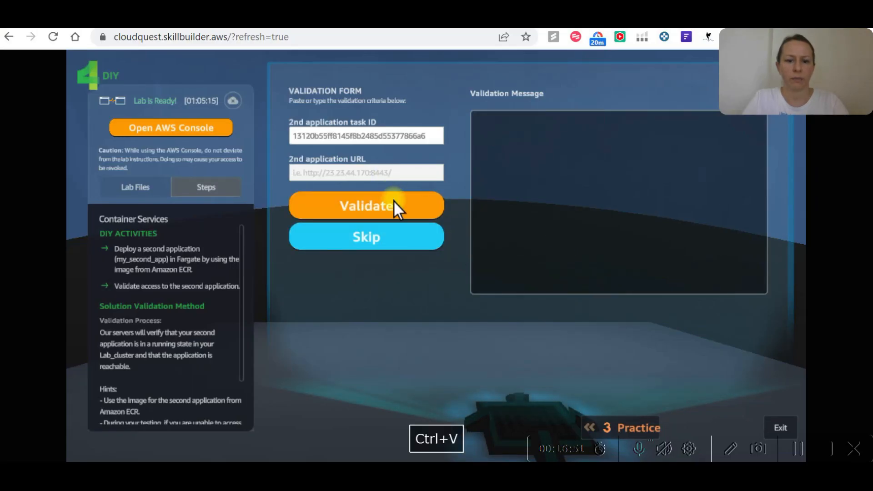
{"action": "left_click", "coordinate": [394, 200]}
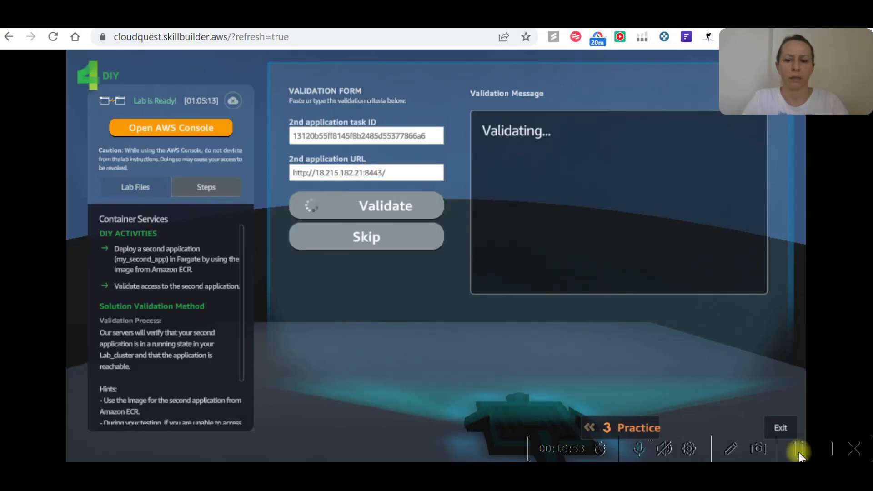